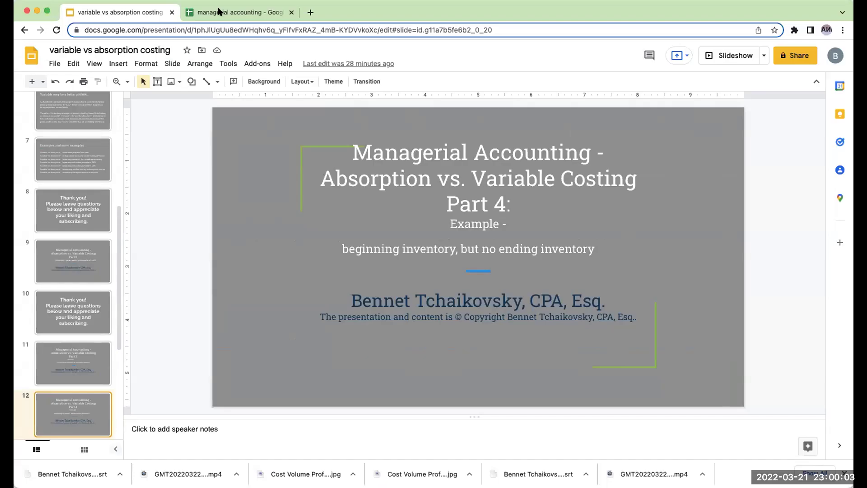
Step: Switch to the managerial accounting spreadsheet's abs vs var 2 sheet and clear the leftover contents of cells I14 and J14
left_click(220, 12)
left_click(361, 448)
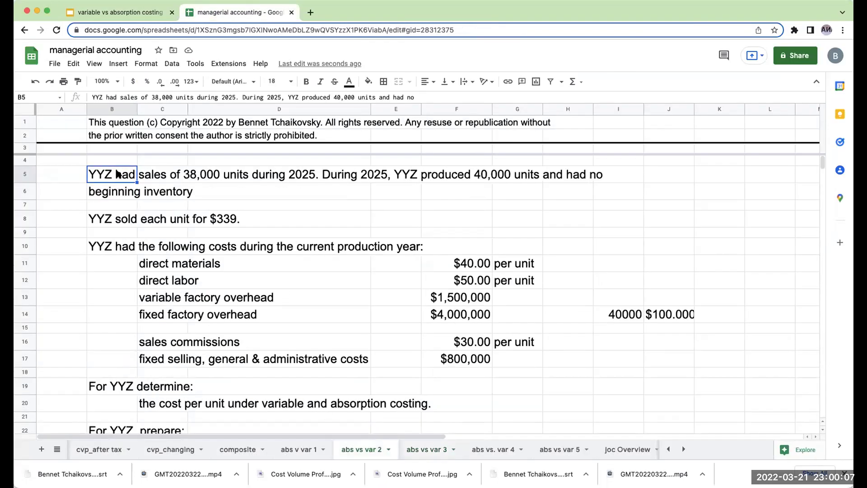
left_click(627, 316)
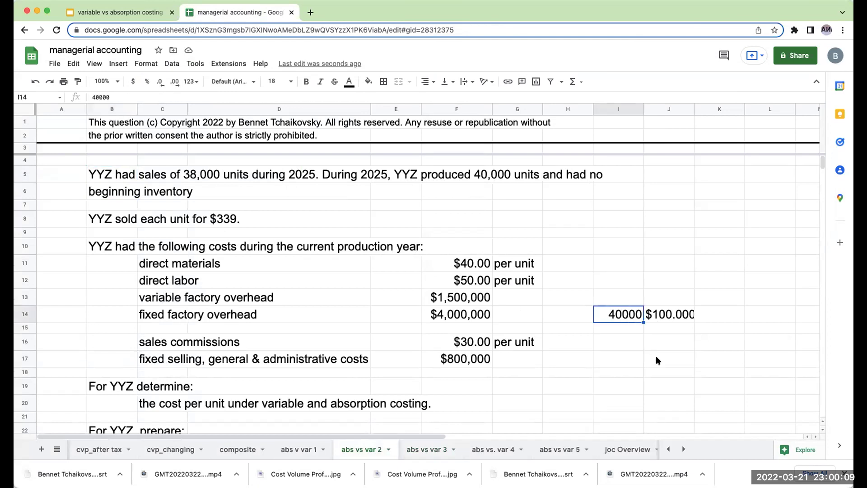
key("Up")
key("Right")
key("Down")
left_click(618, 297)
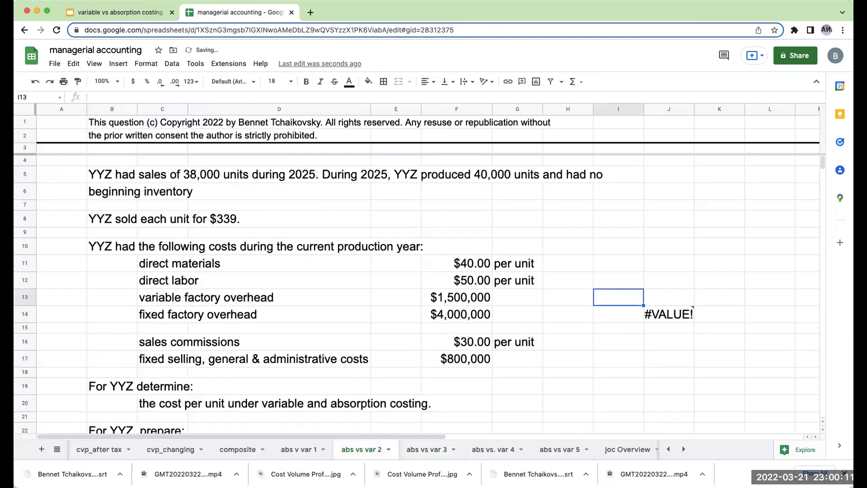
left_click(669, 315)
key("Delete")
left_click(618, 297)
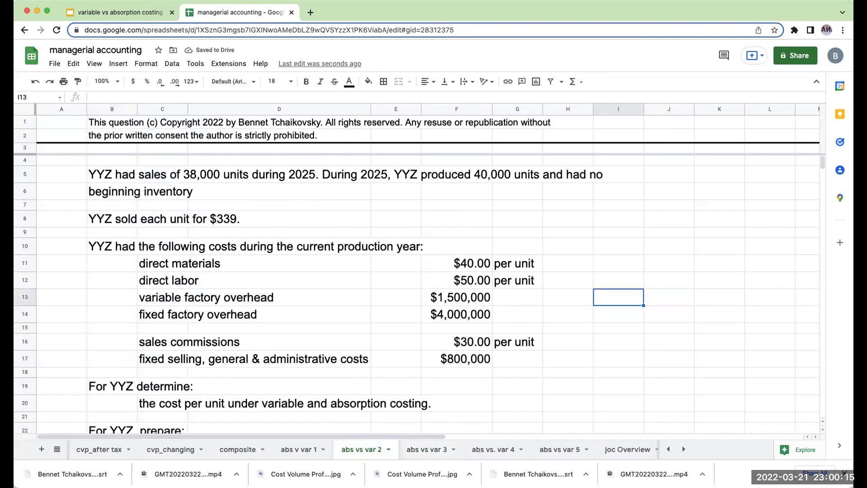
Step: Enter the label "produced" in J7 with the quantity 40000 beside it in K7
key("Up")
key("Up")
key("Up")
key("Up")
key("Up")
key("Right")
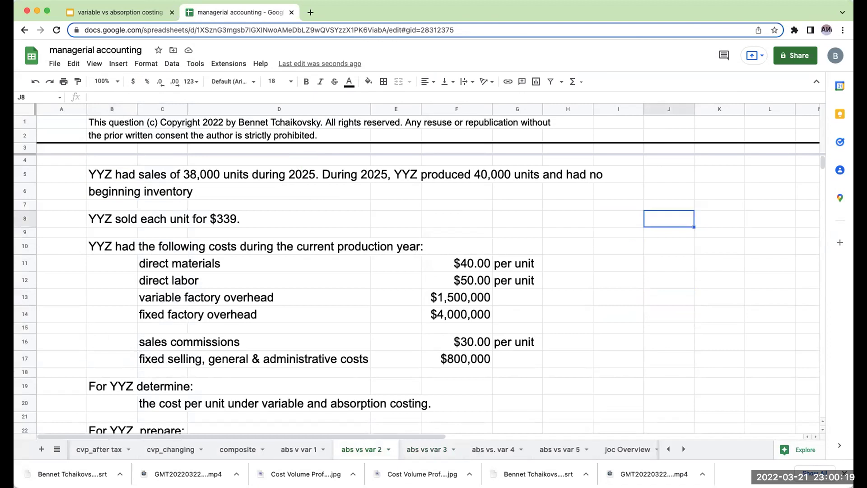
key("Up")
type("produced")
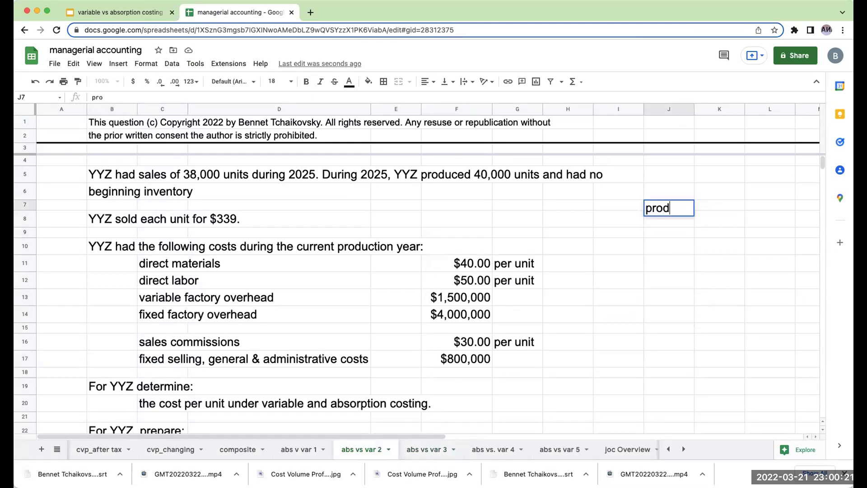
key("Return")
key("Up")
key("Right")
type("40000")
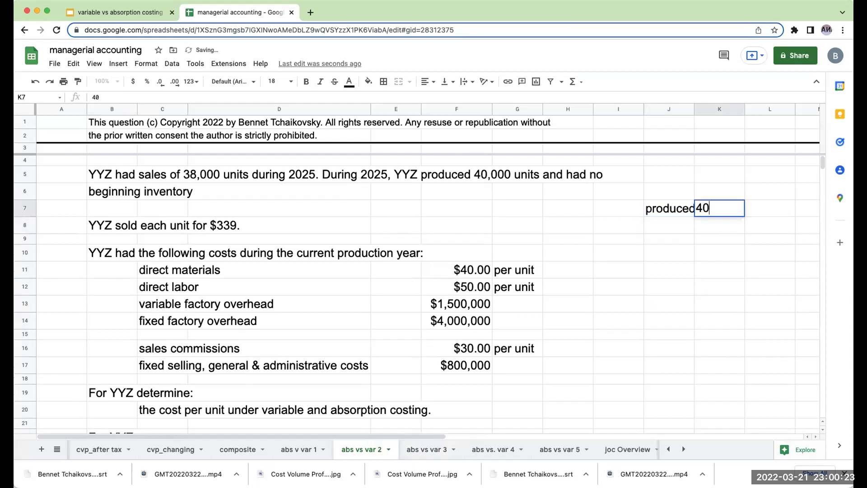
key("Return")
Step: Enter the label "sold" in J8 with the quantity 38000 beside it in K8
key("Left")
type("sold")
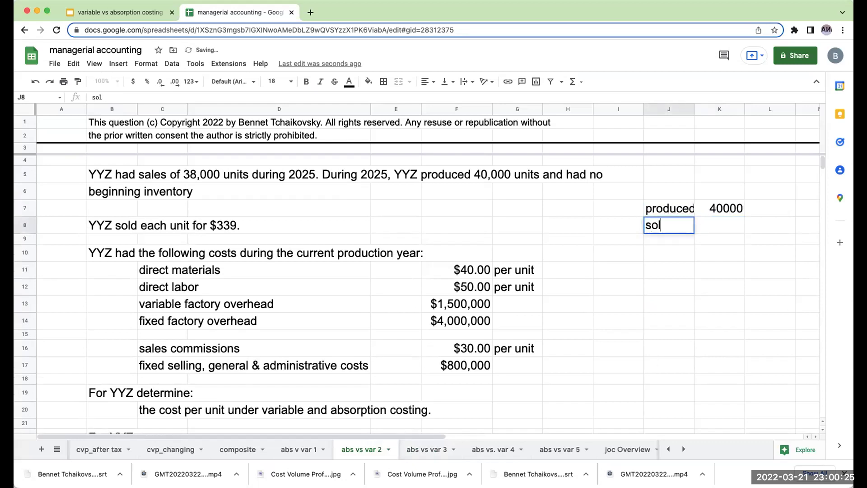
key("Return")
key("Up")
key("Right")
type("38000")
key("Return")
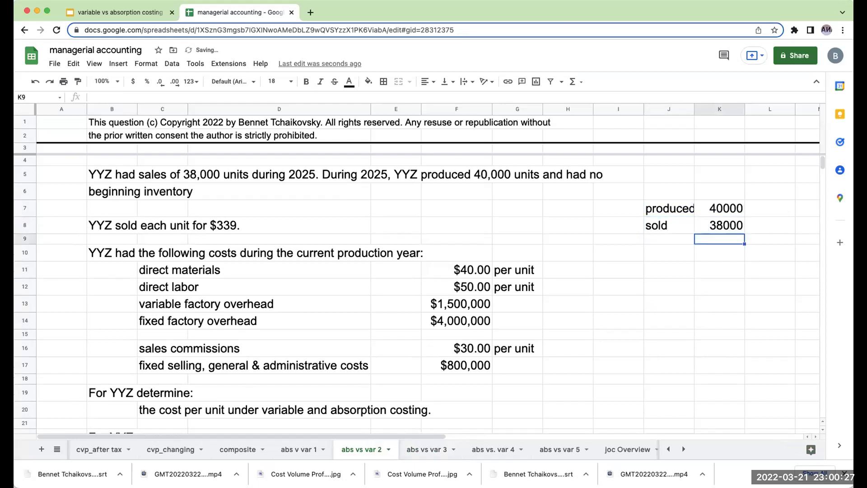
Step: Label cell J9 "ending inventory" beneath the sold row
key("Left")
type("ending ")
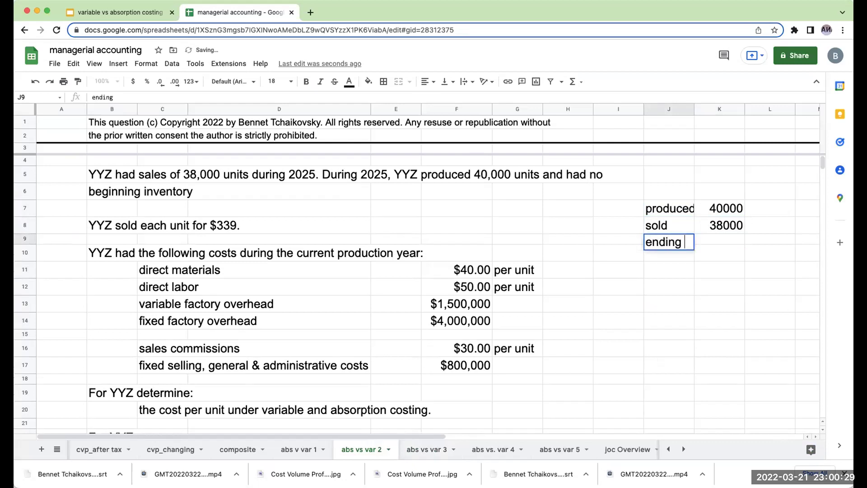
type("inventory")
key("Return")
key("Up")
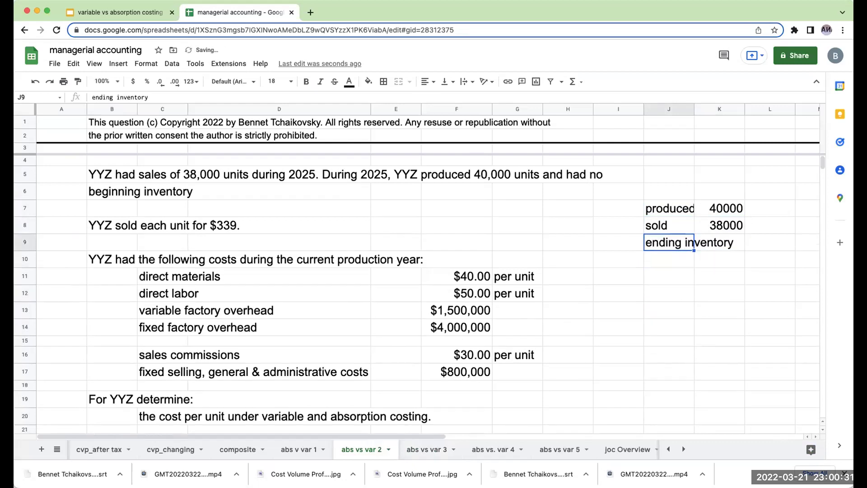
Step: Calculate the ending inventory in L9 by subtracting the units sold in K8 from the units produced in K7
key("Right")
key("Right")
type("+")
key("Left")
key("Up")
key("Up")
type("-")
key("Left")
key("Up")
key("Return")
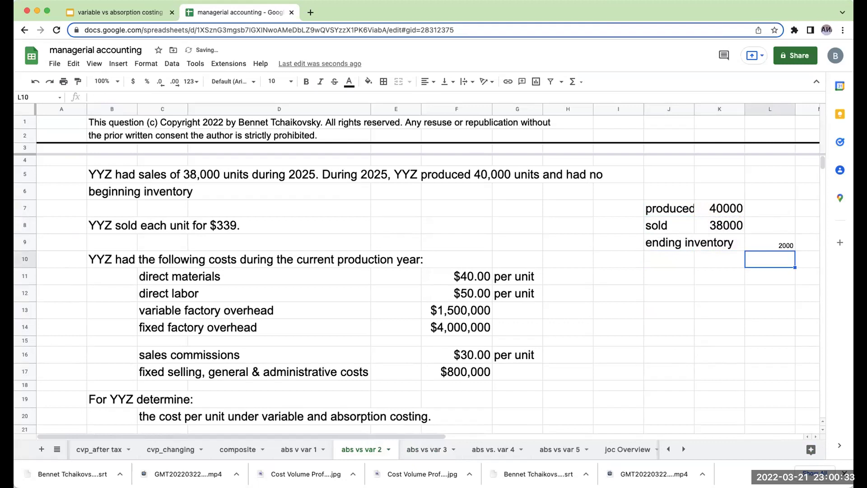
Step: Set the font size of the inventory calculation range I6:L10 to 18
left_click_drag(618, 191, 770, 260)
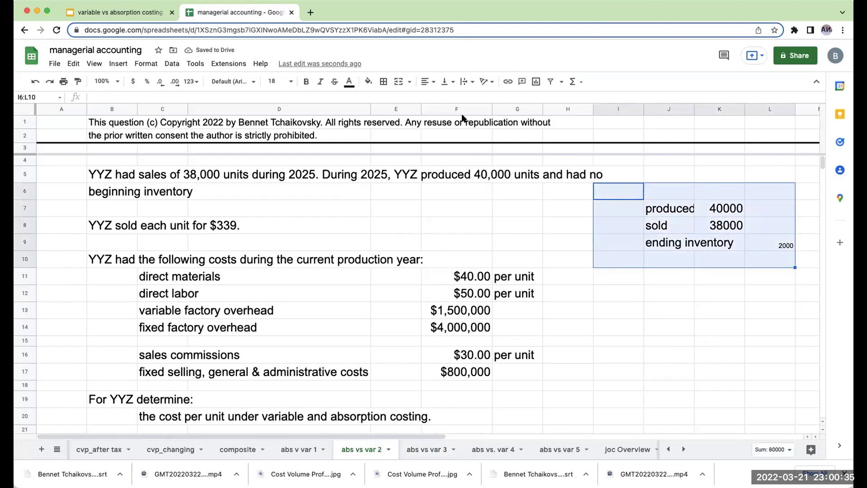
left_click(275, 81)
left_click(273, 218)
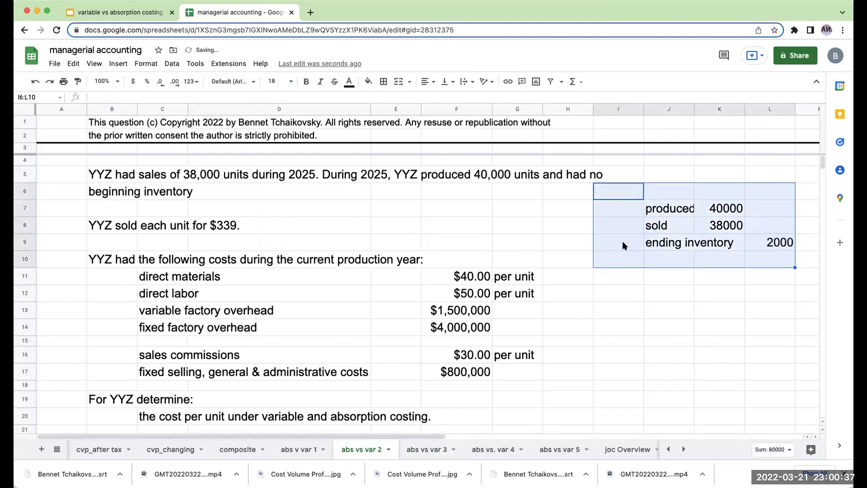
left_click(766, 246)
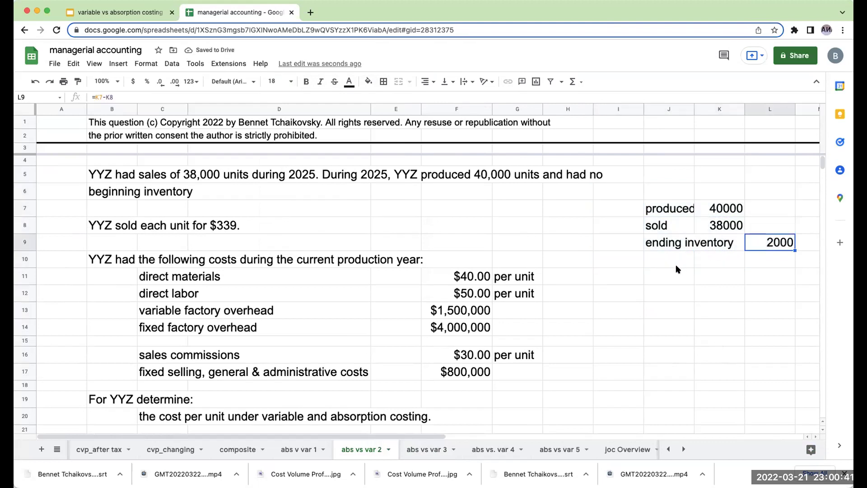
Step: Set the font size of the blank range B28:H40 below the problem's questions to 18
scroll(661, 266, "down", 5)
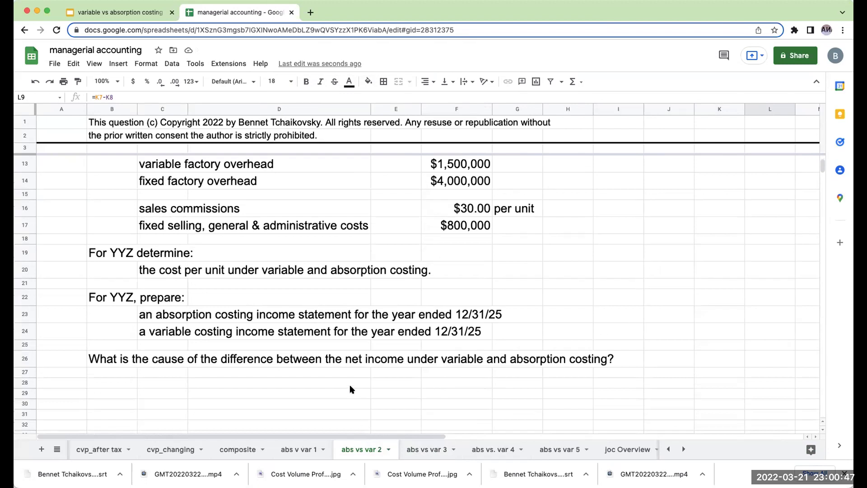
left_click(387, 375)
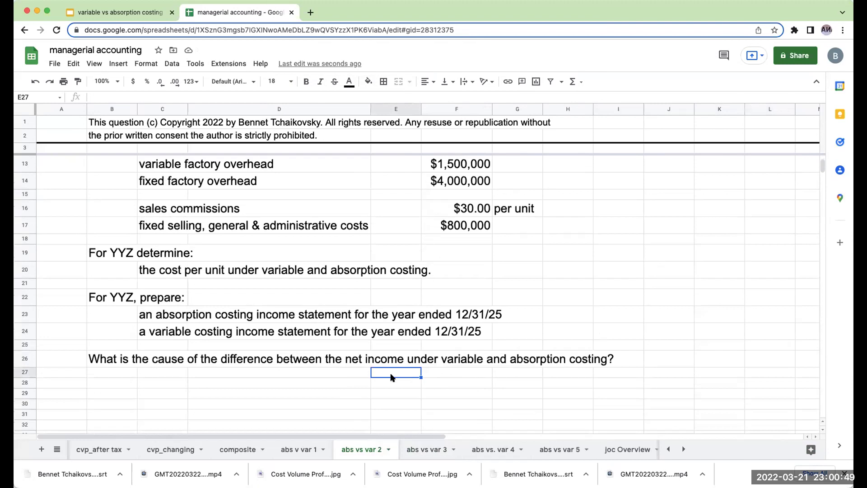
scroll(249, 316, "up", 1)
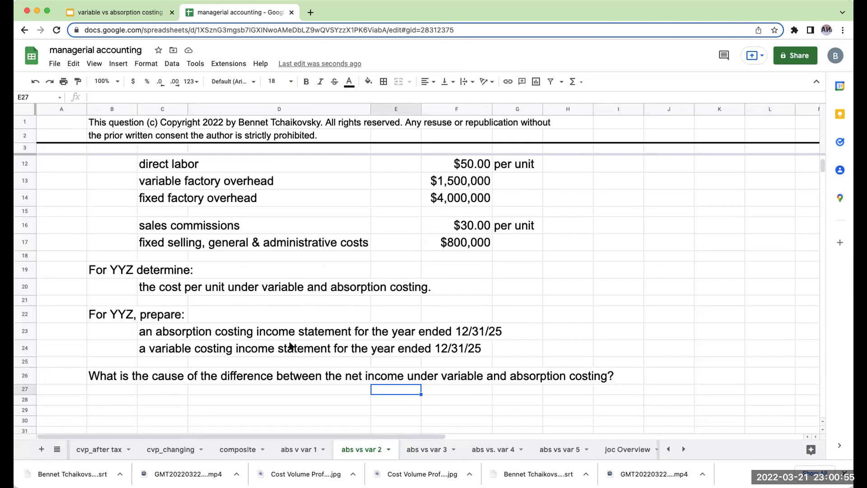
left_click(180, 286)
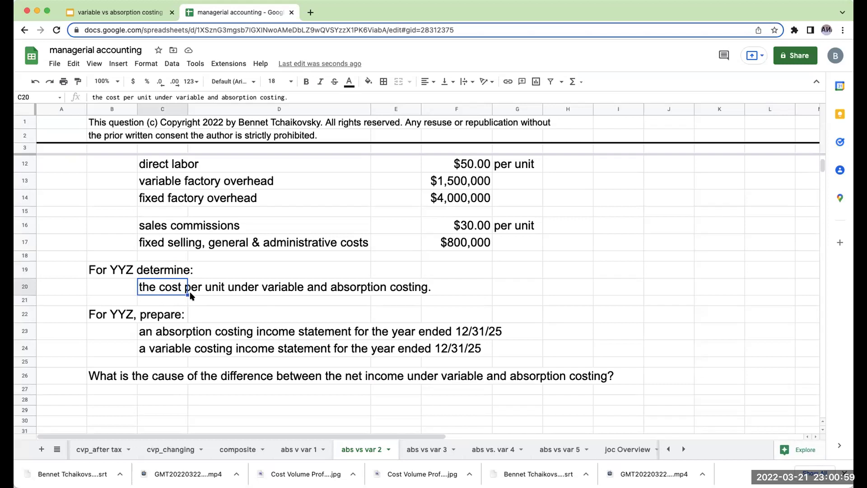
scroll(226, 330, "down", 1)
left_click_drag(107, 370, 585, 449)
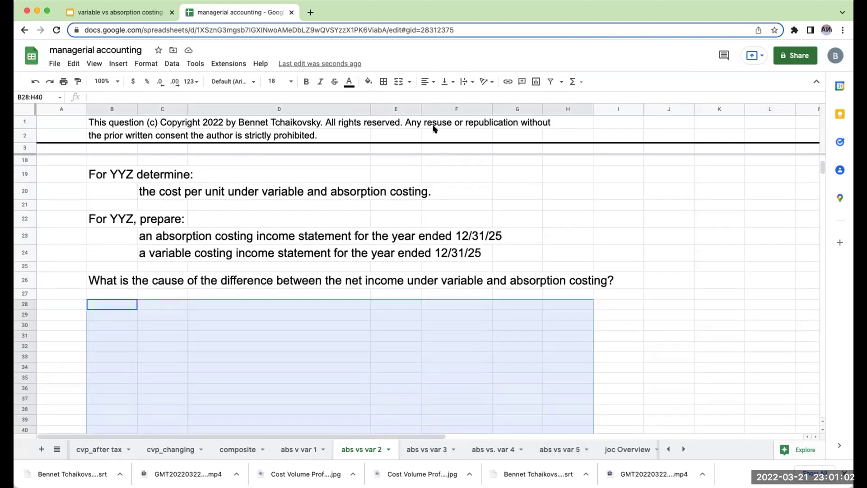
left_click(283, 81)
left_click(277, 224)
Step: Enter the title "cost per unit" in D29 and the column headings "variable costing" in E30 and "absorption costing" in H30
left_click(228, 318)
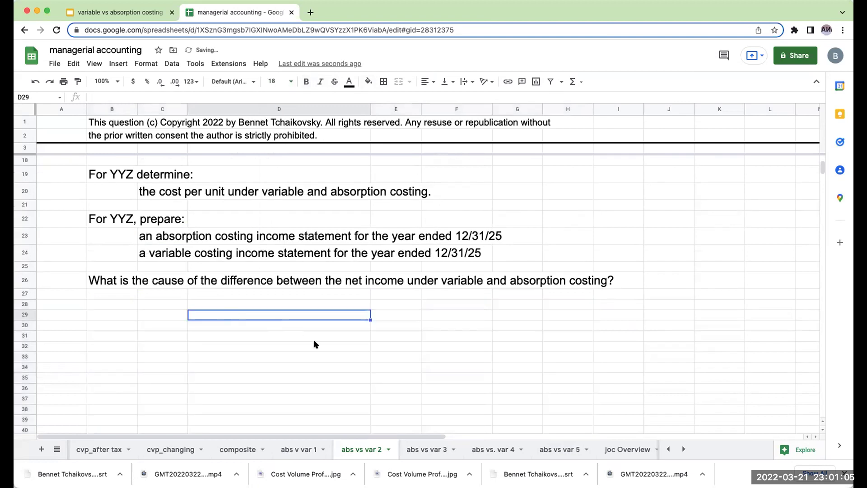
type("cost per unit")
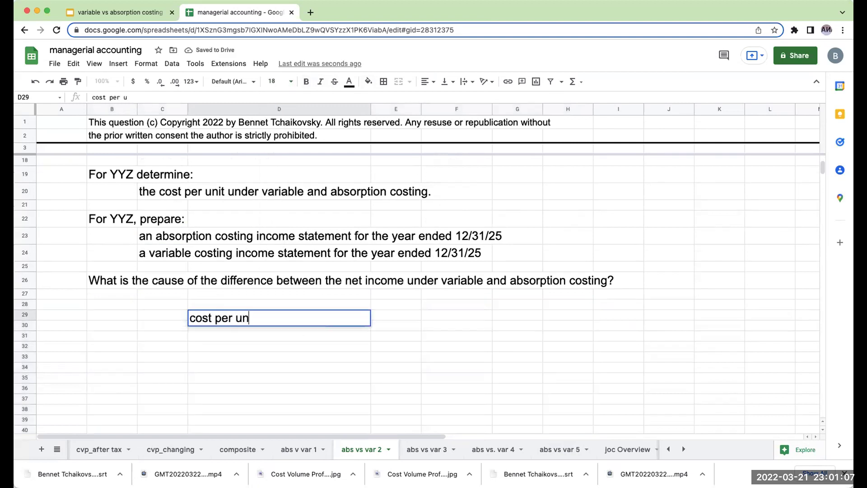
key("Return")
left_click(395, 331)
type("varia")
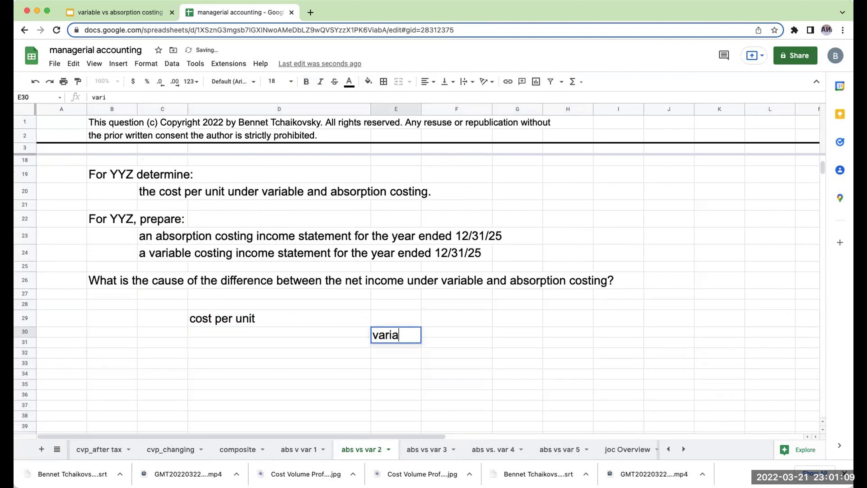
type("ble costing")
key("Tab")
key("Tab")
key("Tab")
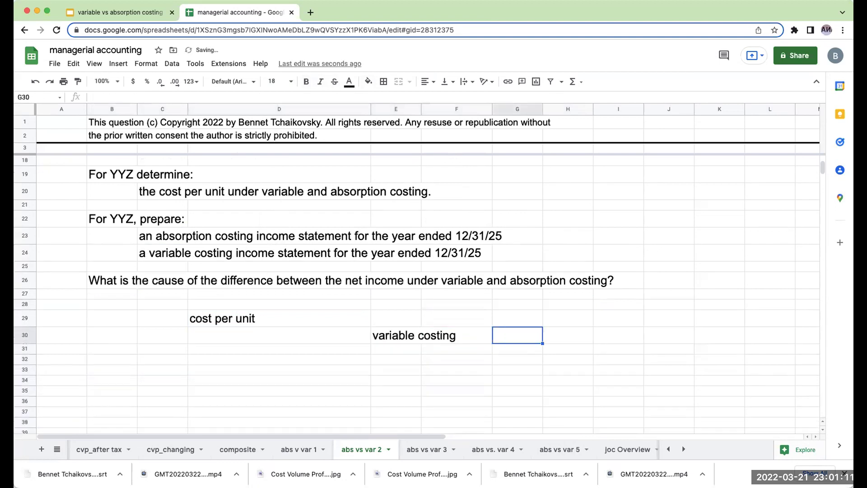
type("abso")
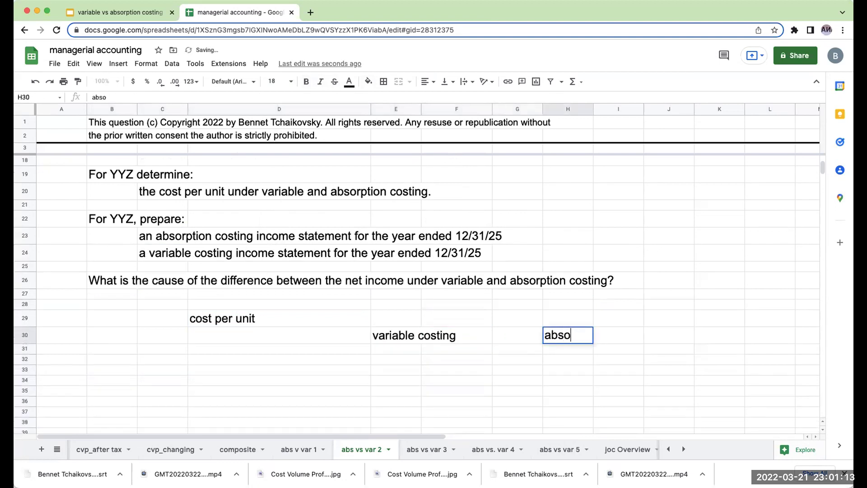
type("rption costing")
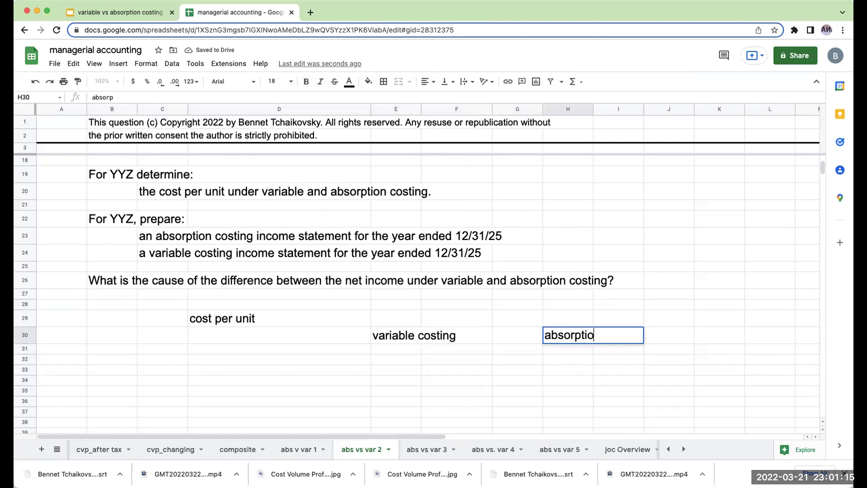
key("Return")
Step: Enter the cost row labels dm, dl, voh and ffoh in cells D31 to D34
left_click(279, 348)
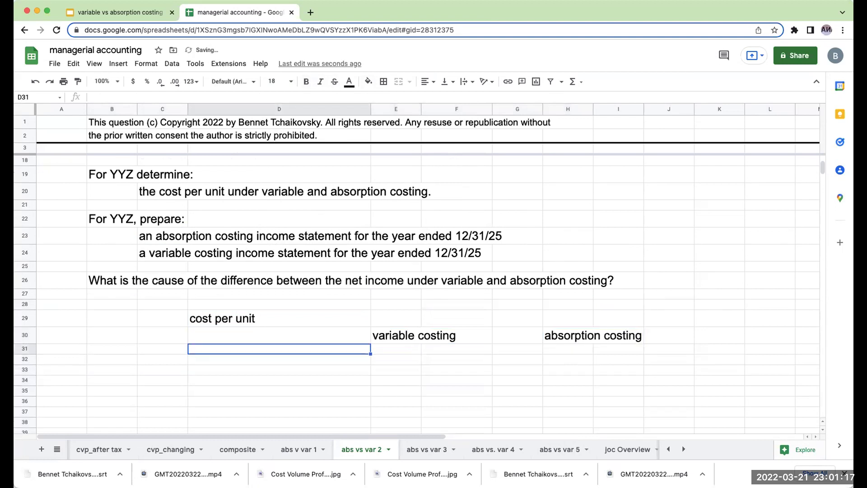
type("dm")
key("Return")
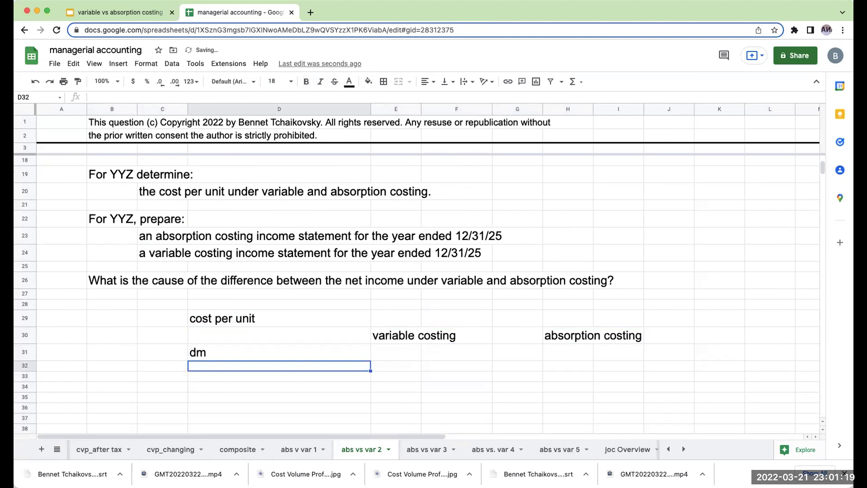
type("dl")
key("Return")
type("voh")
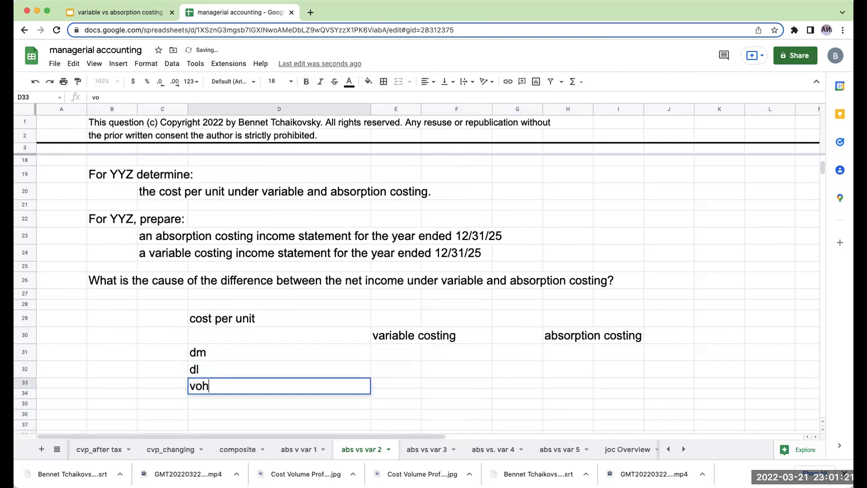
key("Return")
type("fo")
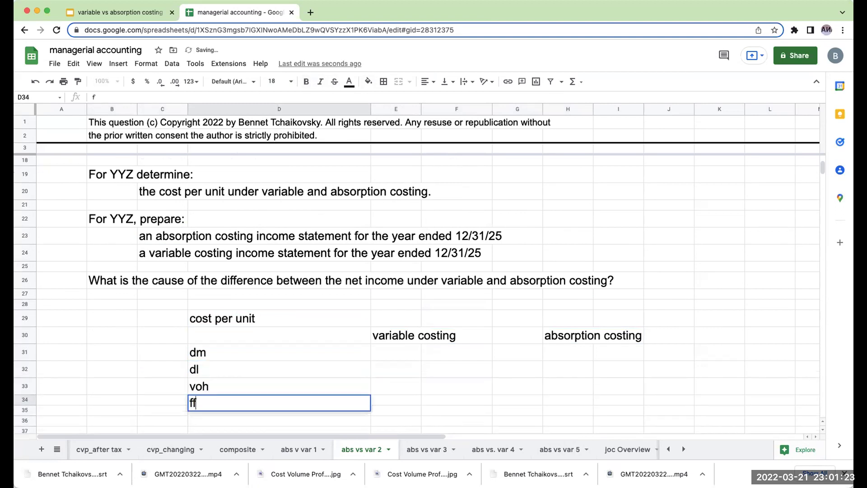
key("BackSpace")
key("BackSpace")
type("ffoh")
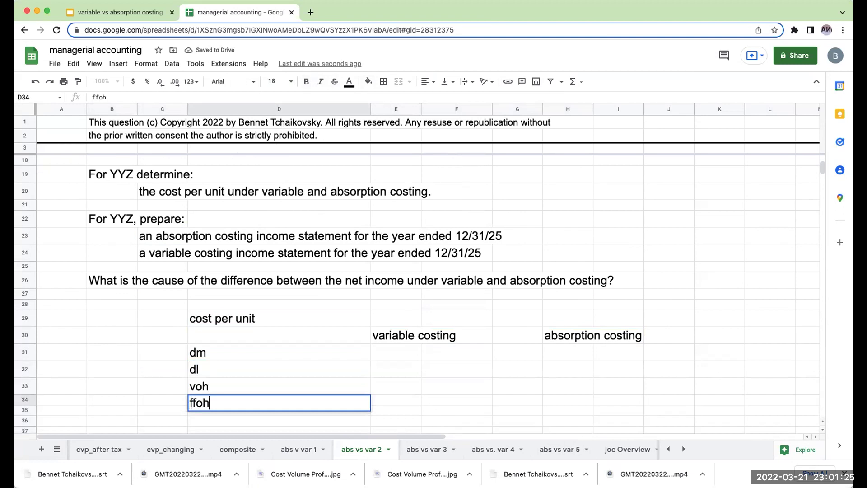
Step: Enter N/A for ffoh under variable costing in E34
key("Tab")
type("N/A")
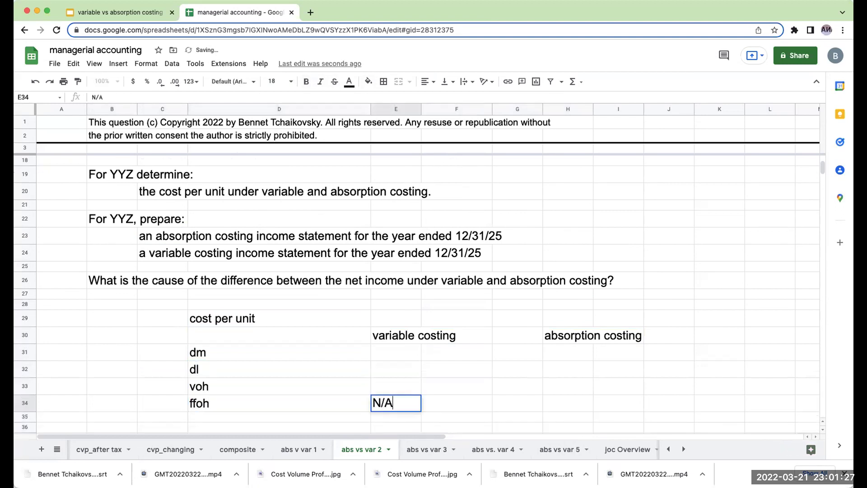
key("Return")
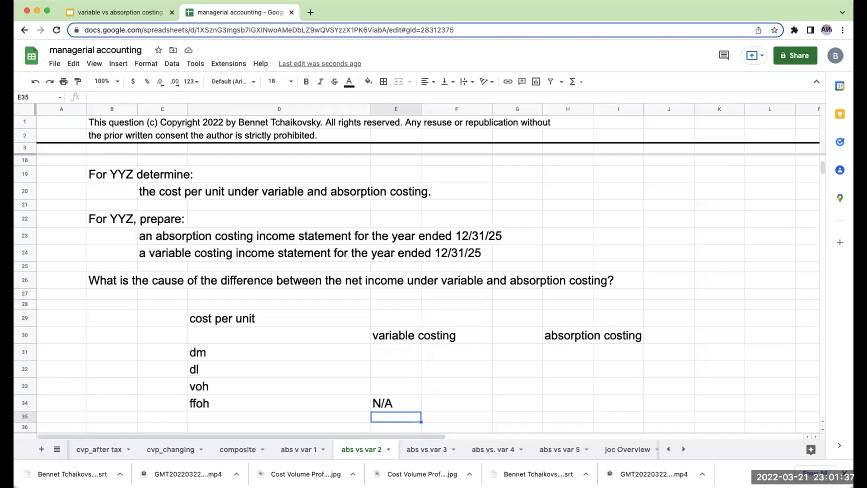
Step: Fill the variable costing dm cell E31 with a formula referencing the direct materials cost per unit in the problem data
key("Up")
key("Up")
key("Up")
key("Up")
key("Up")
key("Down")
type("+")
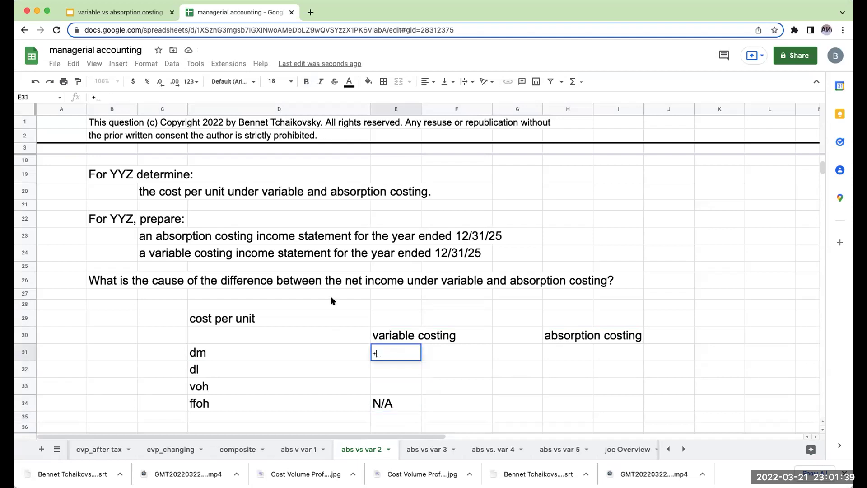
scroll(338, 302, "up", 10)
left_click(475, 274)
key("Return")
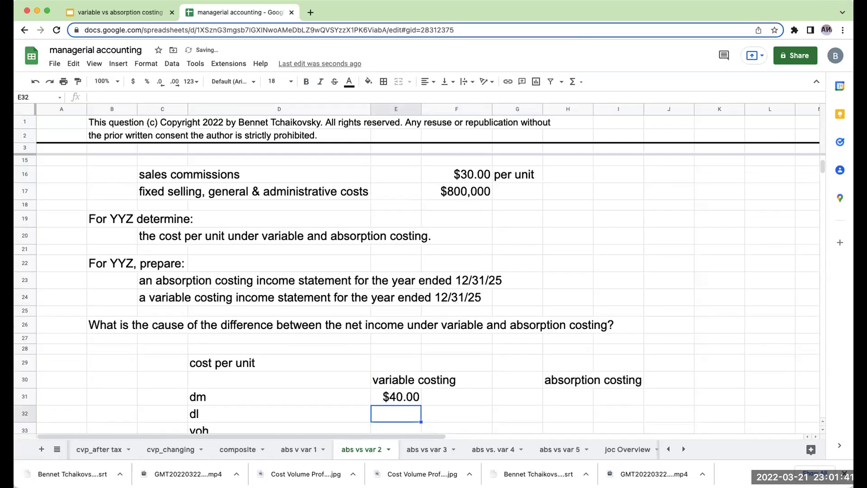
Step: Copy the variable costing dm formula in E31 into the dl cell E32
key("Up")
key("super+c")
key("Down")
key("super+v")
key("Down")
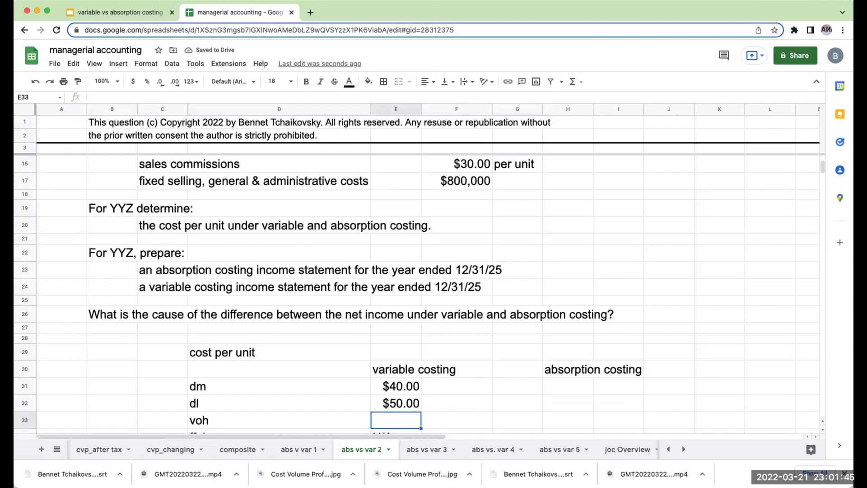
Step: Enter the calculation note 1,500,000/40,000 in F33, beside the variable costing voh cell
key("Right")
key("Left")
key("Right")
scroll(524, 270, "up", 3)
left_click(452, 238)
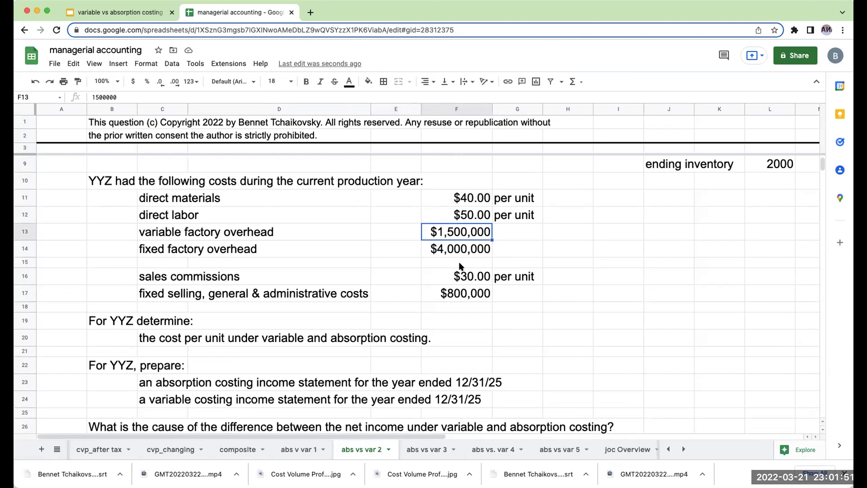
scroll(463, 270, "up", 1)
scroll(463, 270, "down", 5)
left_click(459, 383)
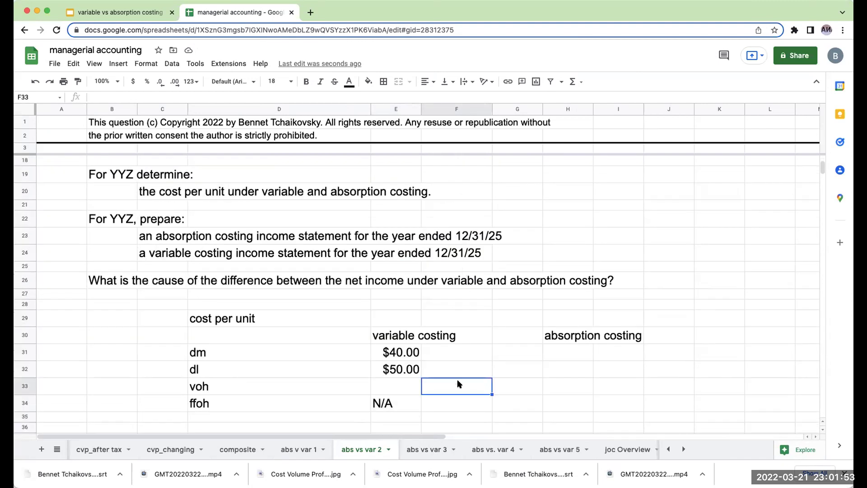
type("1,500,000/")
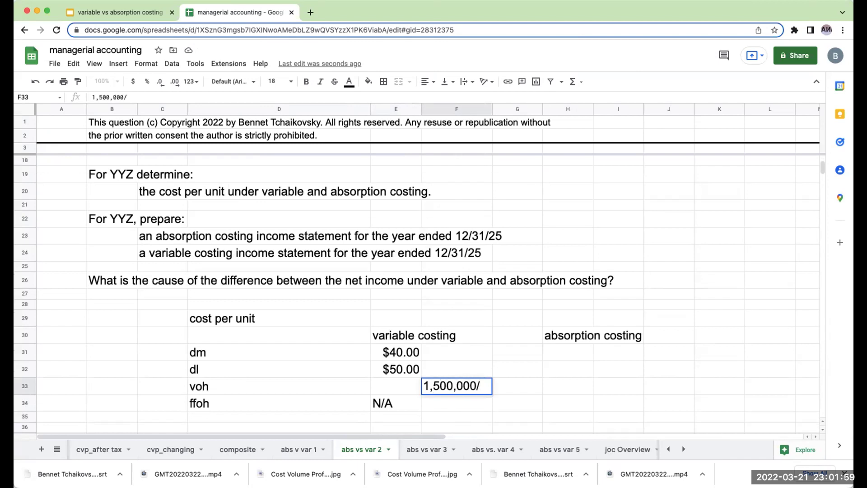
type("40,000")
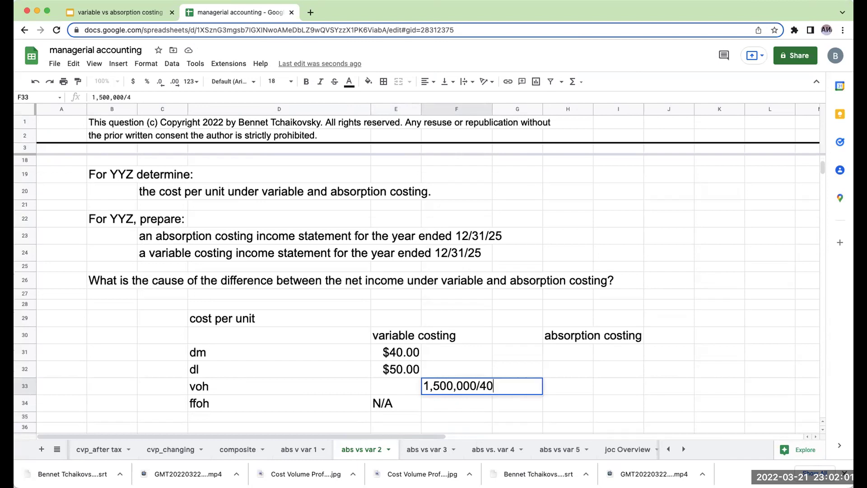
key("Return")
Step: Calculate the variable costing voh per unit in E33 as F13/40000 and display it with two decimal places
key("Up")
key("Left")
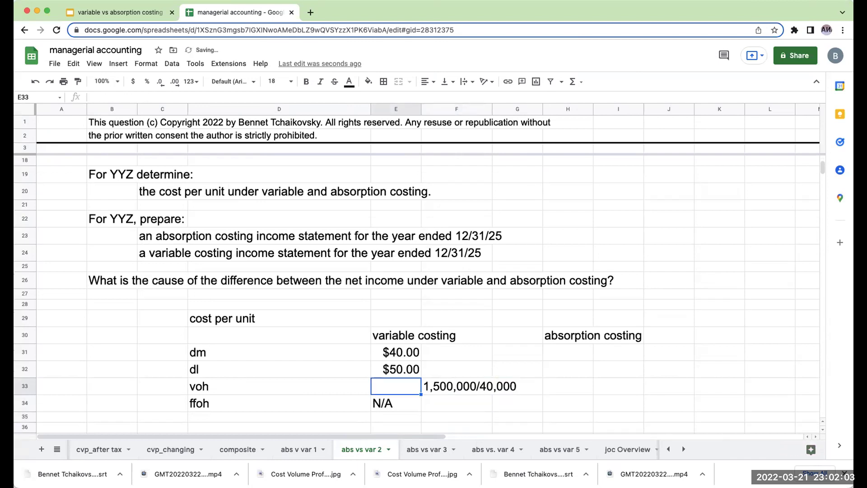
type("+")
scroll(459, 307, "up", 5)
left_click(470, 311)
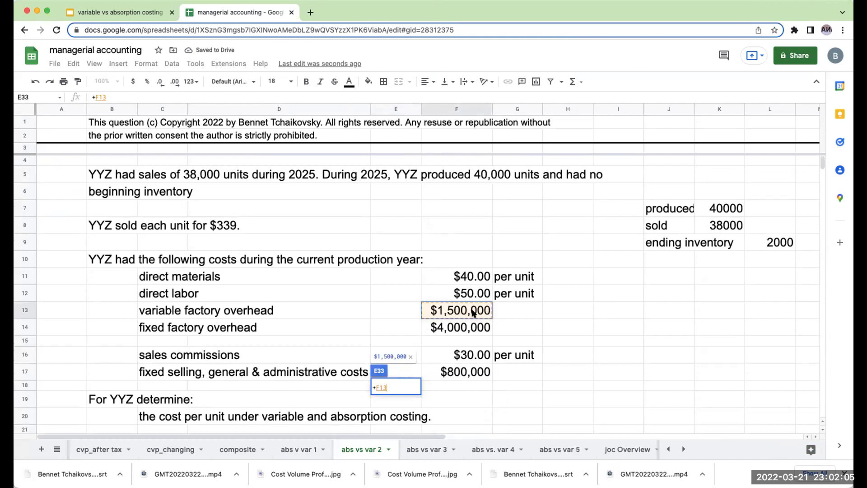
type("/40")
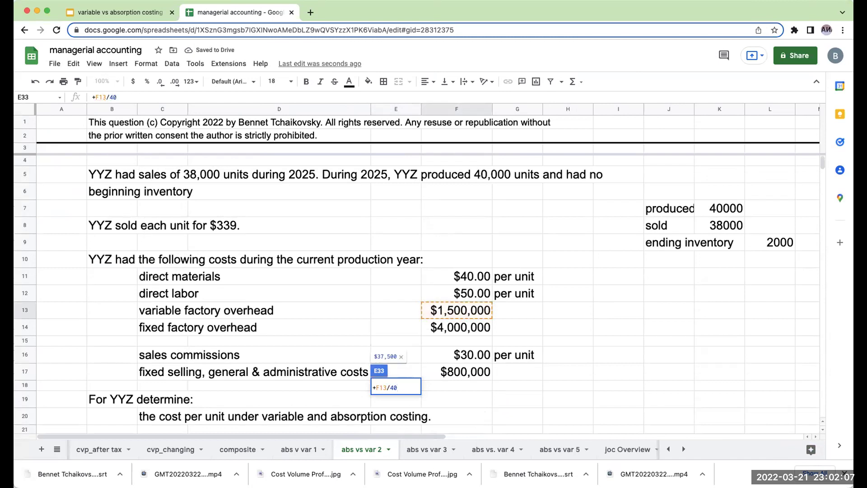
type("000")
key("Return")
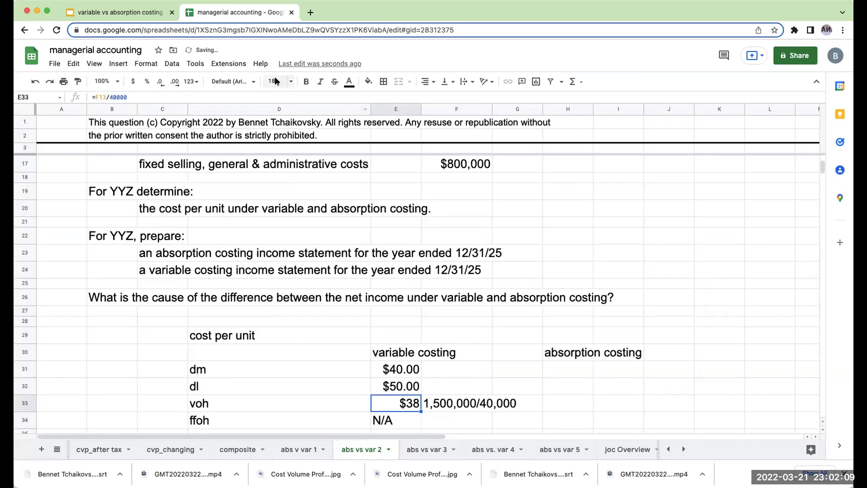
left_click(174, 81)
left_click(175, 81)
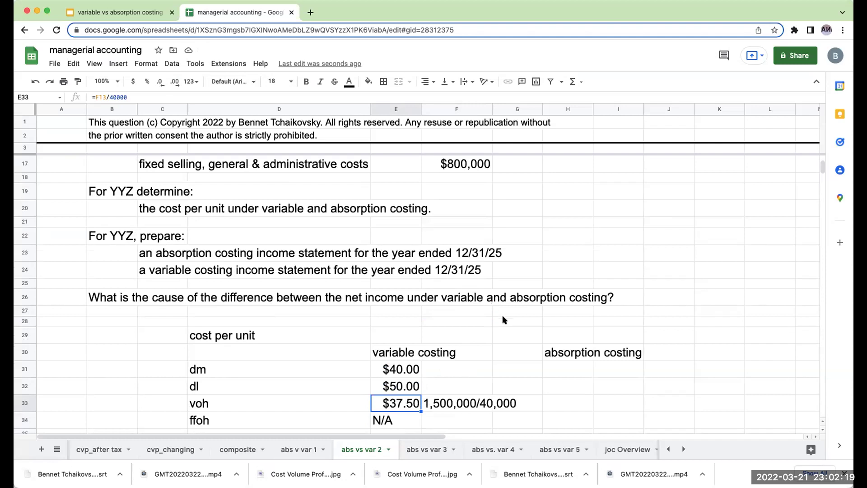
Step: Try to total the variable costing costs per unit in E35, starting from E31 and E32
scroll(445, 308, "down", 1)
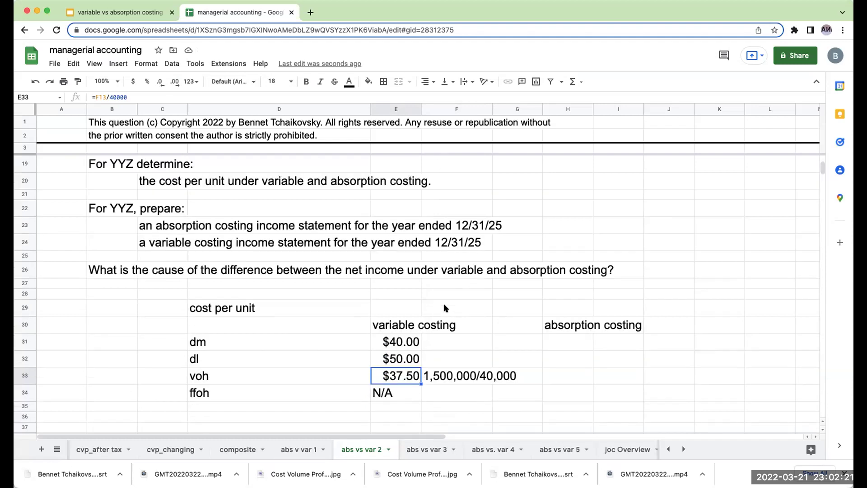
left_click(404, 408)
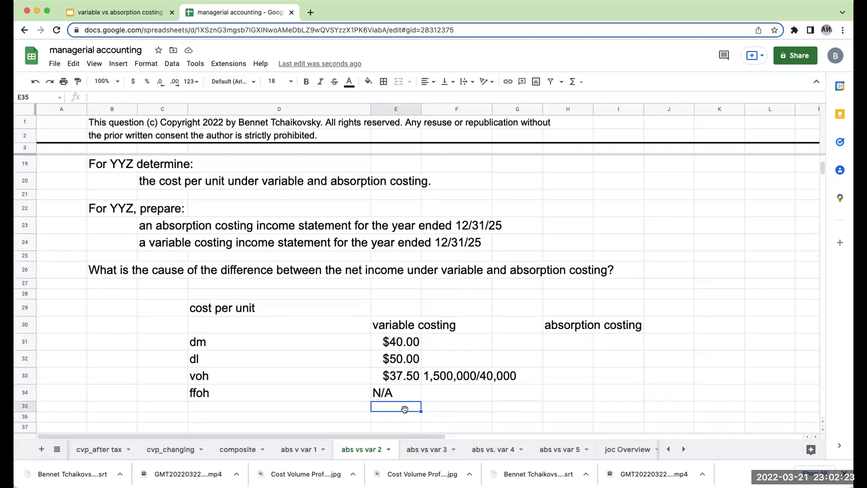
type("=")
key("Up")
key("Up")
key("Up")
key("Up")
type("+")
key("Up")
key("Up")
key("Up")
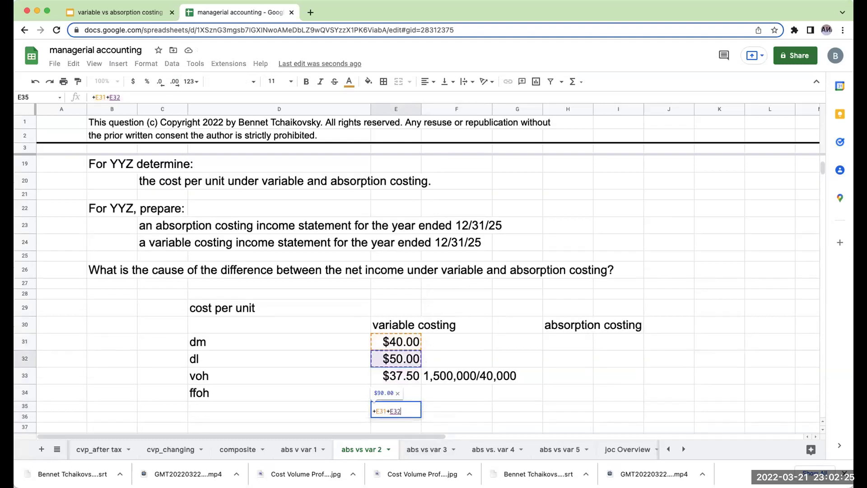
type("+")
key("Up")
key("Return")
Step: Total the variable costing cost per unit in E35 by adding the dm, dl and voh cells E31, E32 and E33
key("Up")
type("+")
key("Up")
key("Up")
key("Up")
key("Up")
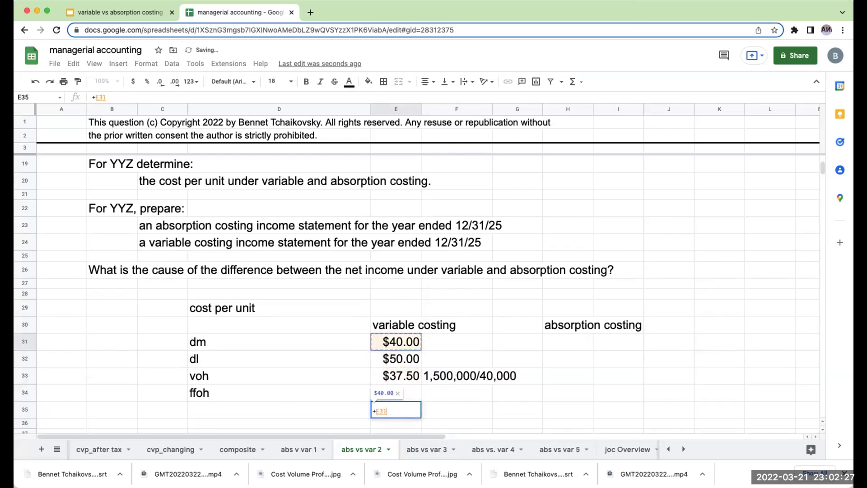
type("+")
key("Up")
key("Up")
type("+")
key("Up")
key("Up")
key("Up")
key("Return")
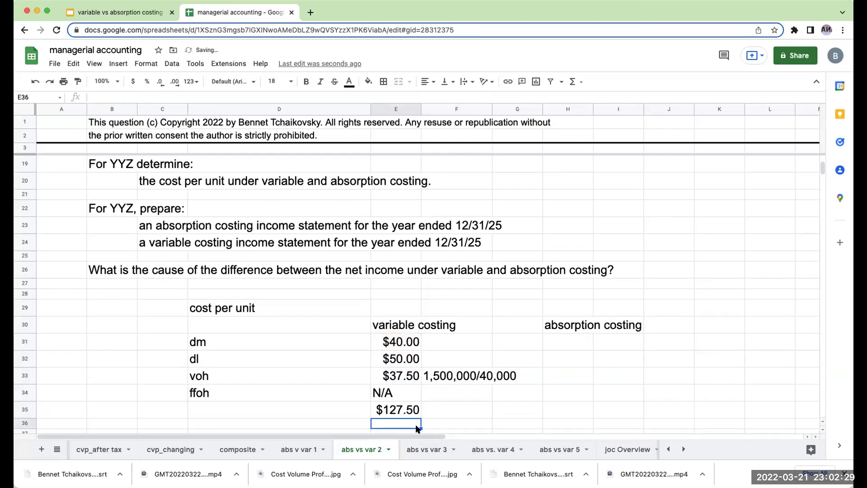
Step: Add a top border across D35:I35 to set off the cost per unit totals
left_click_drag(304, 406, 627, 407)
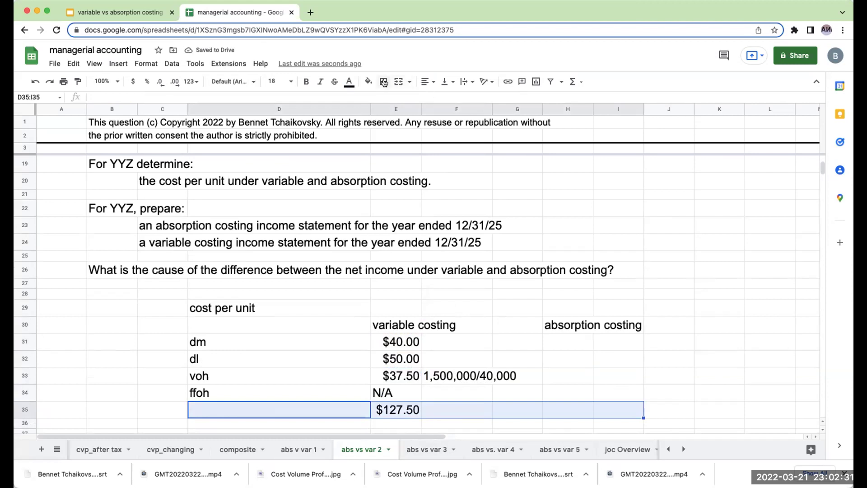
left_click(383, 82)
left_click(400, 116)
Step: Link the absorption costing dm and dl cells H31 and H32 to the matching variable costing amounts in E31 and E32
left_click(587, 340)
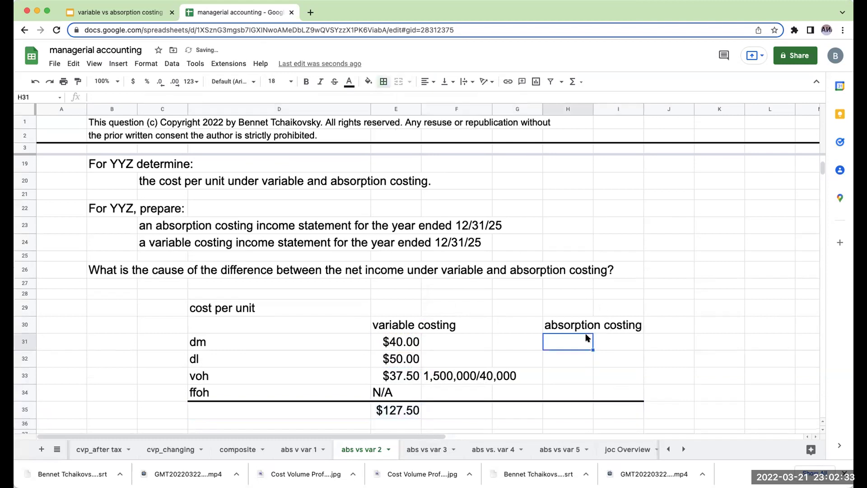
type("+")
key("Left")
key("Left")
key("Left")
key("Return")
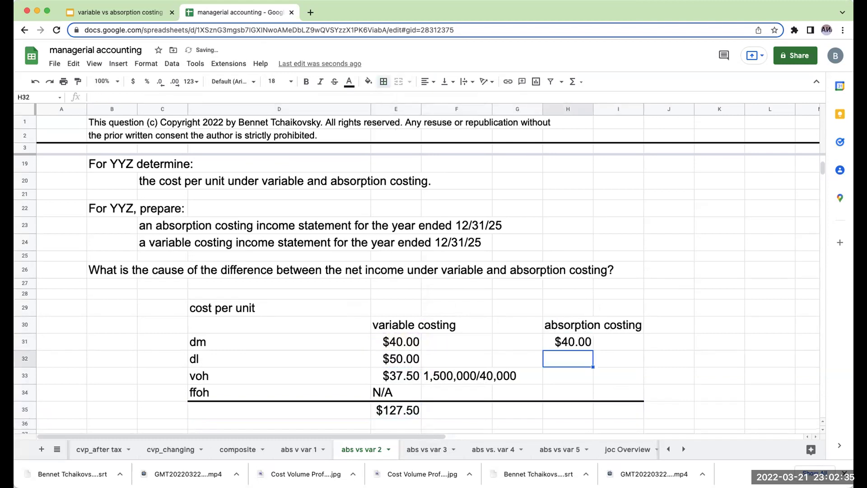
type("+")
key("Left")
key("Left")
key("Left")
key("Return")
Step: Link the absorption costing voh cell H33 to the variable costing voh amount in E33
type("+")
key("Left")
key("Left")
key("Left")
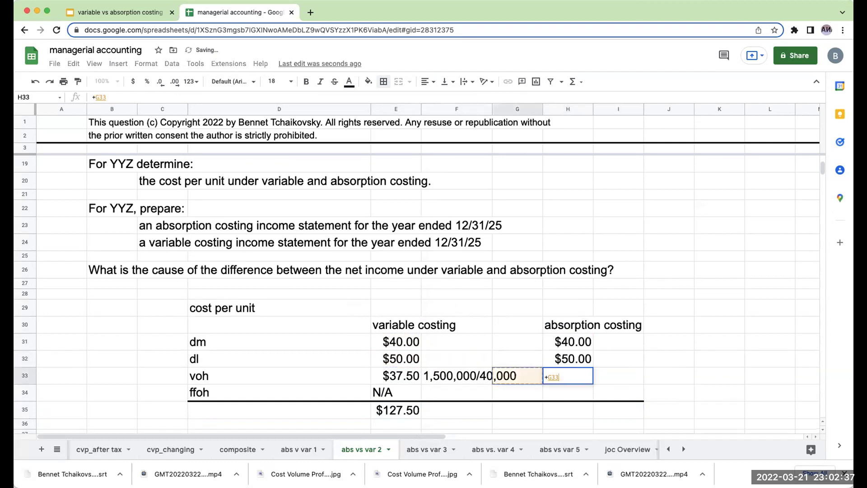
key("Return")
Step: Enter the calculation note "4,000,000 ffoh / 40,000 units produced" in I34, beside the absorption costing ffoh cell
left_click(619, 392)
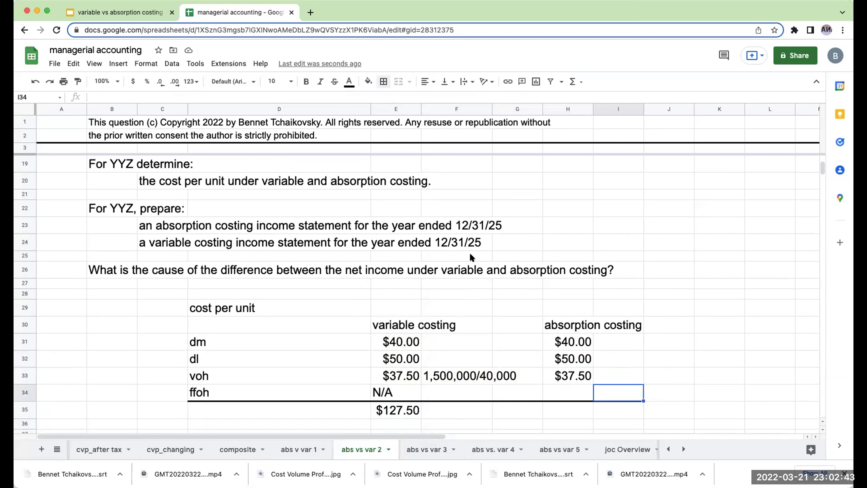
scroll(470, 257, "up", 4)
scroll(578, 351, "down", 5)
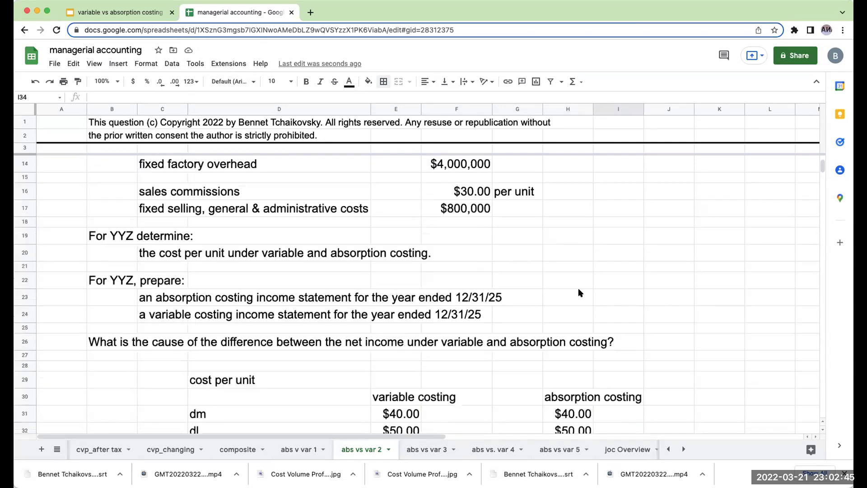
type("5,000")
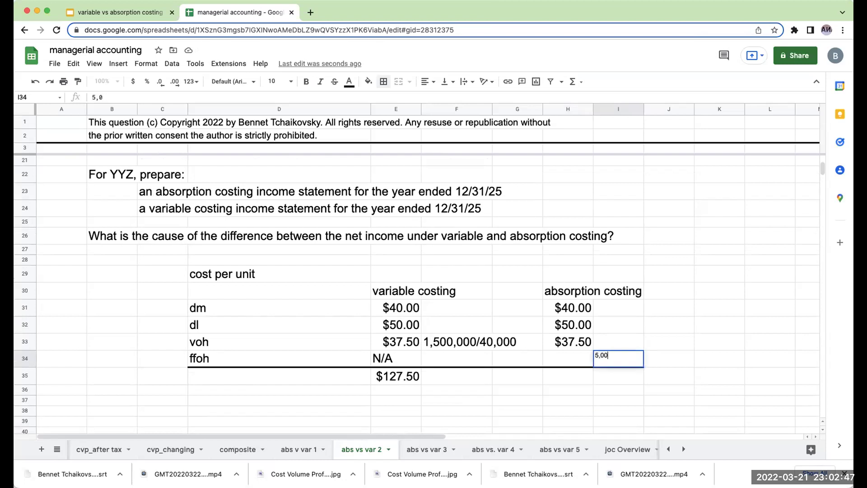
key("BackSpace")
key("BackSpace")
key("BackSpace")
key("BackSpace")
key("BackSpace")
type("4,000,000 ffoh /")
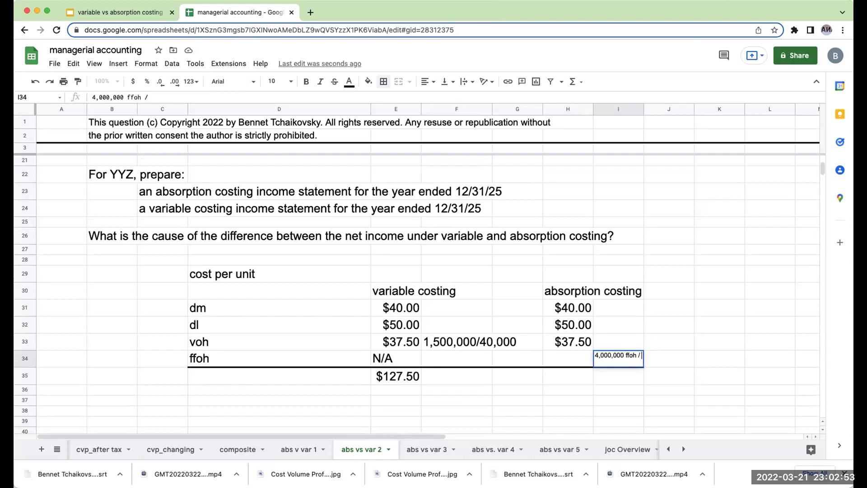
type(" 40")
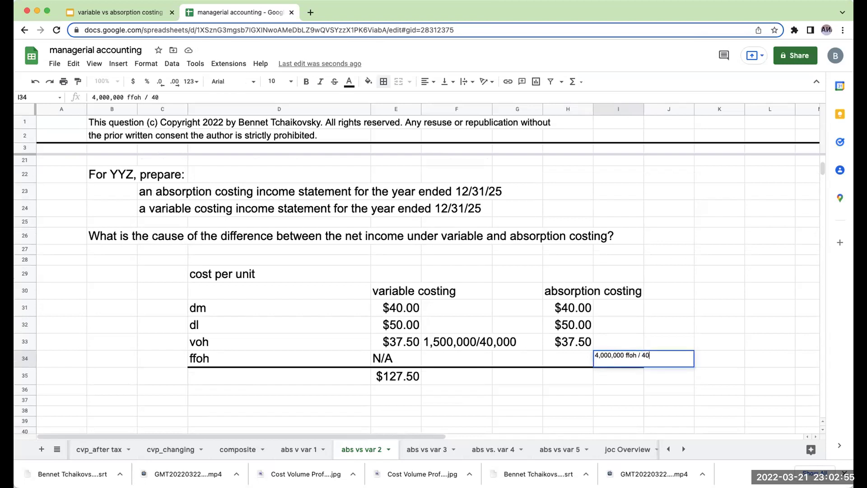
type(",000 units produced")
key("Return")
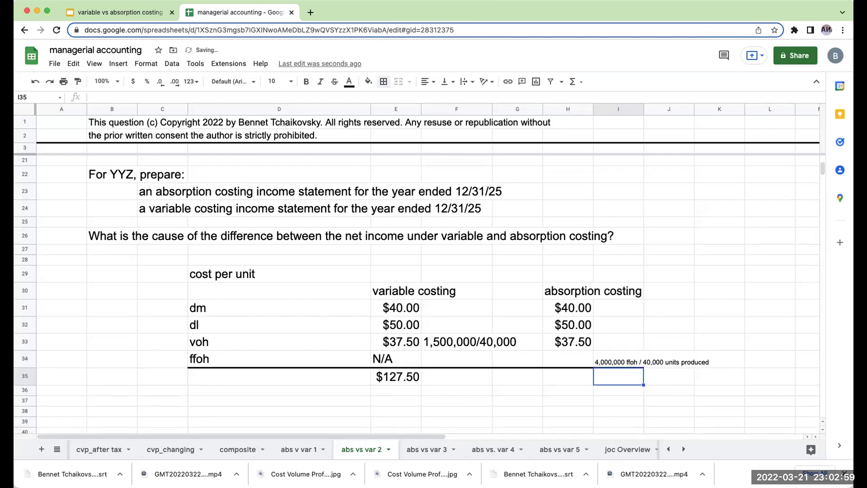
Step: Set the font size of F33:L34 to 18
left_click(567, 359)
left_click_drag(431, 354, 770, 342)
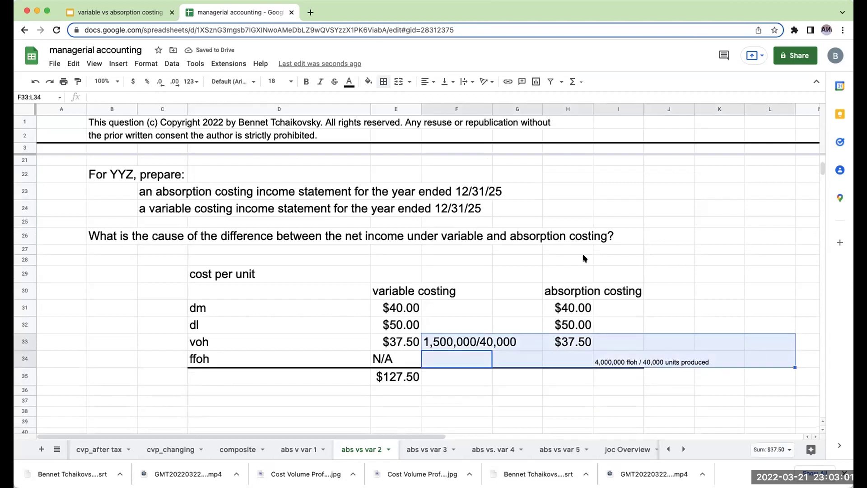
left_click(274, 81)
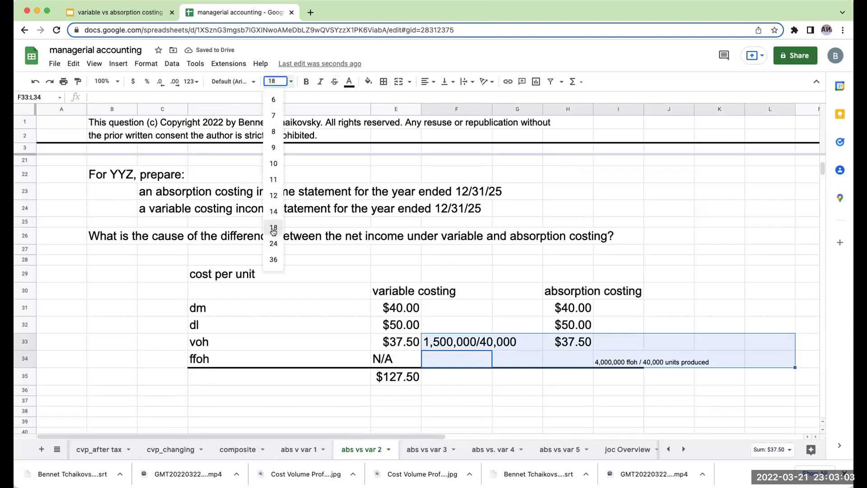
key("Return")
Step: Calculate the absorption costing ffoh per unit in H34 as the fixed factory overhead in F14 divided by 40000
left_click(567, 358)
type("+")
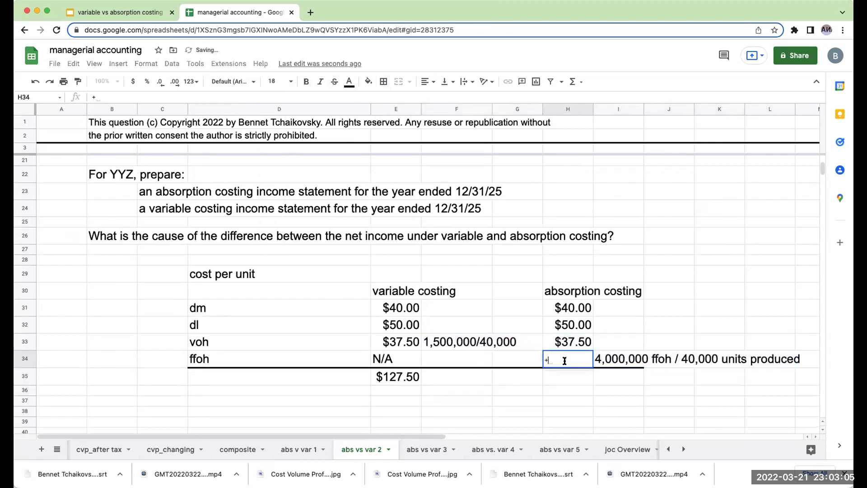
scroll(482, 335, "up", 1)
scroll(483, 335, "up", 5)
left_click(452, 183)
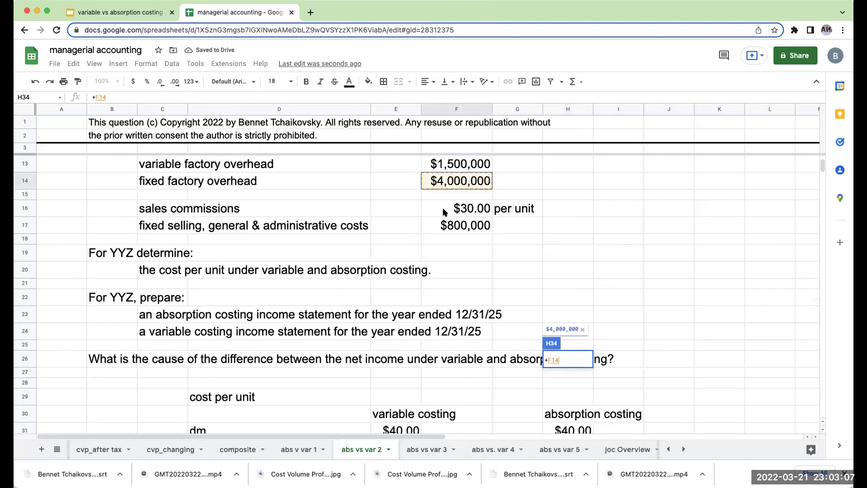
type("/40000")
key("Return")
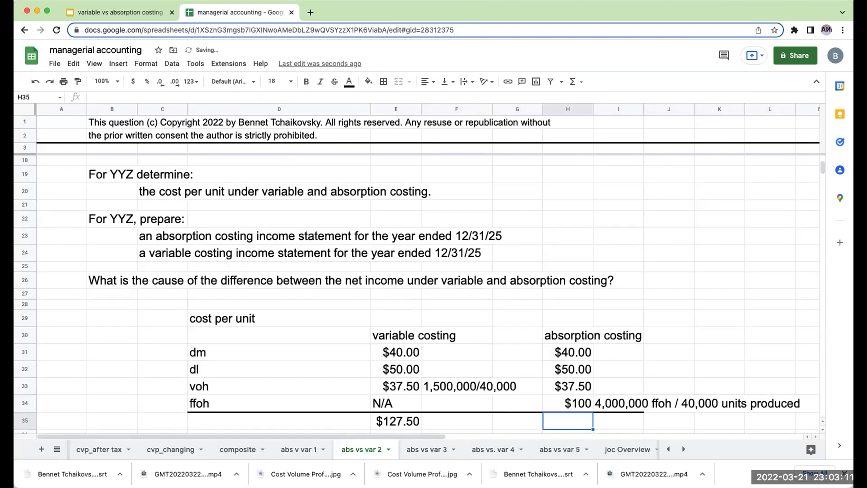
Step: Total the absorption costing cost per unit in H35 by adding cells H31, H32, H33 and H34
type("+")
key("Up")
key("Up")
key("Up")
key("Up")
type("+")
key("Up")
key("Up")
key("Up")
type("+")
key("Up")
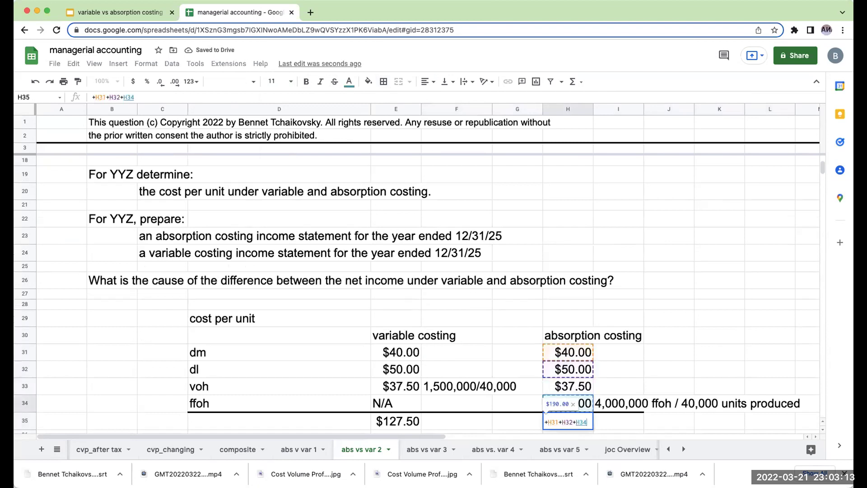
key("Up")
type("+")
key("Up")
key("Return")
key("Up")
key("Left")
key("Right")
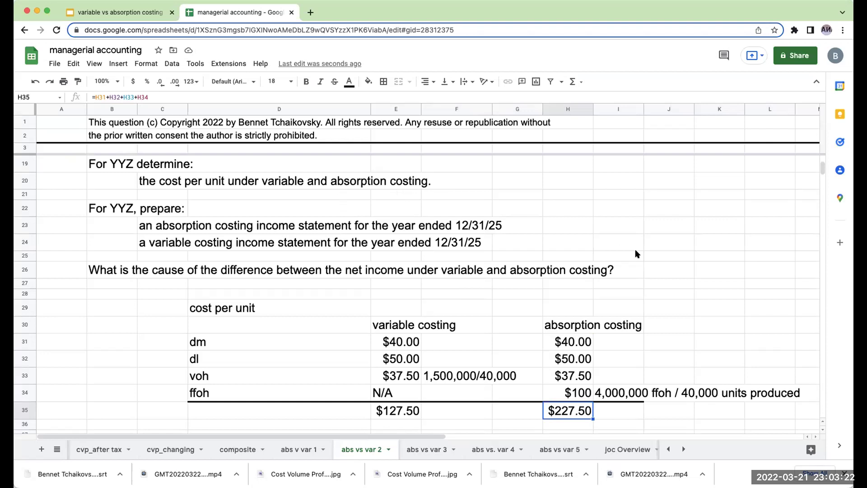
Step: Enter the row label "sales" in J12 and the column heading "units" in K11
left_click(662, 237)
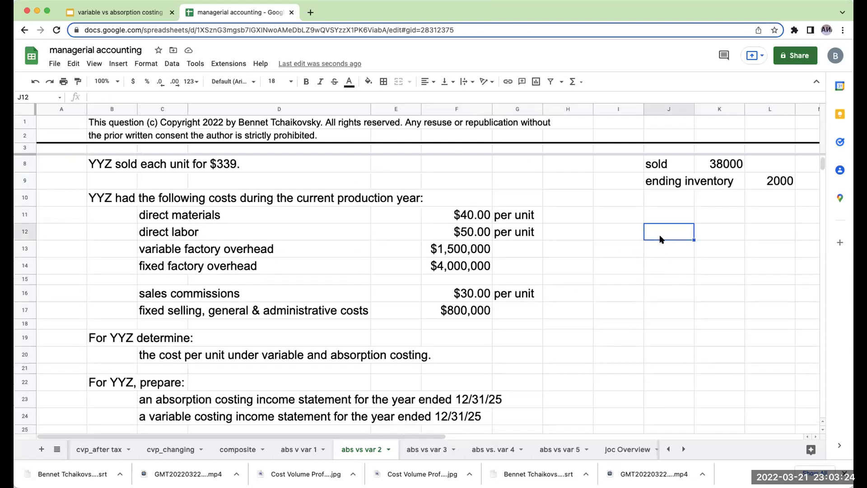
scroll(659, 237, "down", 1)
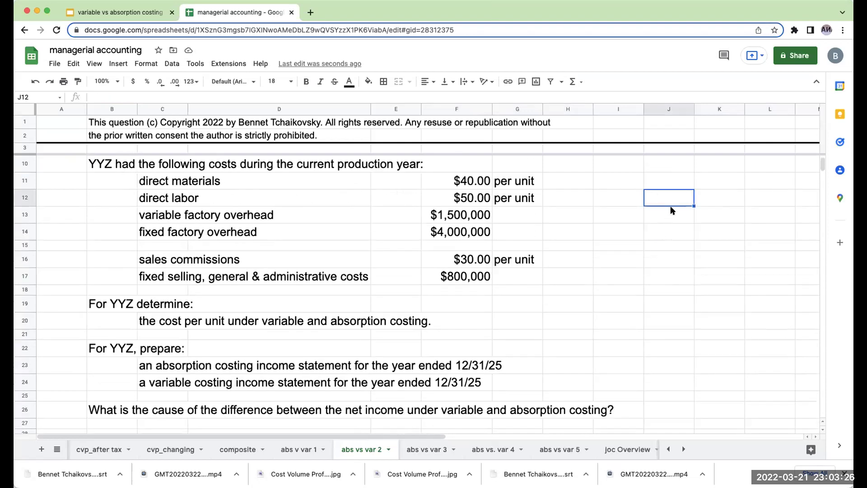
type("sales")
key("Return")
key("Right")
key("Up")
key("Up")
type("units")
key("Return")
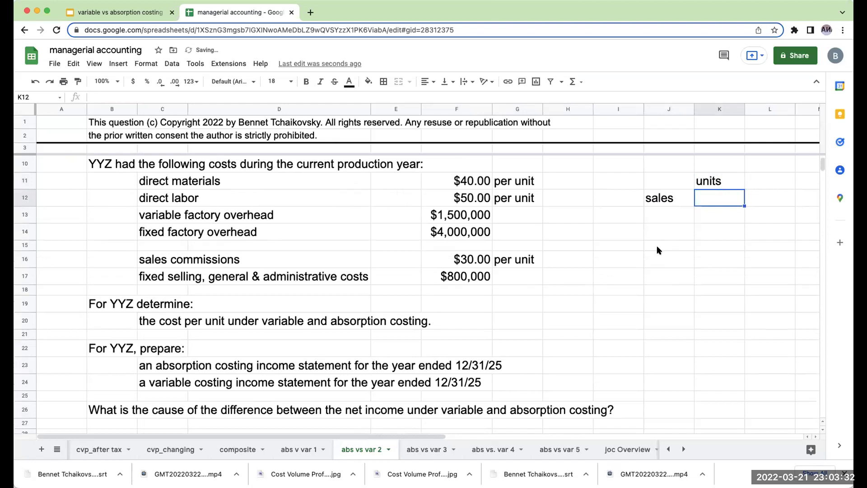
Step: Enter 38000 as the sales units in K12
scroll(657, 250, "up", 3)
type("38000")
key("Tab")
key("Right")
key("Right")
key("Left")
key("Left")
key("Left")
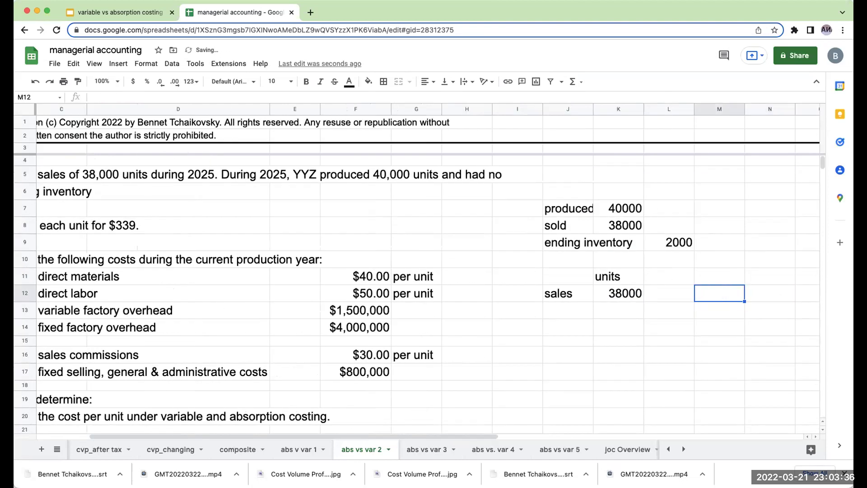
Step: Add the heading "sp/unit" in L11 and enter 339 beneath it in L12
key("Up")
key("Right")
type("p")
type("p/unit")
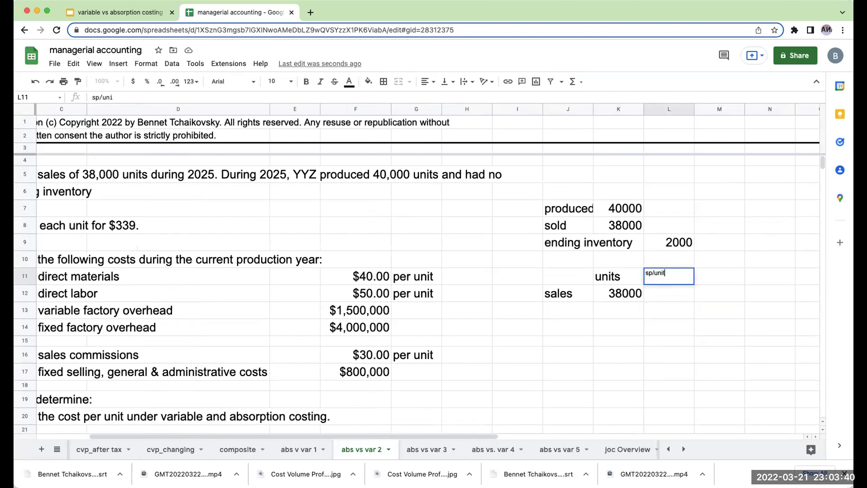
key("Return")
type("339")
key("Return")
key("Up")
Step: Set the font size of J11:O20 to 18
left_click_drag(567, 275, 806, 394)
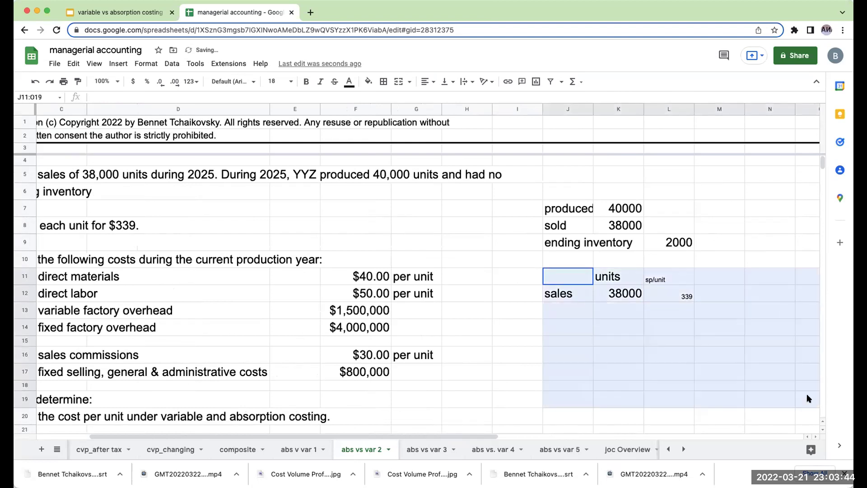
left_click(287, 80)
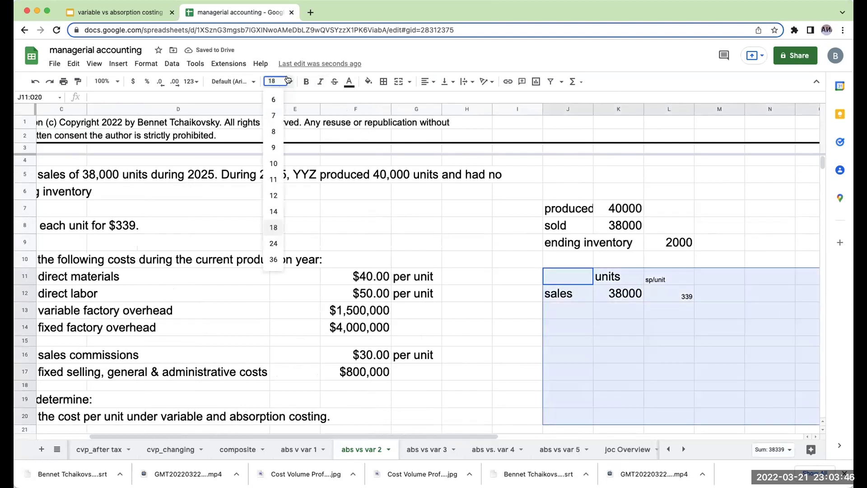
left_click(277, 228)
Step: Format the selling price in L12 as dollar currency with no decimal places
left_click(657, 295)
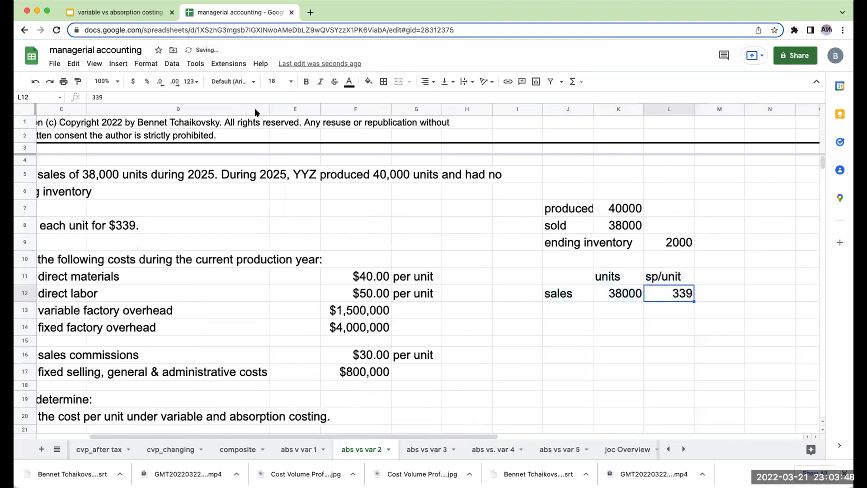
left_click(132, 82)
double_click(159, 82)
Step: Add a "total" heading in N11, calculate total sales in N12 as K12 times L12, and fit the column's width
left_click(760, 272)
type("total")
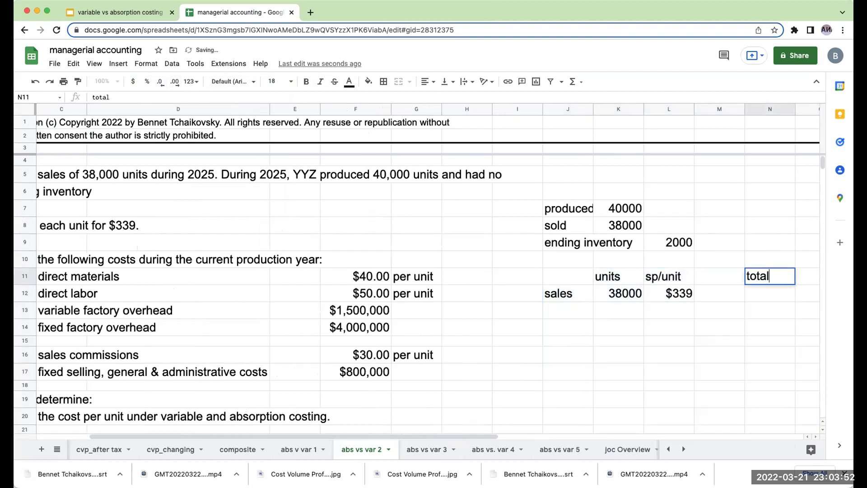
key("Return")
type("+")
key("Left")
key("Left")
key("Left")
type("*")
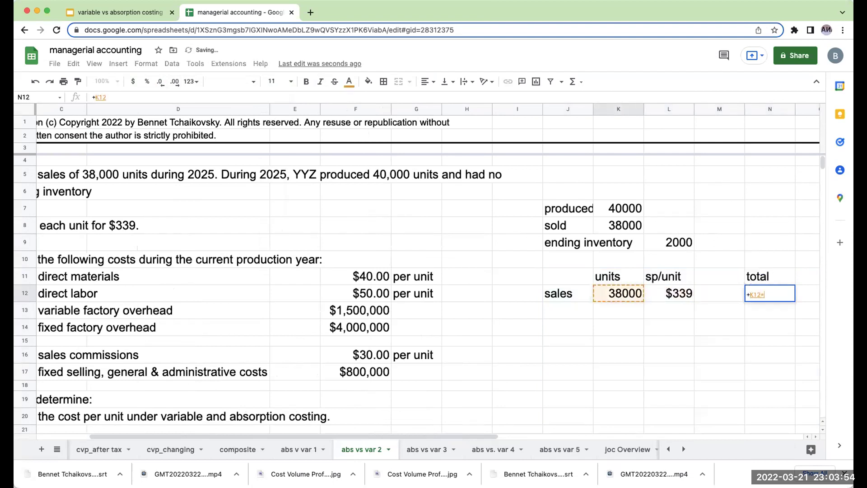
key("Left")
key("Left")
key("Return")
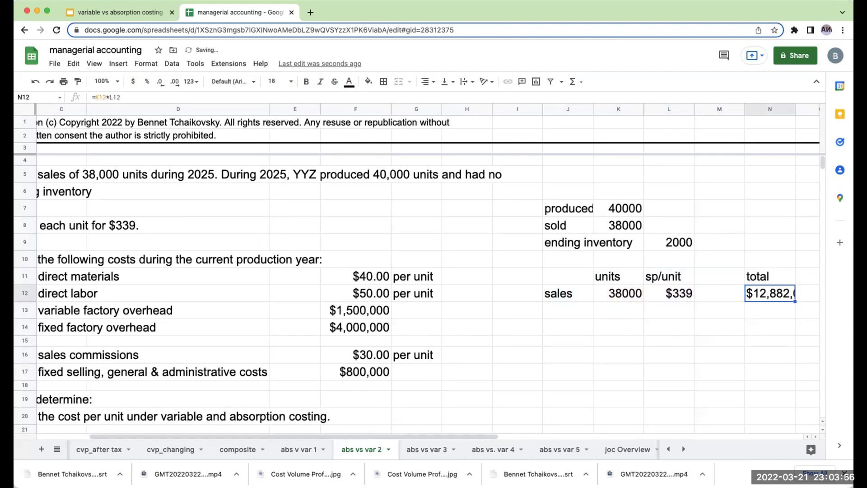
double_click(794, 105)
Step: Enter the label "less: COGS" in J13 and widen column J to fit it
left_click(569, 313)
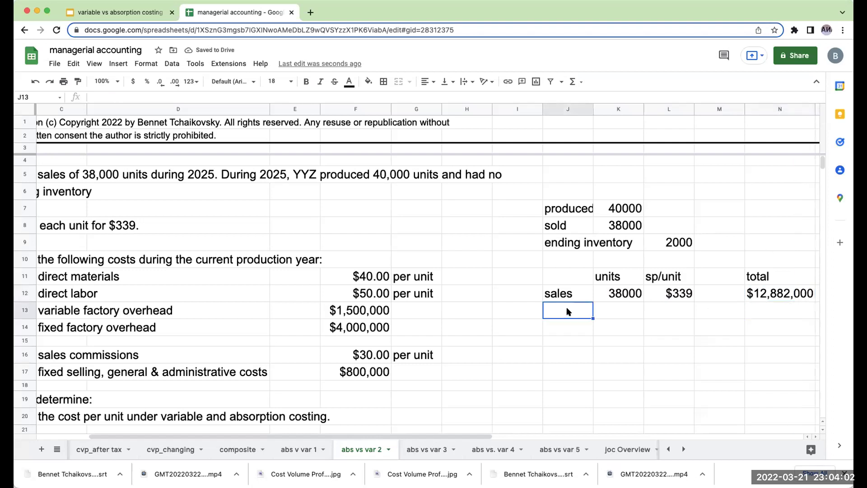
type("less: ")
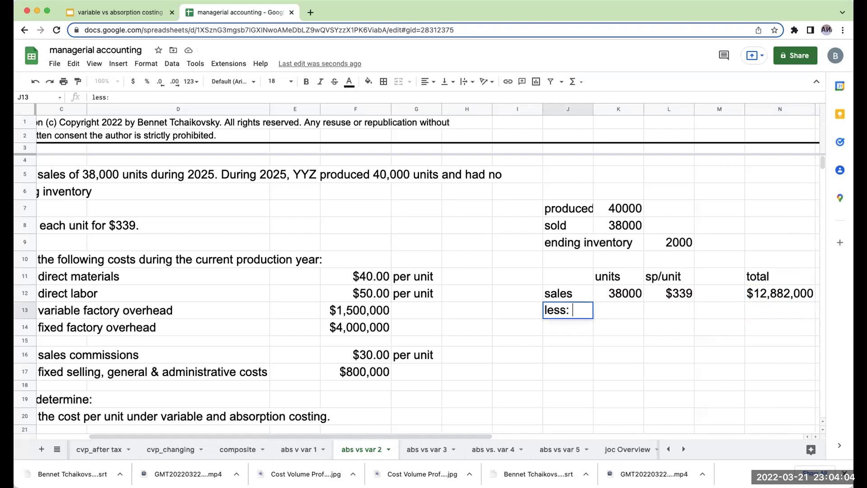
type("COGS")
key("Return")
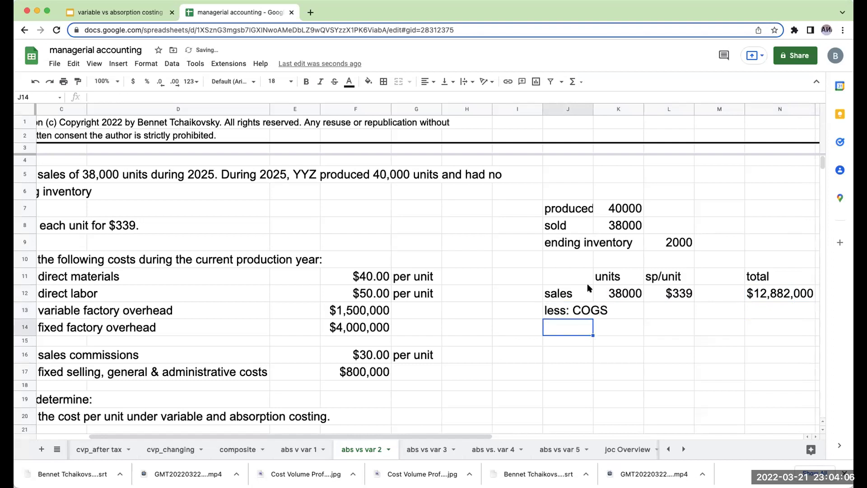
left_click_drag(591, 104, 631, 105)
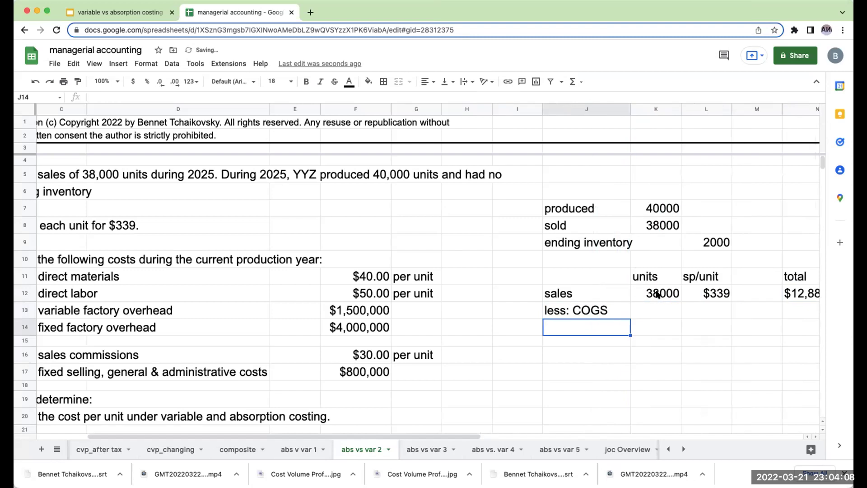
Step: Link the COGS units in K13 to the sales units in K12
left_click(660, 294)
left_click(660, 310)
type("=k12")
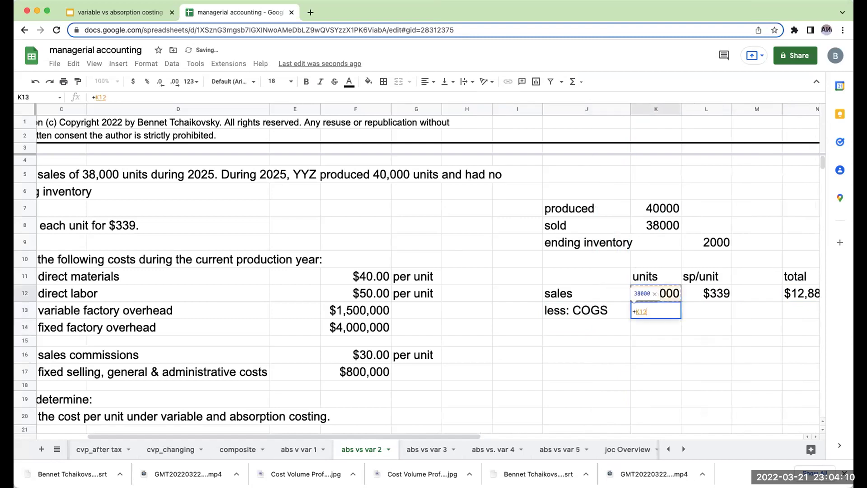
key("Tab")
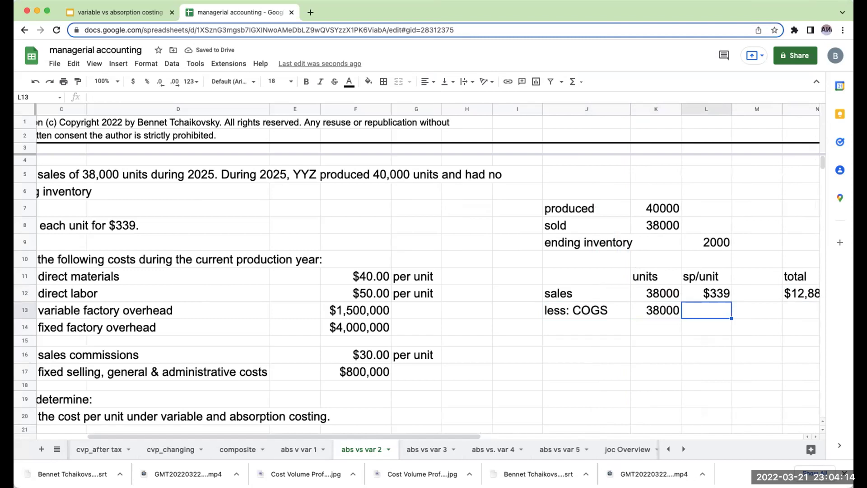
Step: Fill the COGS per-unit cell L13 and the absorption cost per unit cell H35 with cyan
left_click(368, 82)
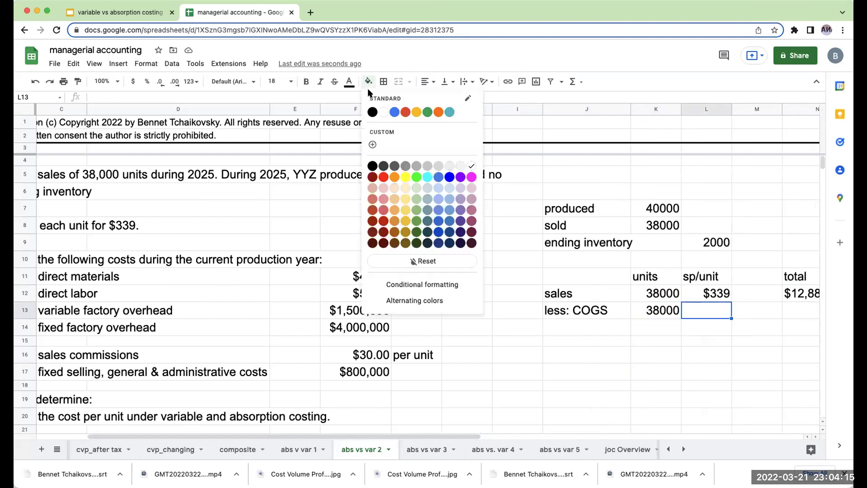
left_click(423, 176)
scroll(490, 294, "down", 5)
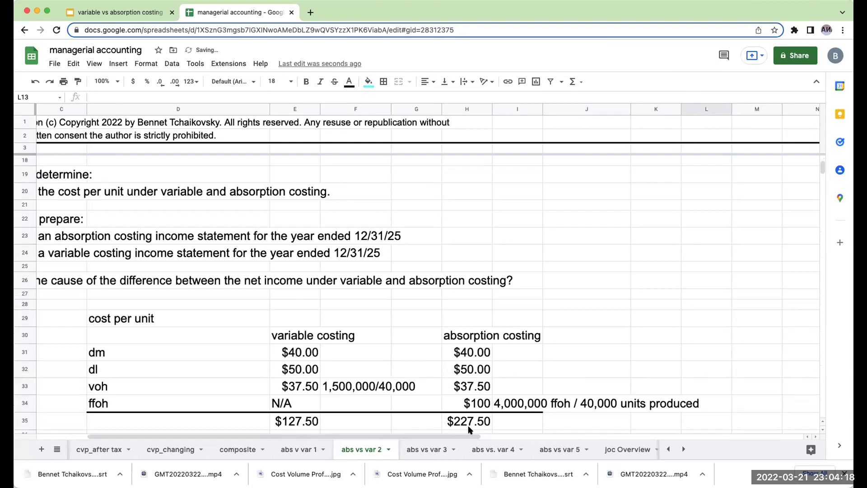
left_click(468, 421)
left_click(368, 82)
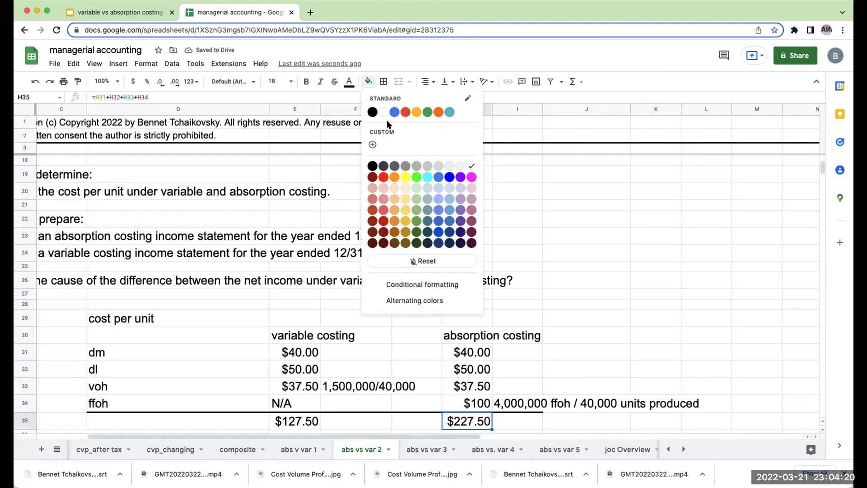
left_click(421, 176)
Step: Change the heading in L11 to "per unit"
scroll(680, 266, "up", 5)
left_click(711, 242)
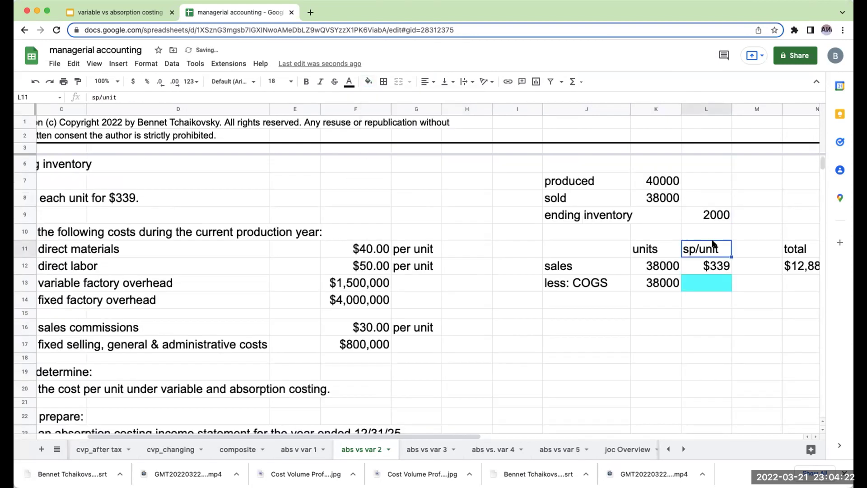
type("per unit")
key("Return")
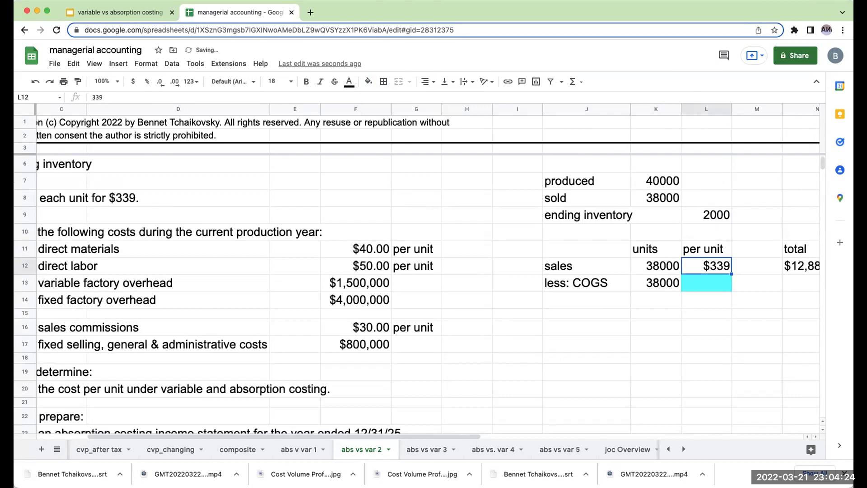
Step: Link the COGS per-unit cell L13 to the absorption costing cost per unit in H35
key("Return")
type("+")
scroll(569, 331, "down", 6)
left_click(473, 411)
key("Return")
Step: Calculate total COGS in N13 as K13 times L13 and show it without decimal places
scroll(472, 411, "up", 5)
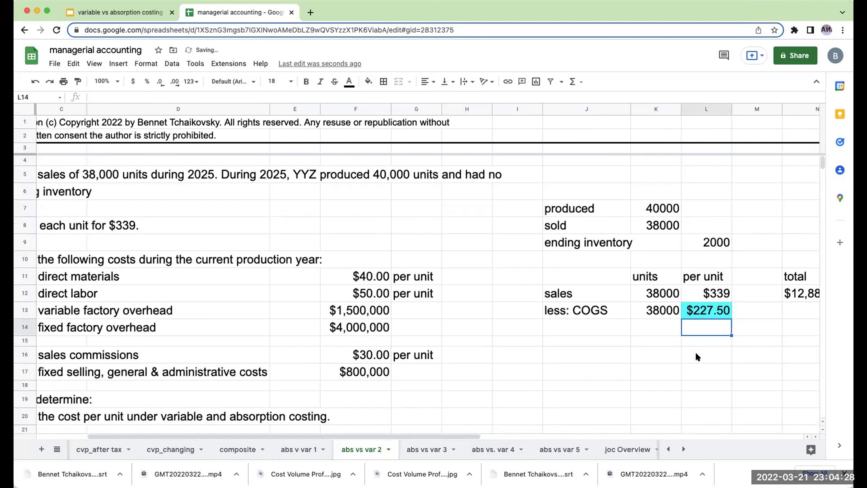
left_click(766, 317)
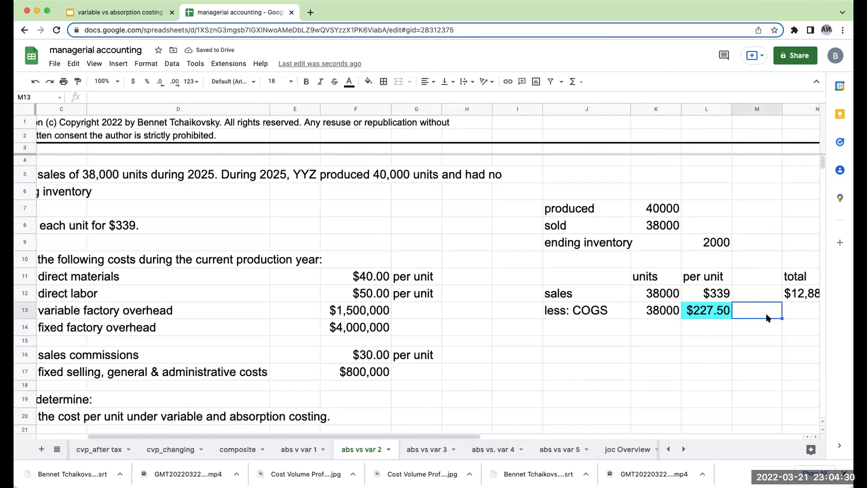
key("Right")
type("+")
key("Left")
key("Left")
key("Left")
type("*")
left_click(657, 310)
key("Return")
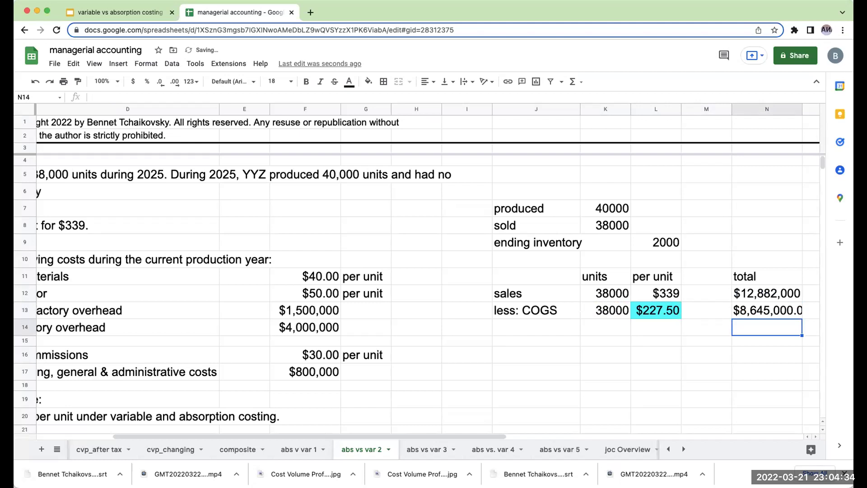
key("Up")
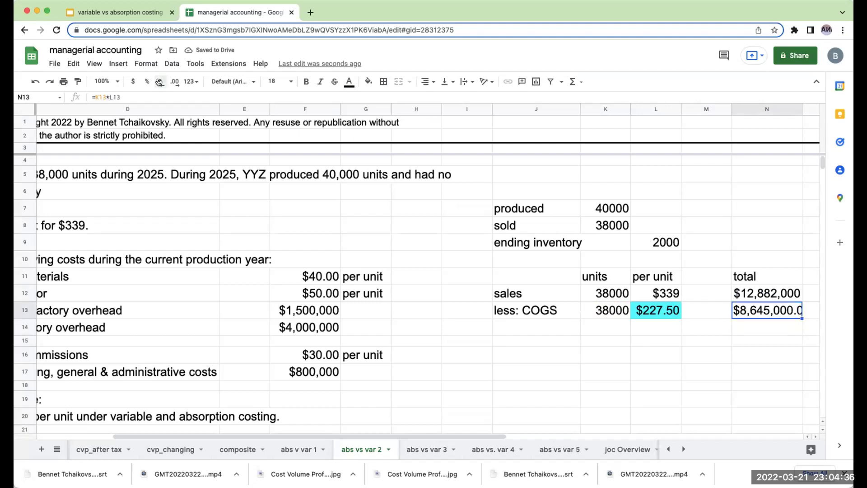
left_click(160, 82)
Step: Label J14 "Gross Profit" and calculate it in N14 as total sales in N12 minus COGS in N13
left_click(517, 330)
type("Gross Profit")
key("Tab")
key("Tab")
key("Tab")
key("Tab")
type("+")
key("Up")
key("Up")
type("-")
key("Up")
key("Return")
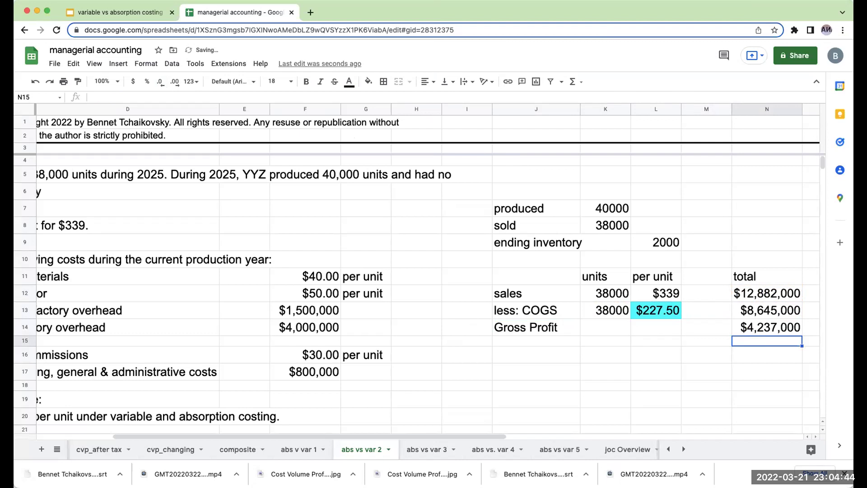
Step: Enter the title "absorption costing" in J10 above the income statement
key("Left")
key("Left")
key("Left")
key("Left")
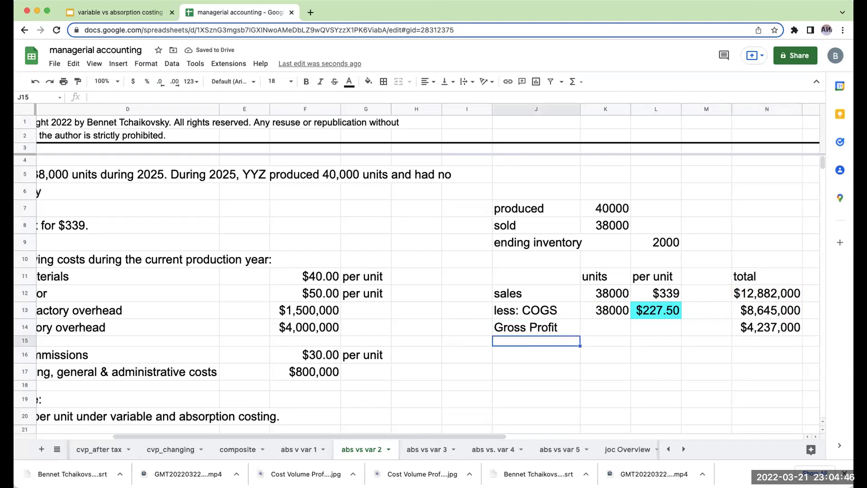
key("Up")
key("Up")
key("Up")
key("Up")
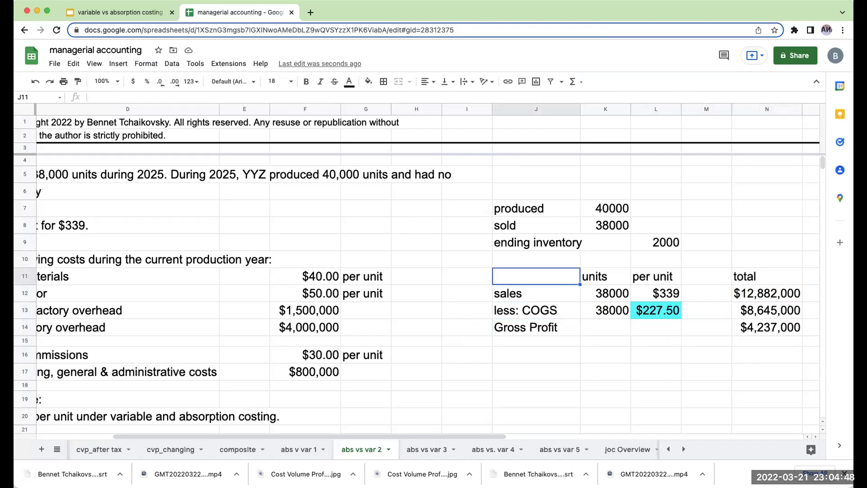
key("Up")
type("absotp")
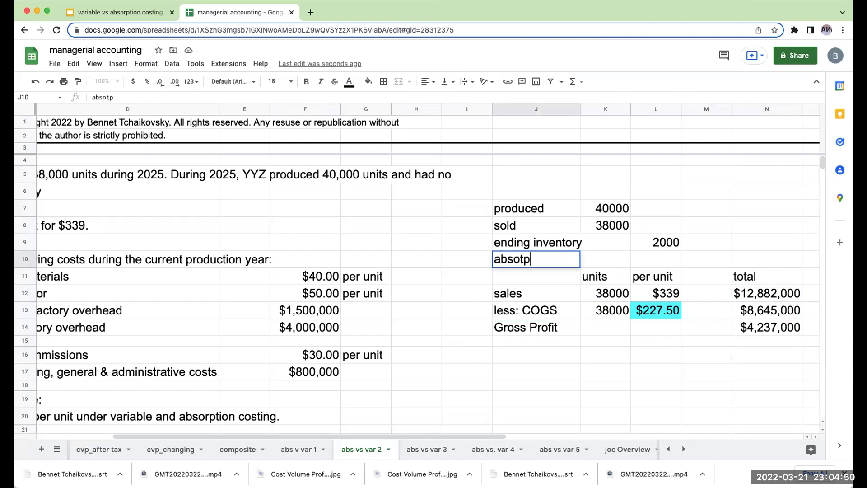
type("tion costing")
key("Return")
Step: Enter the labels "less: selling, general & administrative costs" in J15 and "sales commissions" in J16
key("Down")
key("Down")
key("Down")
key("Down")
type("lesS:")
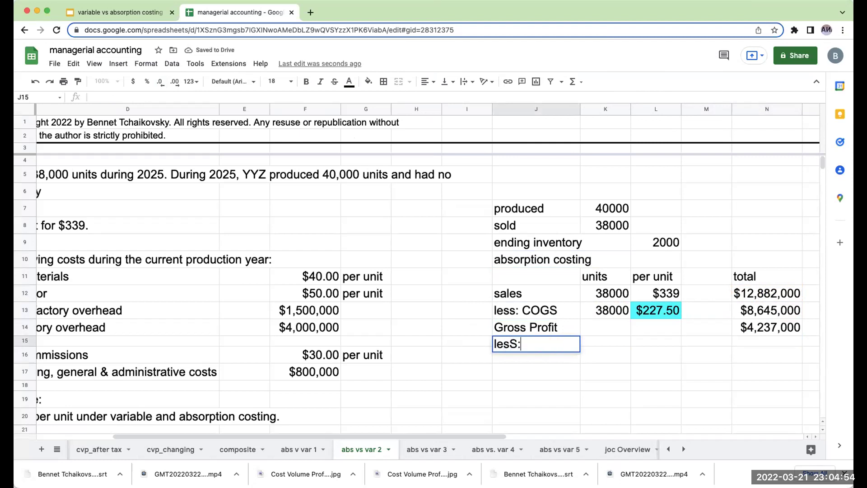
key("BackSpace")
key("BackSpace")
key("BackSpace")
type("s: se")
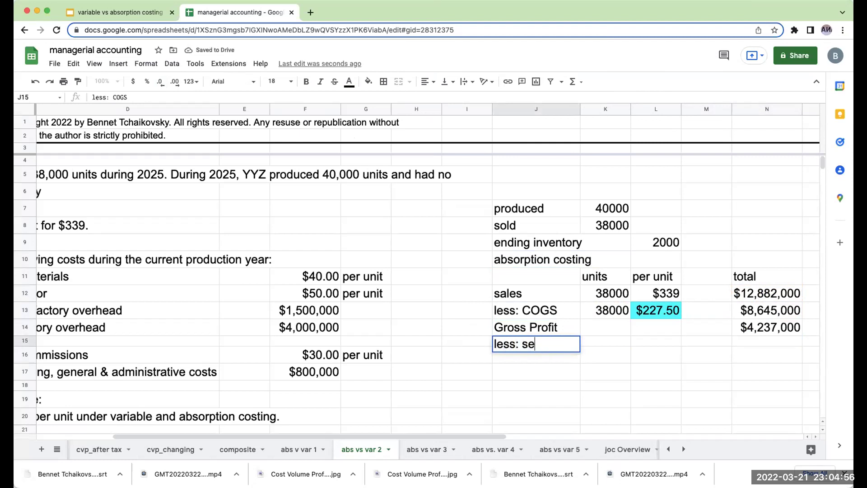
type("lling, general & administrati")
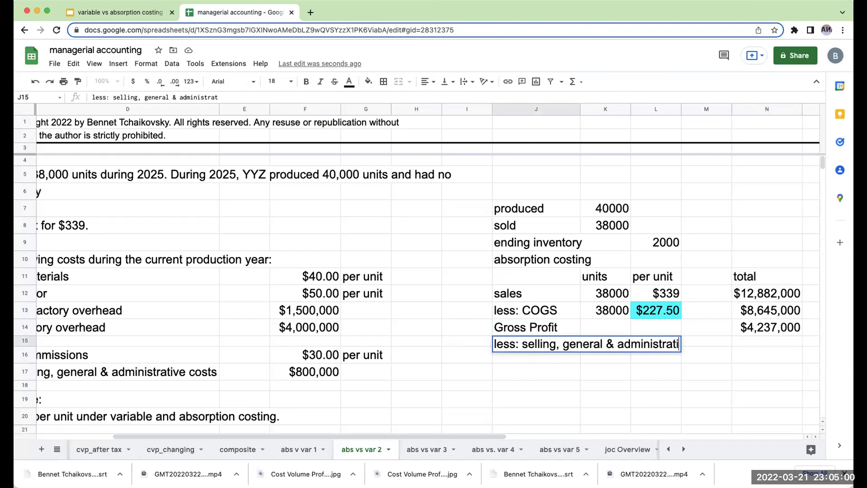
type("ve costs")
key("Return")
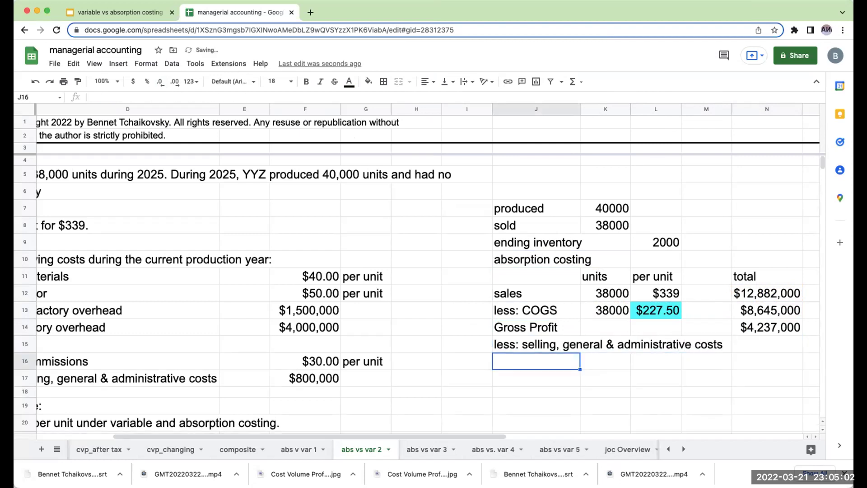
type("sales commissions")
key("Return")
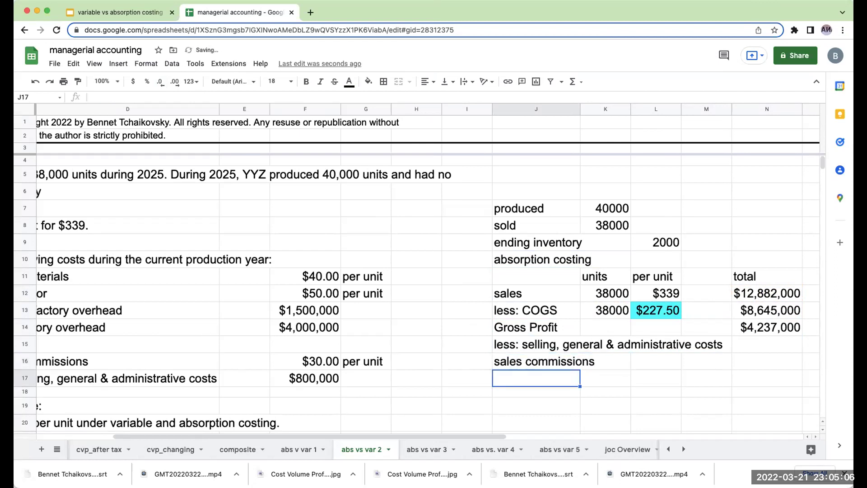
Step: Bring the units sold into K16 for sales commissions by referencing the units figure above it
left_click(606, 361)
type("+")
key("Up")
key("Up")
key("Up")
key("Return")
Step: Link the sales commissions per-unit cell L16 to the commission rate in F16
key("Up")
key("Right")
type("+")
key("Left")
key("Left")
key("Left")
key("Left")
key("Left")
key("Left")
key("Return")
key("Up")
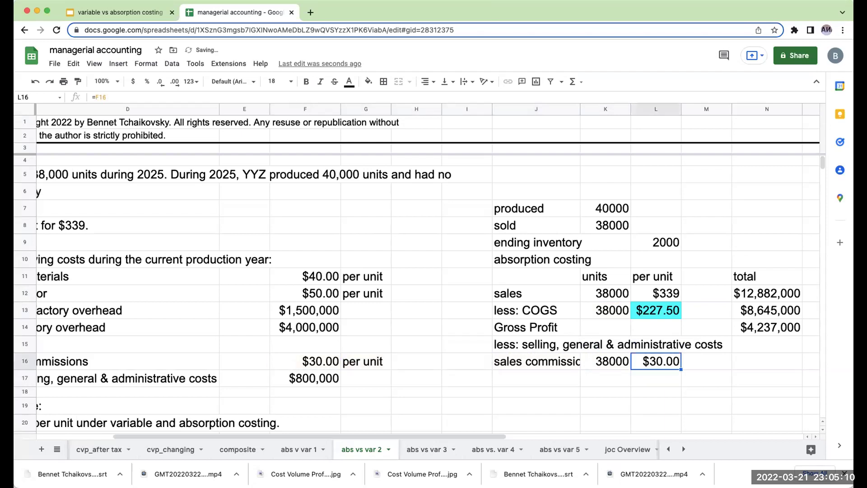
Step: Fill the commission rate cells L16 and F16 with the same light orange
left_click(368, 81)
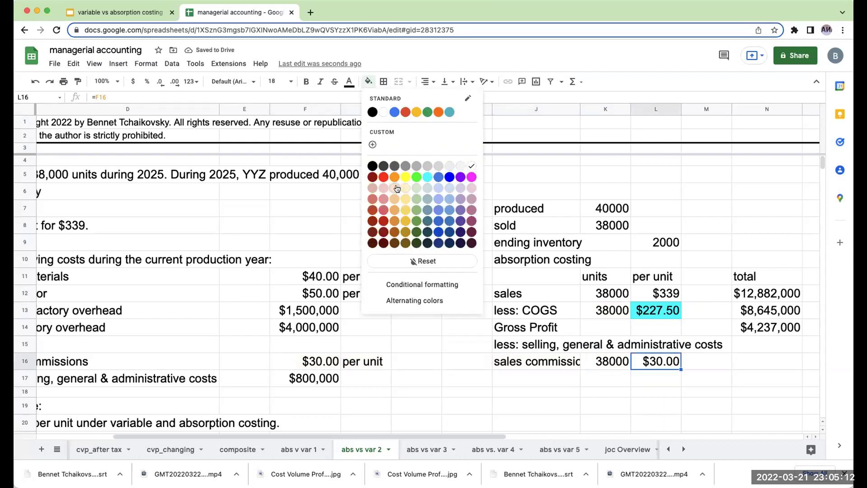
left_click(394, 187)
left_click(322, 360)
left_click(369, 82)
left_click(394, 187)
Step: Calculate the sales commissions amount in M16 as K16 times L16
left_click(694, 360)
type("+")
key("Left")
key("Left")
type("*")
key("Left")
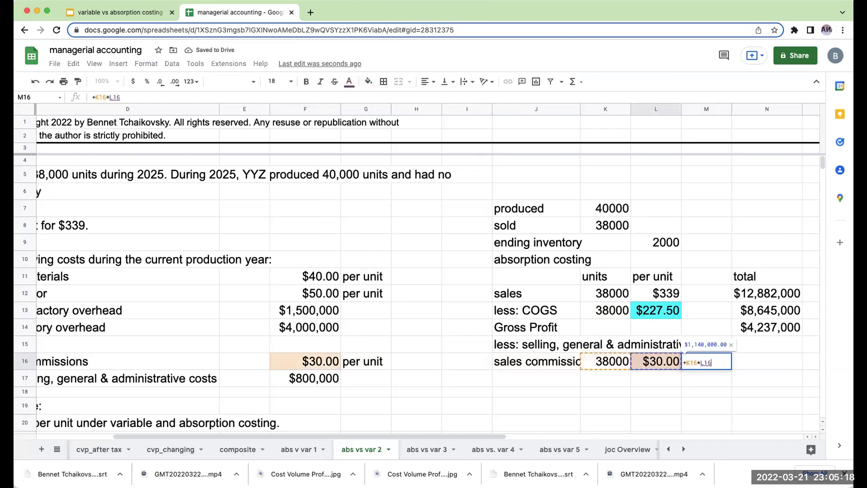
key("Return")
Step: Widen column M and show the sales commissions amount in M16 without decimal places
left_click_drag(731, 109, 755, 109)
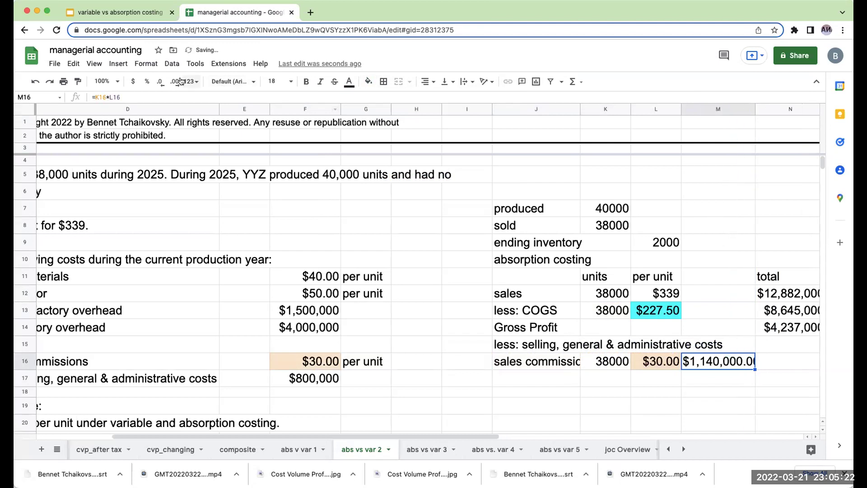
double_click(160, 82)
left_click(487, 367)
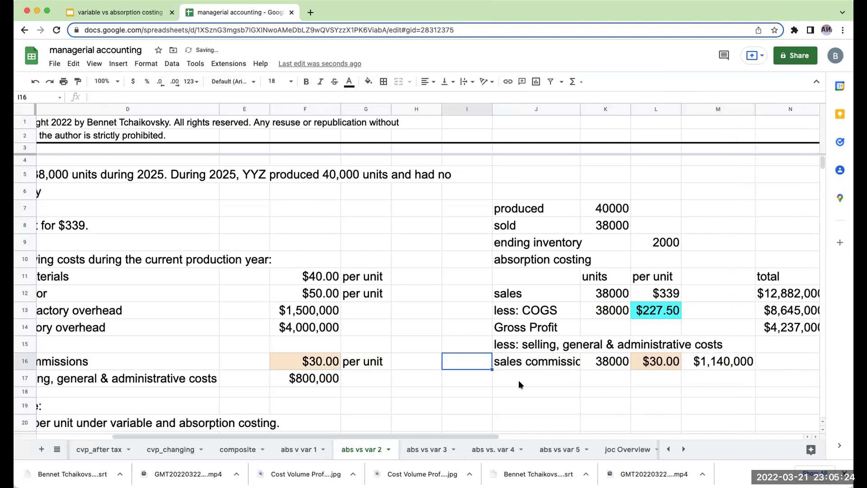
Step: Enter the label "fixed sg&A" in J17 under sales commissions
left_click(519, 384)
type("fixed sg&A")
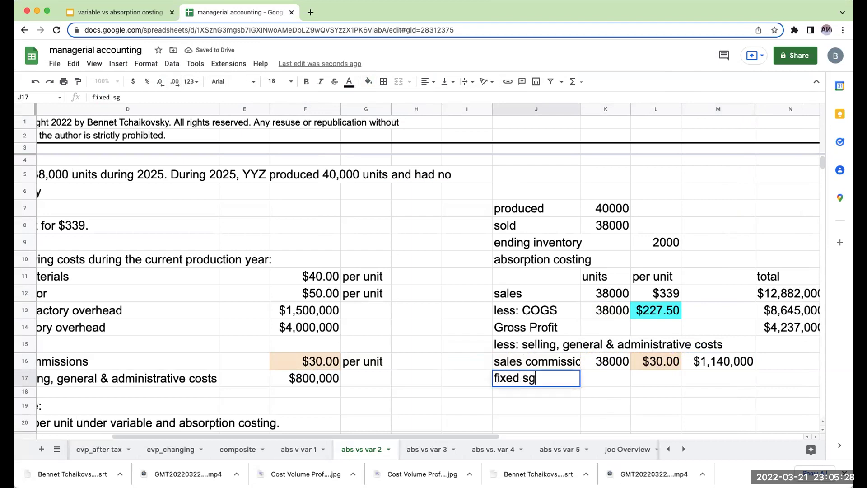
key("Return")
Step: Link M17 to the fixed selling, general & administrative costs in F17
key("Up")
key("Left")
key("Left")
key("Left")
key("Left")
key("Left")
key("Left")
key("Left")
key("Left")
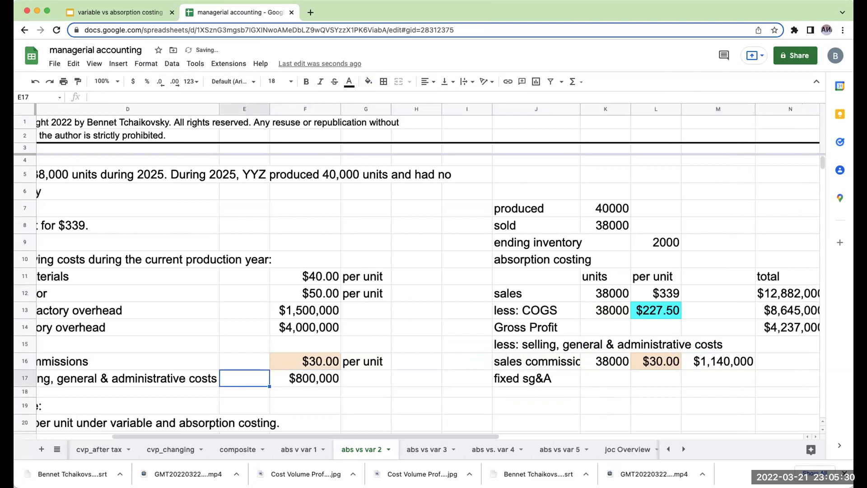
key("Right")
key("Right")
key("Right")
key("Right")
key("Right")
key("Right")
key("Right")
key("Right")
key("Right")
key("Right")
key("Right")
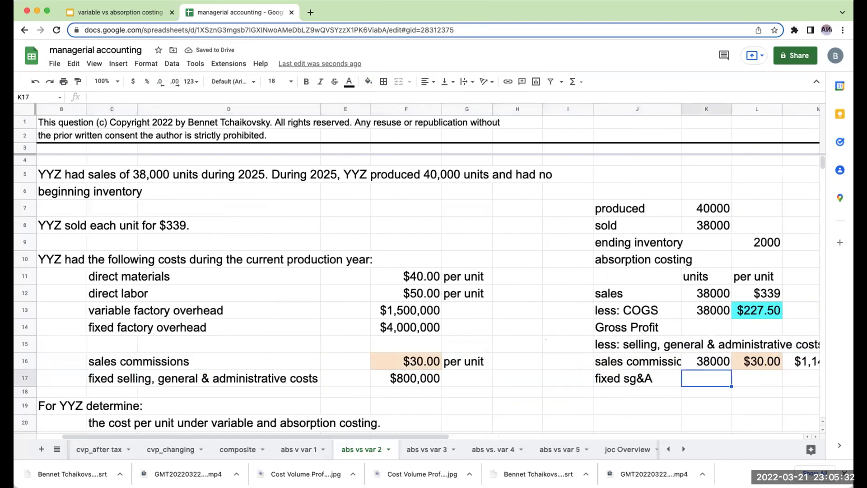
type("+")
key("Left")
key("Left")
Step: Enter the label "total SG&A" in J18
key("Left")
key("Left")
key("Left")
key("Left")
key("Left")
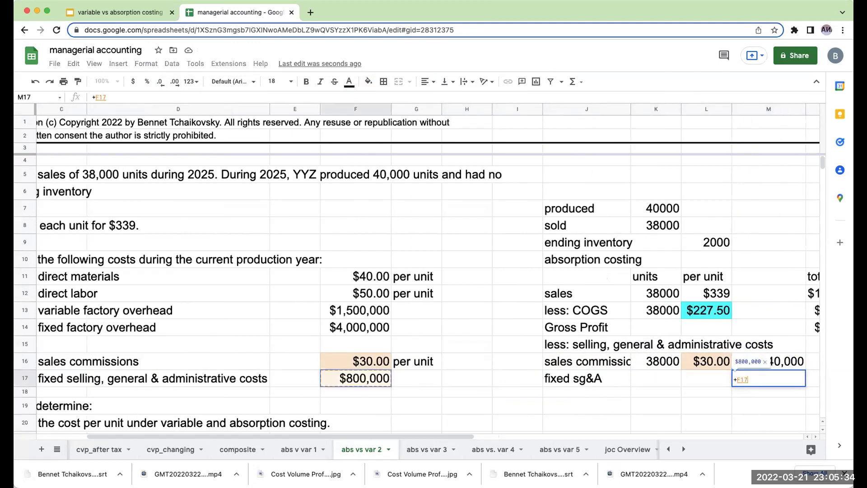
key("Return")
key("Left")
key("Left")
key("Left")
type("total SG&A")
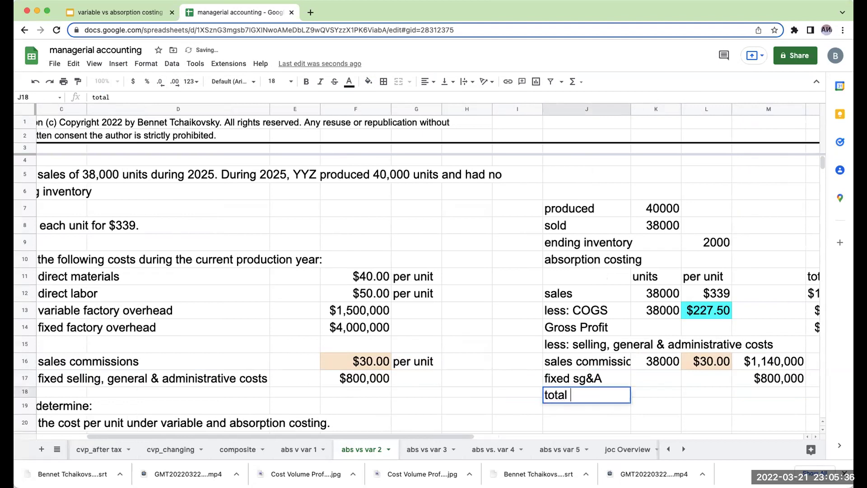
key("Return")
Step: Calculate total SG&A in N18 as the sum of M16 and M17
key("Up")
key("Right")
key("Right")
key("Right")
key("Right")
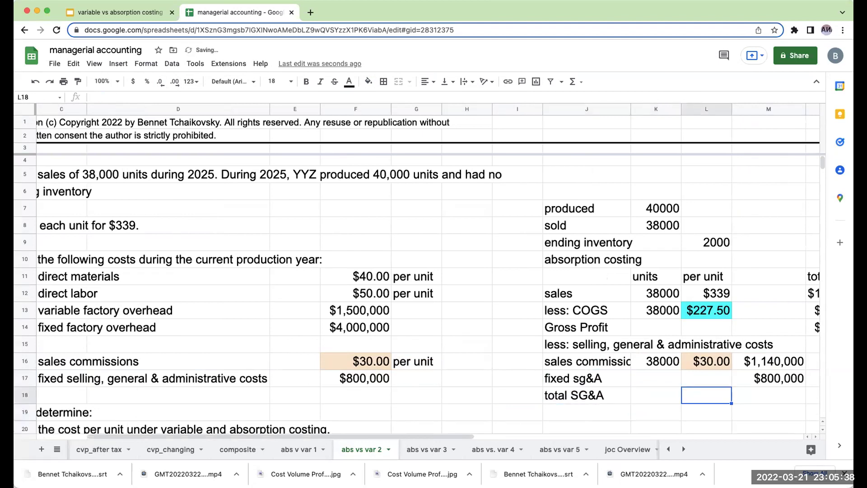
type("+")
key("Left")
key("Up")
key("Up")
type("+")
key("Left")
key("Up")
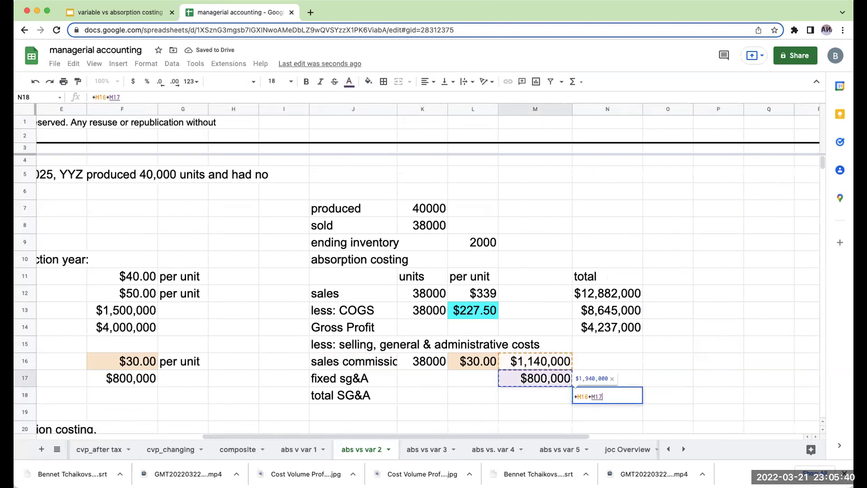
key("Return")
Step: Enter the label "net income- absorption costing" in J19
key("Left")
key("Left")
key("Left")
key("Left")
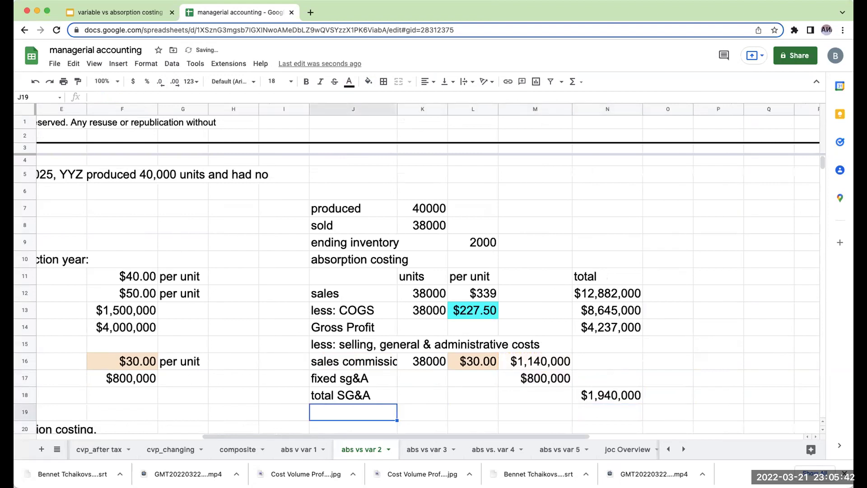
type("net income- absropt")
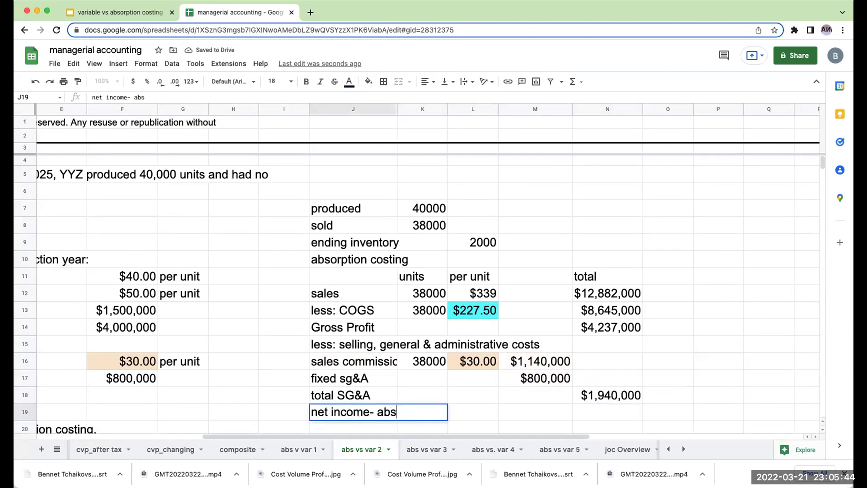
key("BackSpace")
key("BackSpace")
key("BackSpace")
key("BackSpace")
type("orpt")
key("BackSpace")
key("BackSpace")
type("rption costing")
key("Return")
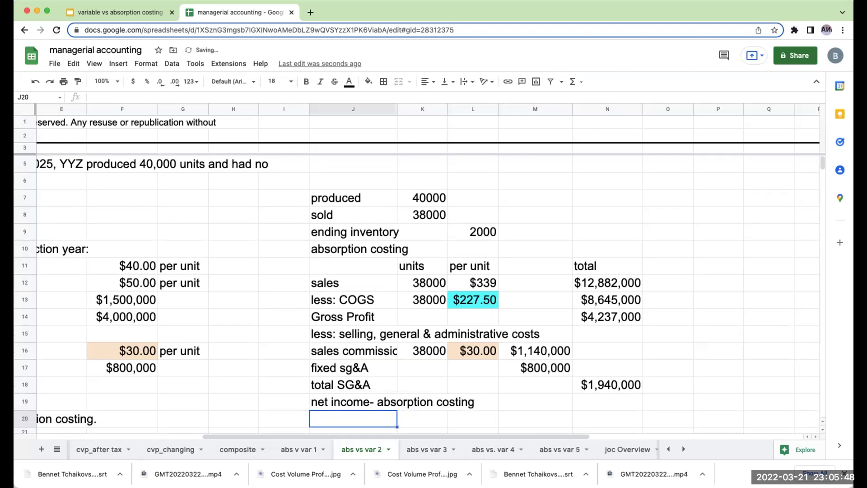
Step: Calculate absorption costing net income in N19 as gross profit in N14 minus total SG&A in N18
key("Up")
key("Right")
key("Right")
key("Right")
Step: Enter the title "variable costing" in J21 below the absorption costing statement
key("Right")
type("+")
key("Up")
key("Up")
key("Up")
key("Up")
key("Up")
type("-")
key("Up")
key("Return")
key("Up")
key("Left")
key("Right")
key("Down")
key("Left")
key("Left")
key("Left")
key("Down")
key("Down")
key("Down")
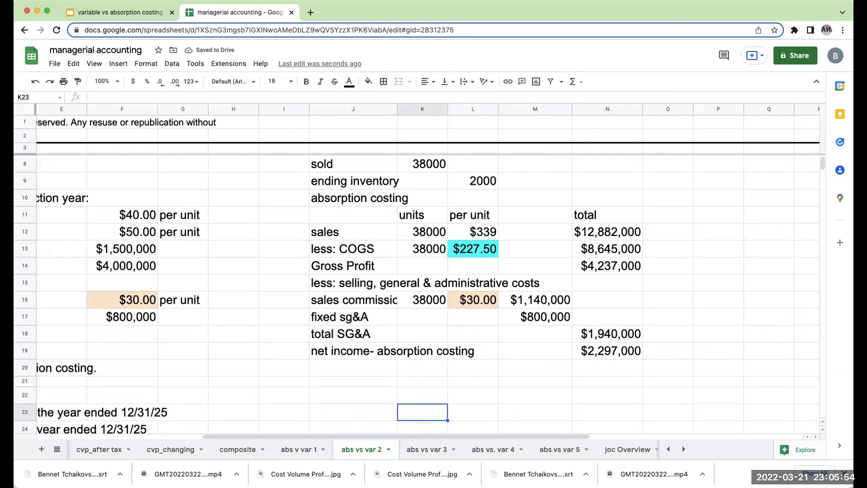
key("Up")
key("Up")
key("Left")
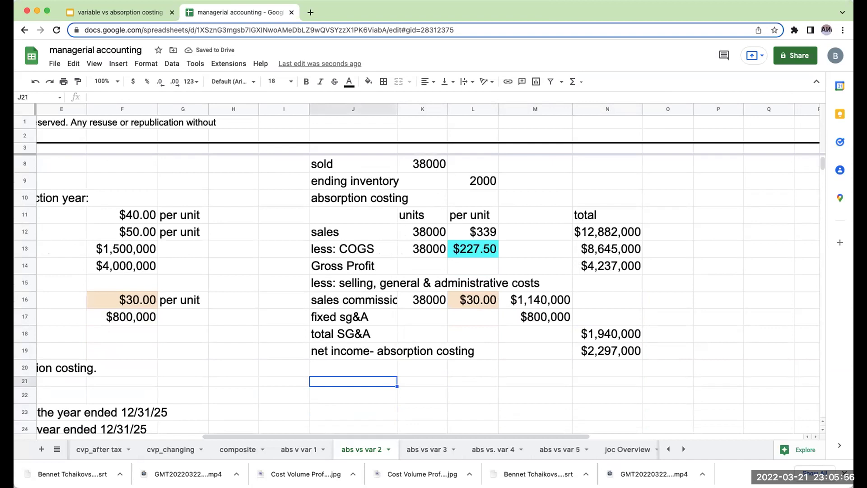
type("variable")
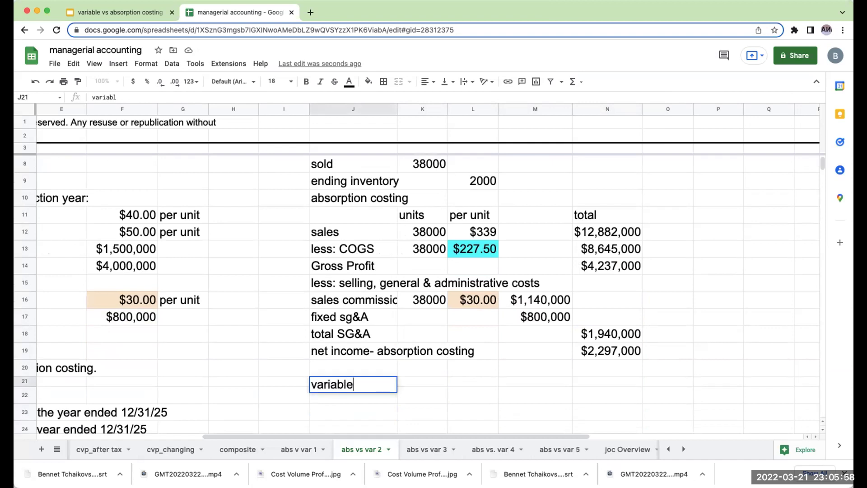
type(" costing")
key("Return")
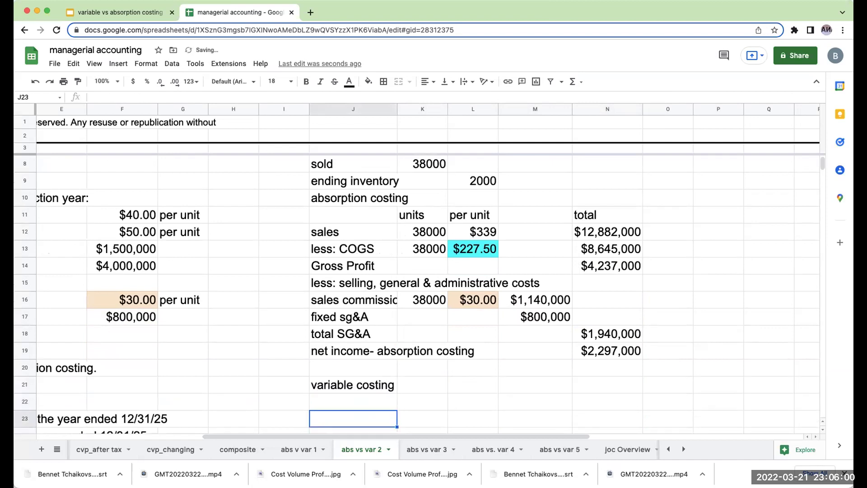
Step: Link J23 to the "sales" label of the absorption costing statement
key("Down")
type("+")
key("Up")
key("Up")
key("Up")
key("Up")
key("Up")
key("Up")
key("Up")
key("Up")
key("Up")
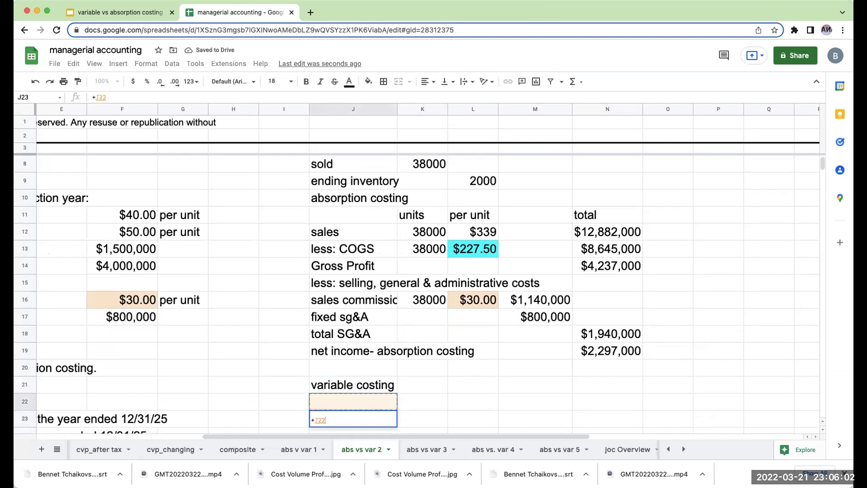
key("Up")
key("Up")
key("Tab")
Step: Link K22 to the "units" column heading in K11
key("Up")
type("+")
key("Up")
key("Up")
Step: Copy the K22 link formula into K23 and L23 to bring in the sales units and unit price
key("Up")
key("Up")
key("Up")
key("Up")
key("Up")
key("Up")
key("Up")
key("Up")
key("Up")
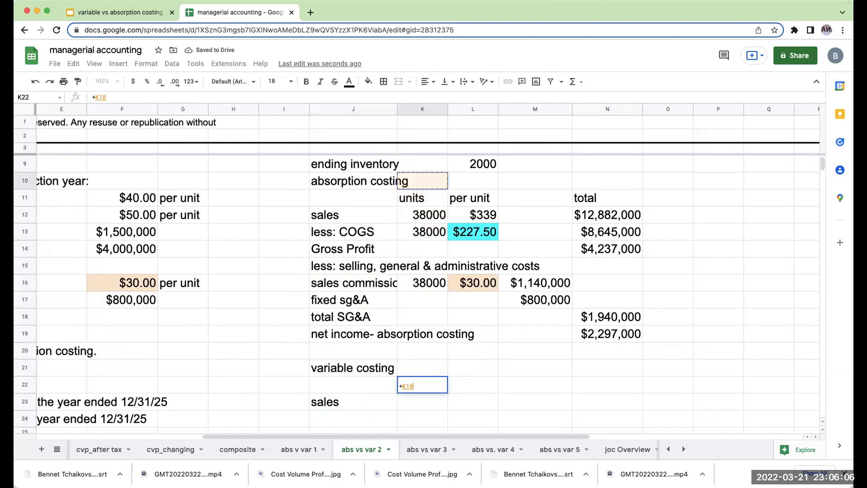
key("Return")
Step: Paste the same link formula into L22, N22 and N23 for the per unit and total headings and total sales
key("Up")
key("super+c")
key("Down")
key("super+v")
key("Right")
key("super+v")
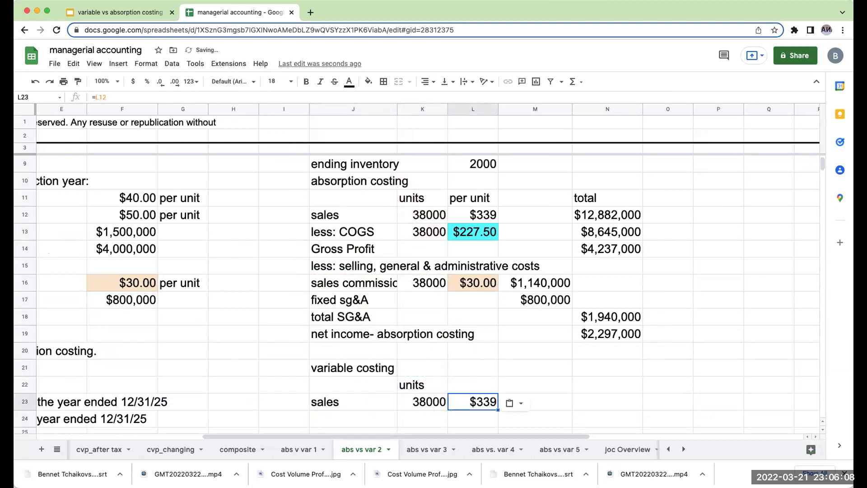
key("Up")
key("super+v")
key("Right")
key("Right")
key("ctrl+v")
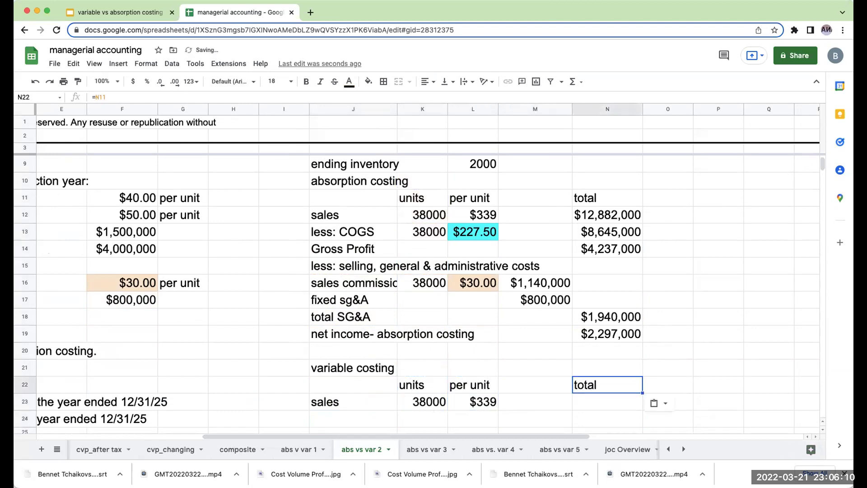
key("Down")
key("ctrl+v")
Step: Enter the label "variable costs" in J24 below sales
key("Down")
key("Left")
key("Left")
key("Left")
key("Left")
key("Left")
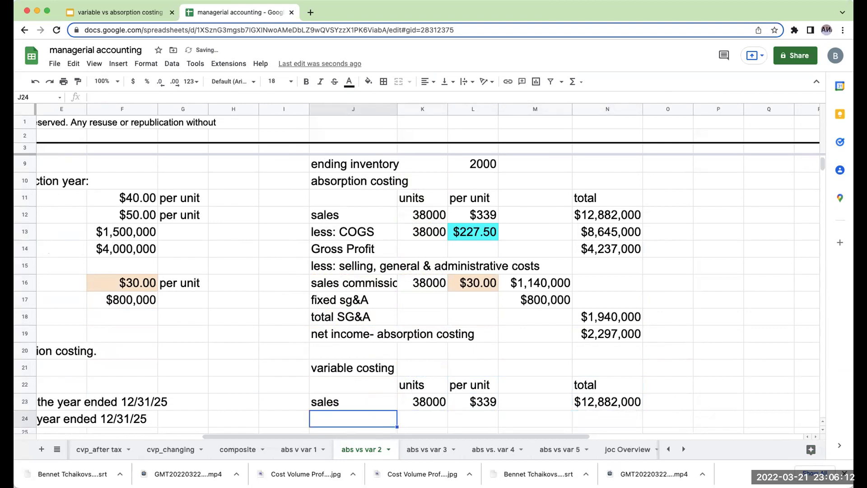
key("Right")
type("variable costs")
key("Return")
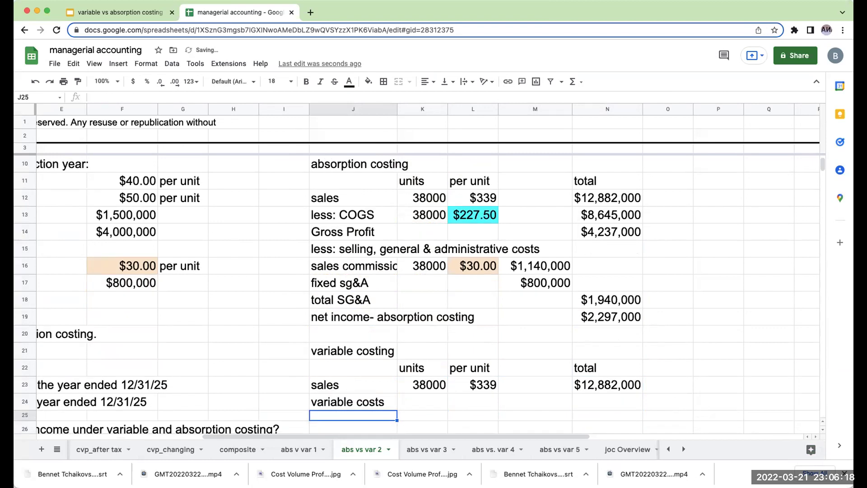
Step: Enter 38000 units in K25 for the first variable cost line
key("Right")
type("38000")
key("Return")
left_click(352, 401)
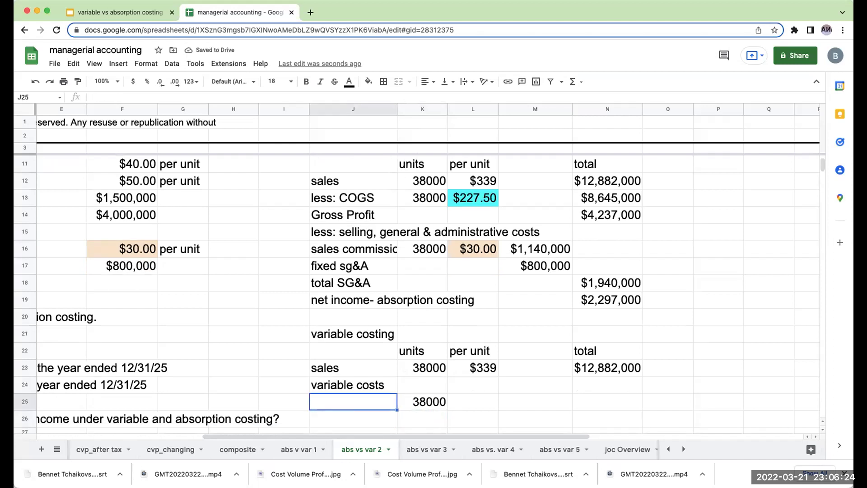
Step: Label J25 "variable cogs" and shade the per unit cell L25 light green
type("variable cogs")
key("Return")
key("Up")
key("Right")
key("Right")
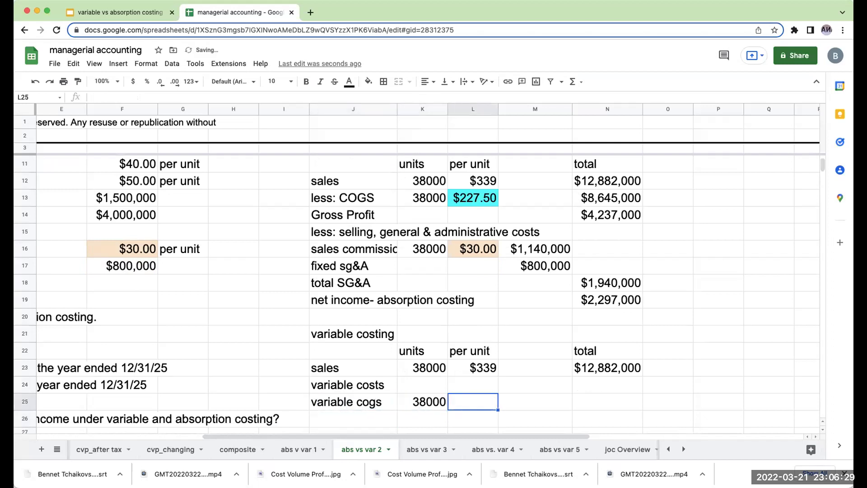
left_click(368, 81)
left_click(416, 186)
Step: Shade the variable costing cost per unit in E35 with the same light green
scroll(180, 357, "down", 4)
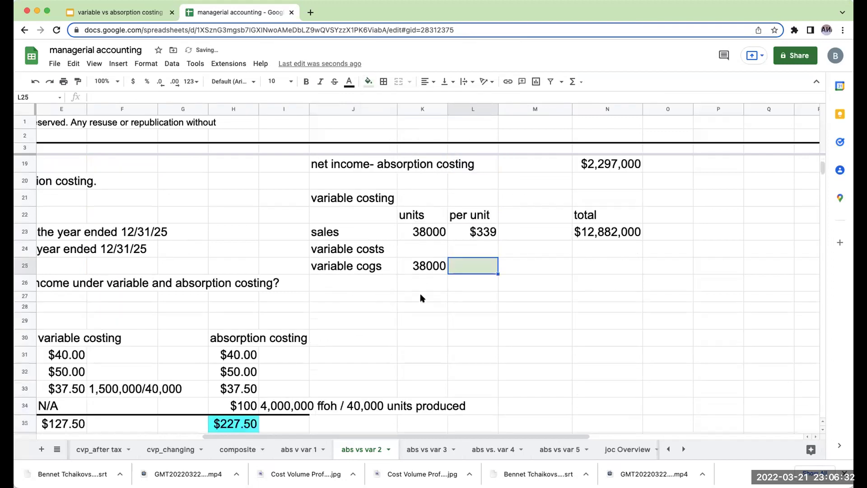
left_click(74, 373)
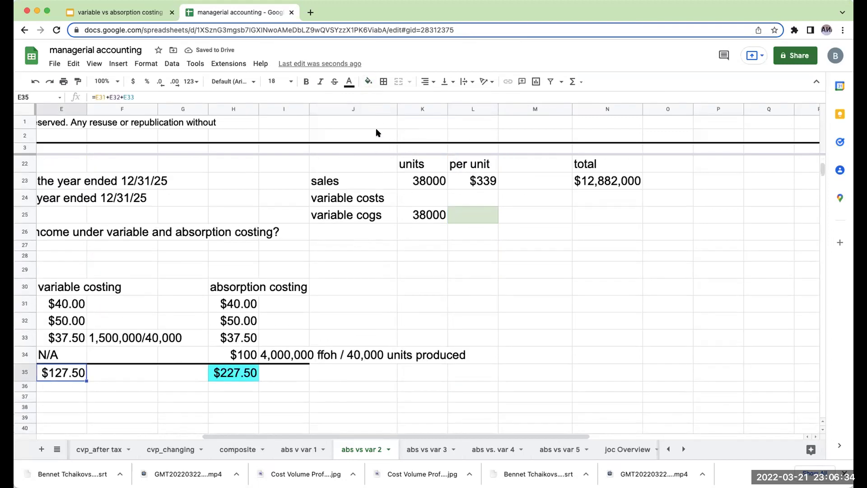
left_click(366, 81)
left_click(415, 188)
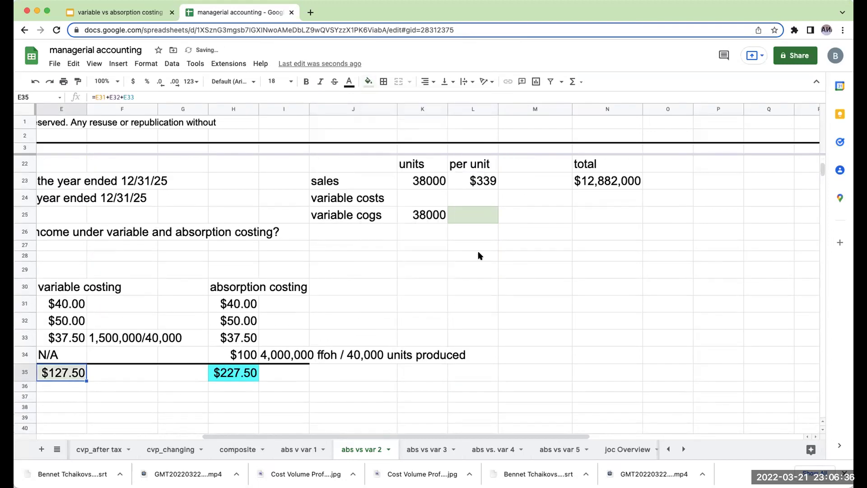
Step: Link L25 to the variable costing unit cost in E35 and set the font size of J24:O36 to 18
left_click(474, 218)
type("=")
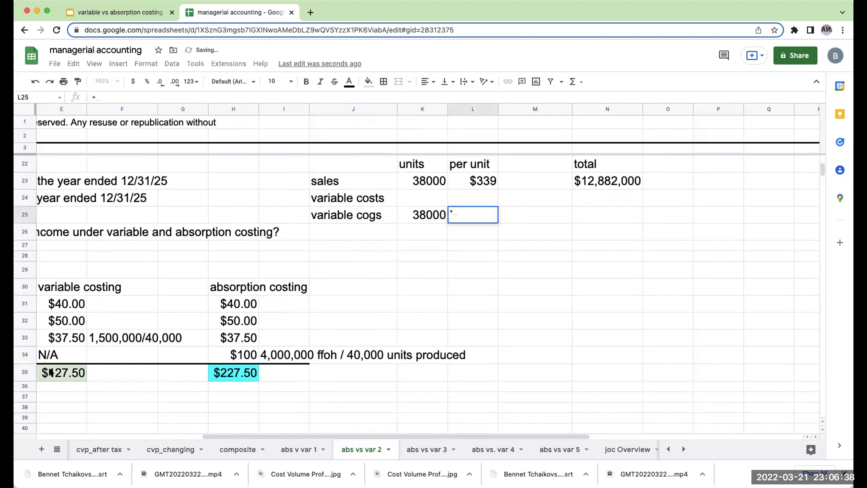
left_click(53, 371)
key("Return")
left_click_drag(330, 202, 688, 388)
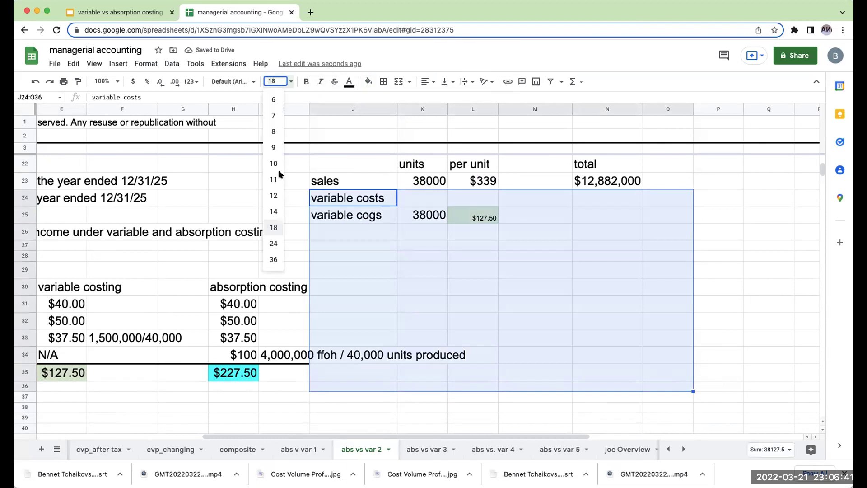
left_click(274, 227)
Step: Calculate the variable cogs amount in M25 as =K25*L25, shown without decimals
left_click(526, 215)
type("=K25*L25")
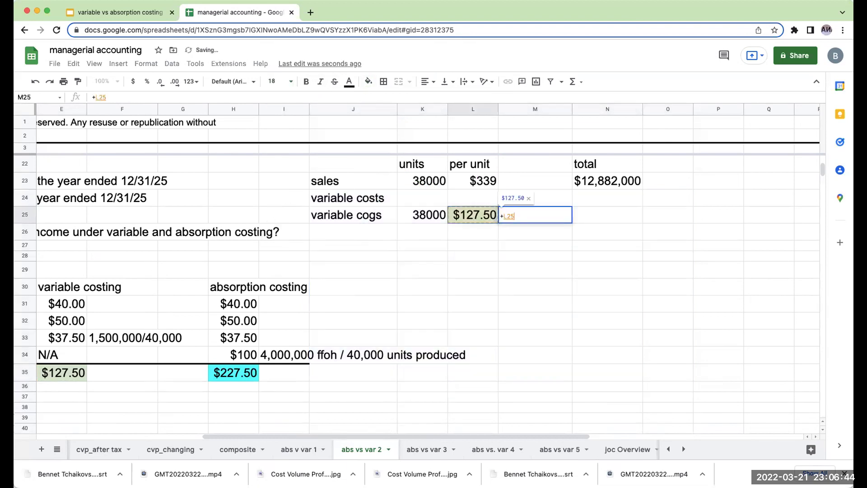
key("Return")
left_click(534, 215)
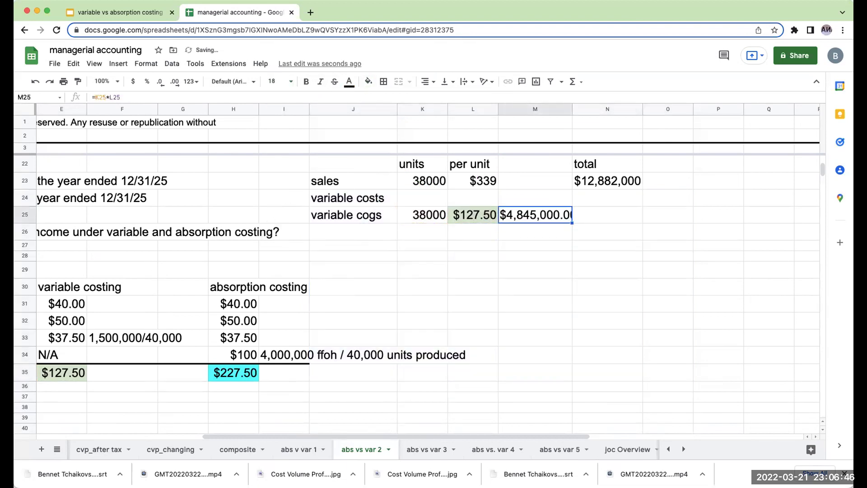
double_click(161, 81)
Step: Link J26 to the sales commission label in J16 of the absorption costing statement
left_click(361, 234)
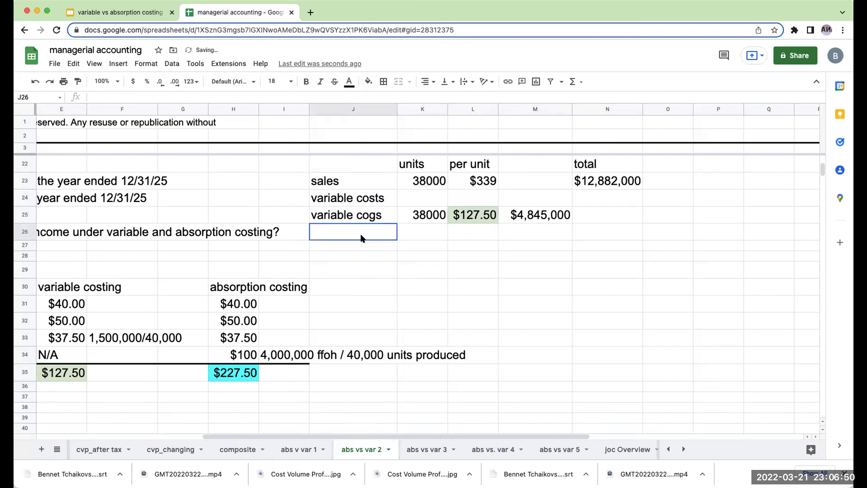
type("+")
key("Up")
key("Up")
key("Up")
key("Up")
key("Up")
key("Up")
key("Up")
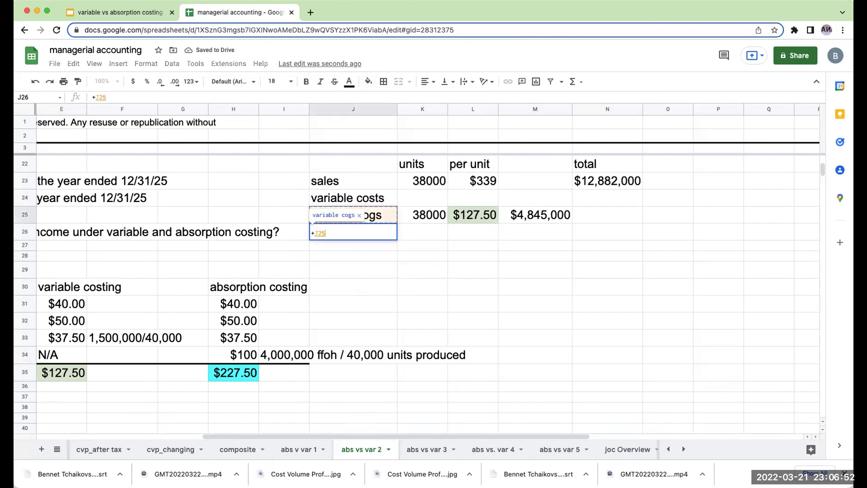
key("Up")
key("Up")
key("Up")
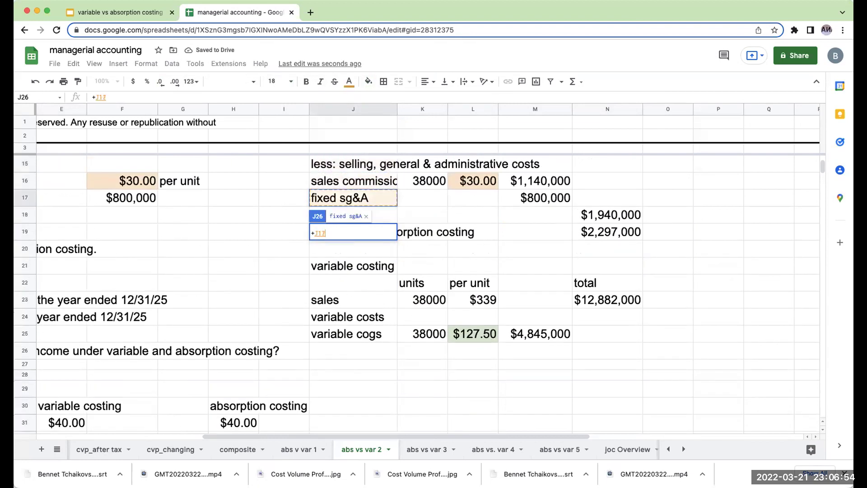
key("Return")
Step: Link the sales commission units in K26 to the units in K25
key("Up")
key("Right")
type("+")
key("Up")
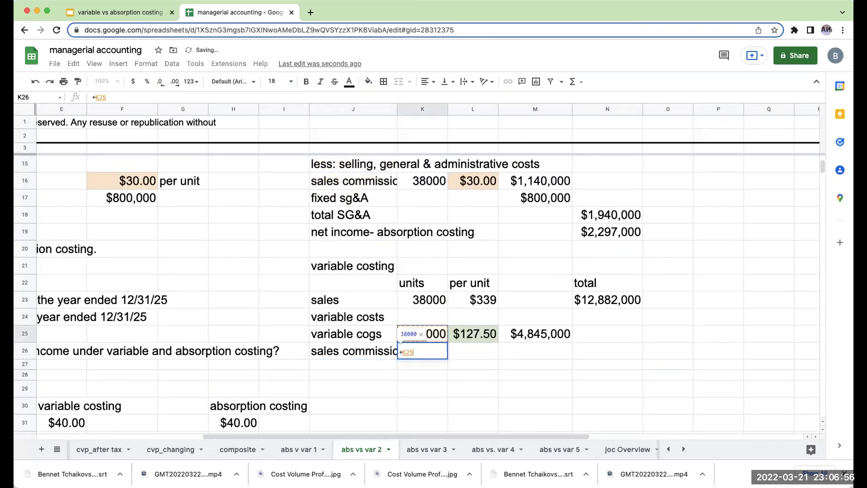
key("Tab")
Step: Link L26 to the per unit sales commission in L16 and shade it the same light orange
type("+")
key("Up")
key("Up")
key("Up")
key("Up")
key("Up")
key("Up")
key("Up")
key("Up")
key("Up")
key("Up")
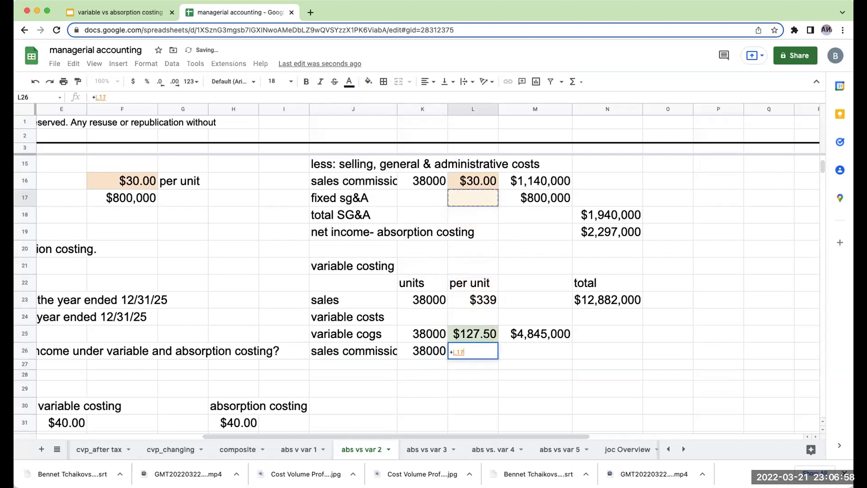
key("Return")
key("Up")
left_click(368, 80)
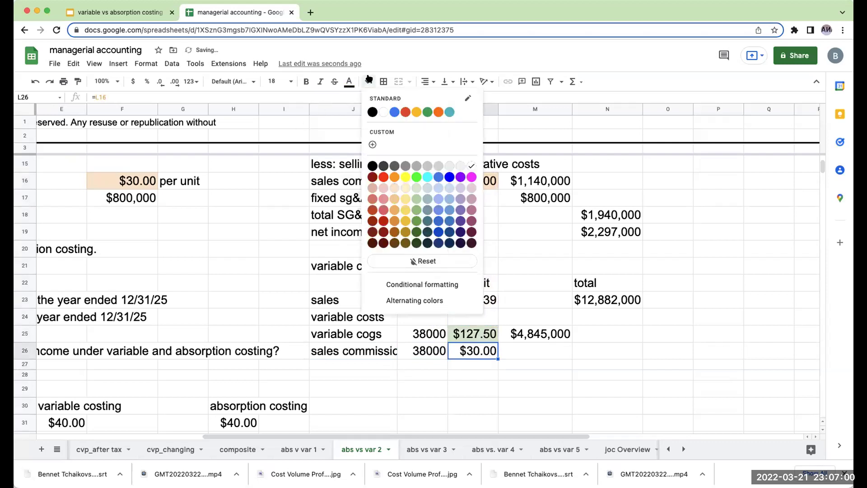
left_click(395, 186)
Step: Calculate the sales commission amount in M26 as =K26*L26, shown without decimals
left_click(556, 350)
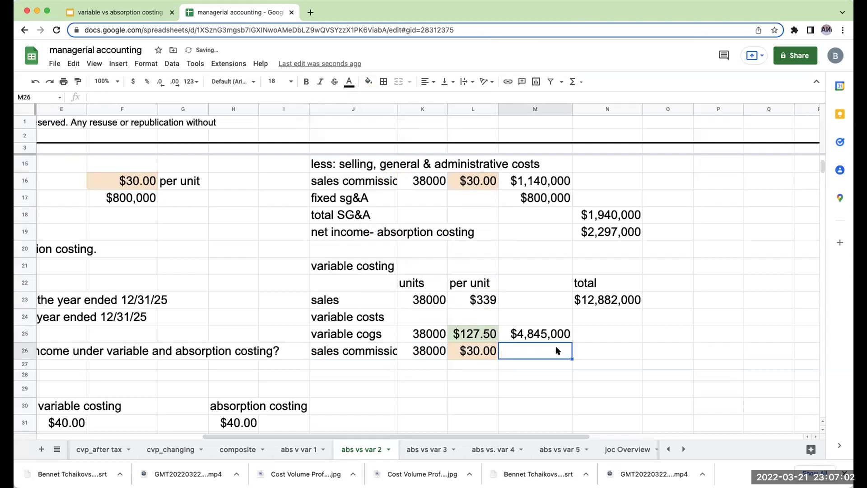
type("=")
key("Left")
key("Left")
type("*")
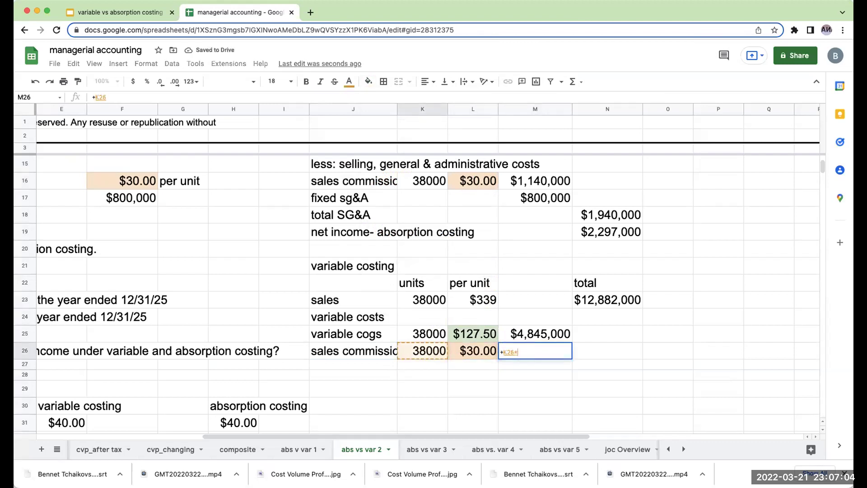
key("Left")
key("Return")
key("Up")
key("Left")
left_click(535, 350)
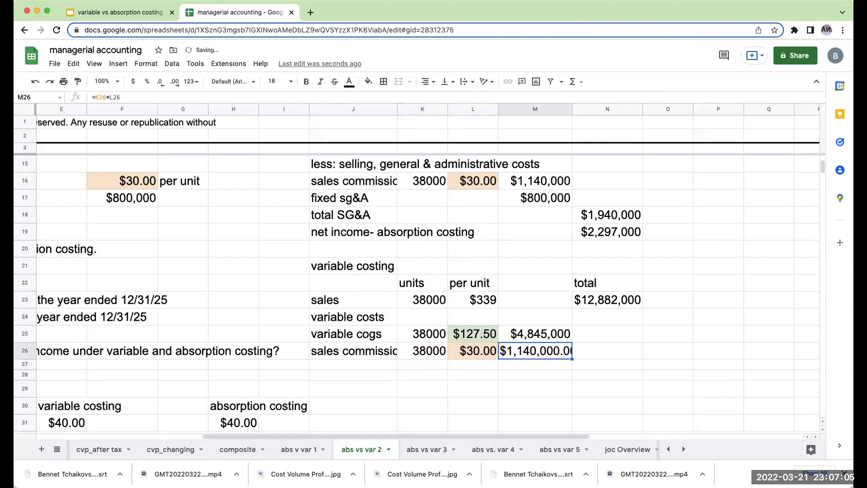
left_click(160, 82)
left_click(159, 81)
Step: Enter the label "total variable costs" in J27
left_click(327, 365)
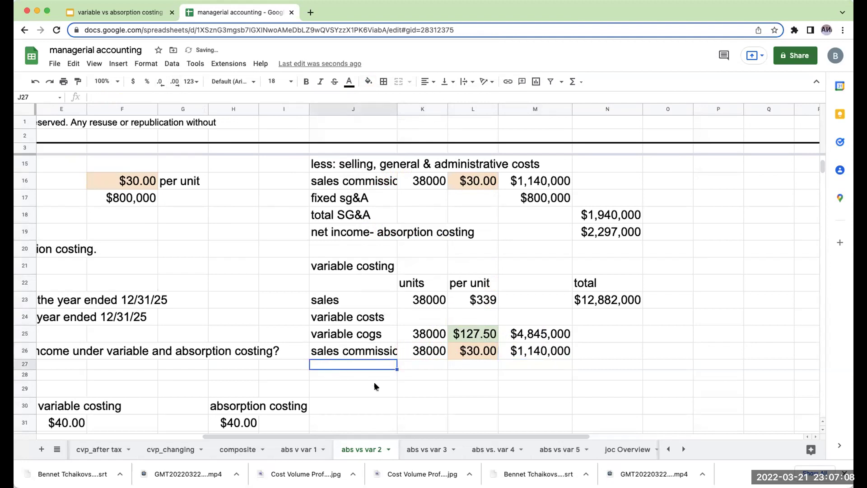
type("total variable costs")
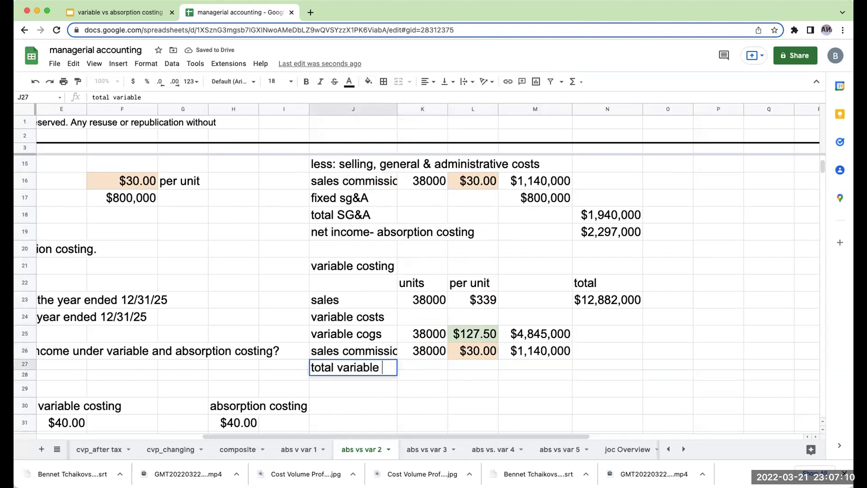
key("Return")
Step: Calculate total variable costs in N27 by adding M25 and M26
key("Up")
key("Right")
key("Right")
key("Right")
key("Right")
type("+")
key("Left")
key("Up")
key("Up")
type("+")
key("Left")
key("Up")
key("Return")
Step: Enter the label "contribution margin" in J28
key("Left")
key("Left")
key("Left")
key("Left")
key("Left")
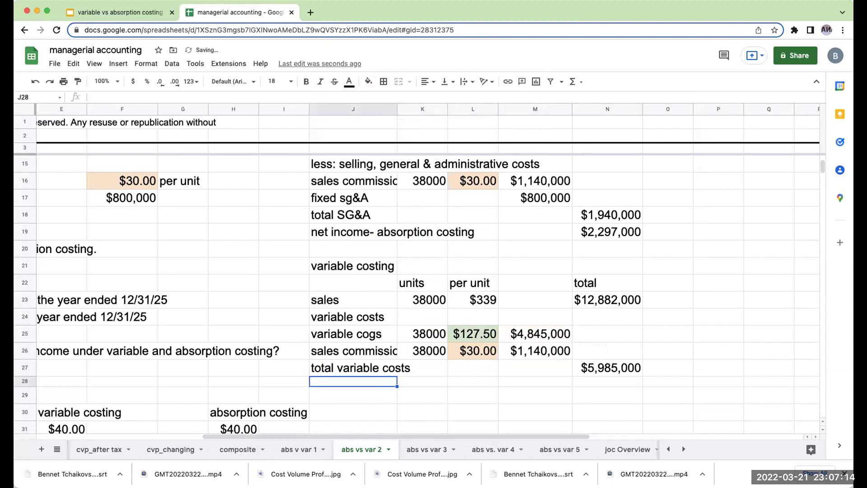
key("Right")
type("n")
type("contribution mar")
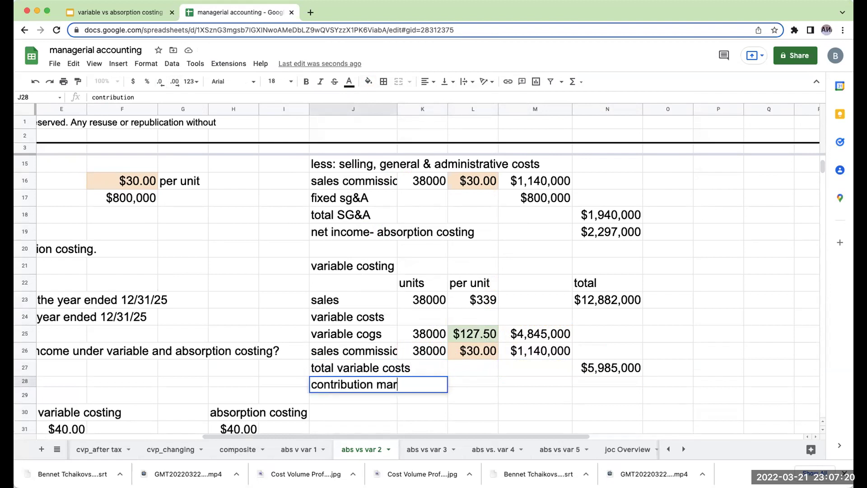
type("gin")
key("Return")
Step: Calculate the contribution margin in N28 as sales in N23 minus total variable costs in N27
key("Up")
key("Right")
key("Right")
key("Right")
key("Right")
type("+")
key("Up")
key("Up")
key("Up")
key("Up")
key("Up")
type("-")
key("Up")
key("Return")
Step: Enter the heading "less: fixed costs" in J29 and the label "ffoh" in J30
key("Up")
key("Left")
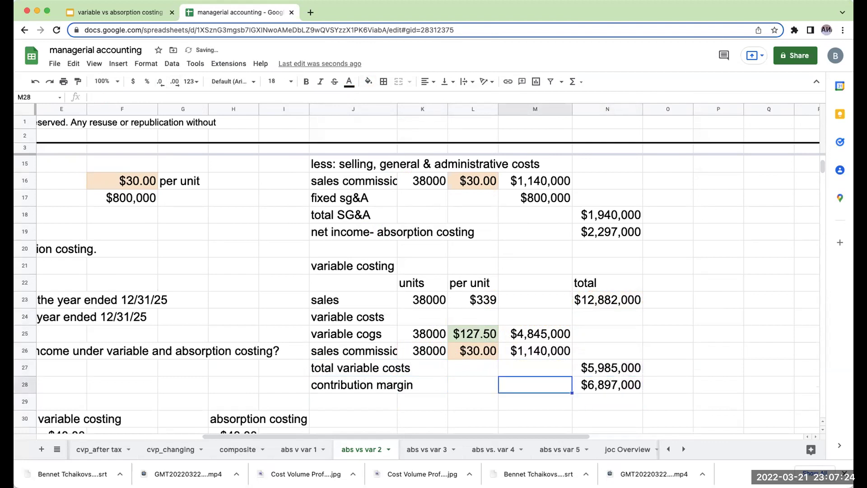
key("Down")
key("Left")
key("Left")
key("Left")
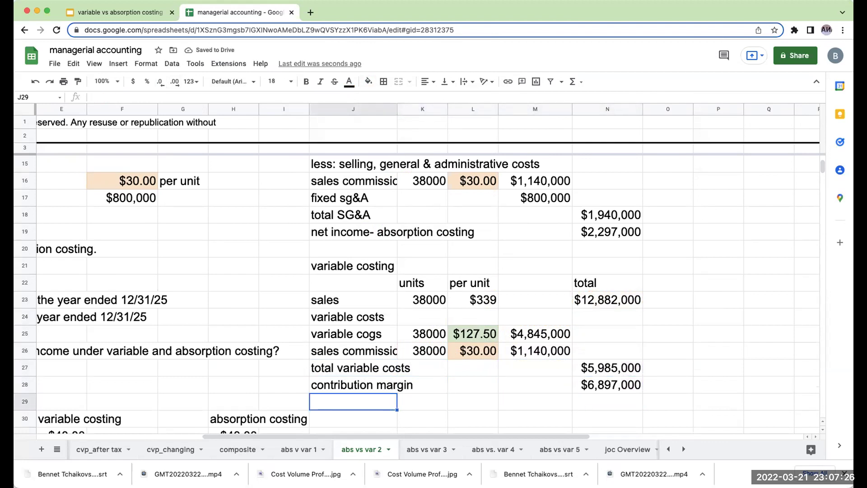
type("less: fixed co")
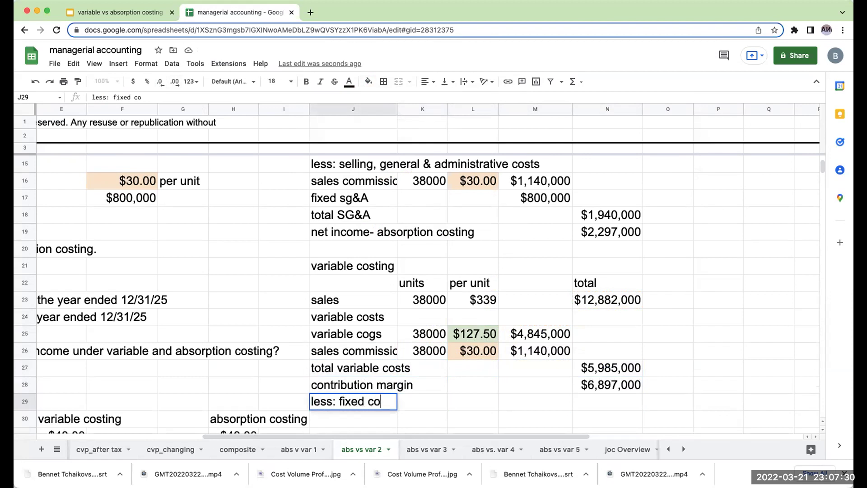
key("Return")
type("ffoh")
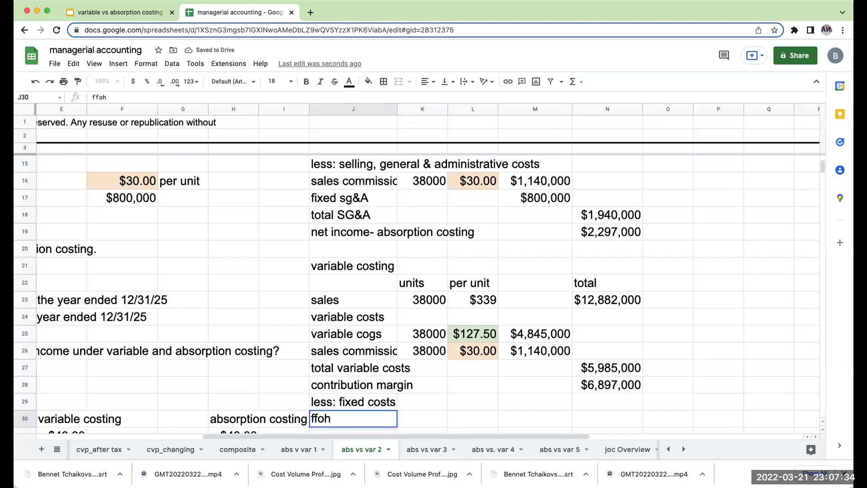
key("Return")
Step: Link the ffoh amount in M30 to the fixed factory overhead figure in F14
key("Up")
key("Right")
key("Right")
key("Right")
type("+")
key("Left")
key("Left")
key("Up")
key("Up")
key("Up")
key("Up")
key("Up")
key("Up")
key("Up")
key("Up")
key("Up")
key("Up")
key("Up")
key("Up")
key("Up")
key("Up")
key("Up")
key("Up")
key("Left")
key("Left")
key("Left")
key("Left")
key("Left")
key("Return")
Step: Enter the label "fixed sg&A" in J31 below ffoh
key("Left")
key("Left")
key("Left")
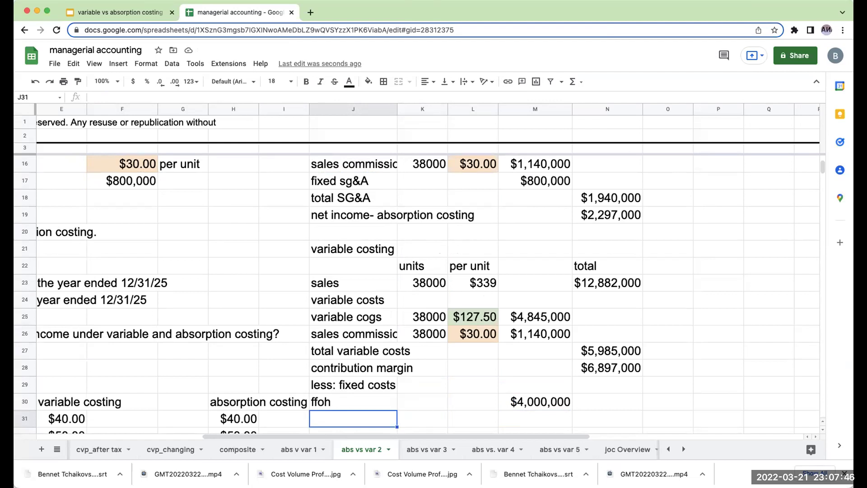
type("fixed s")
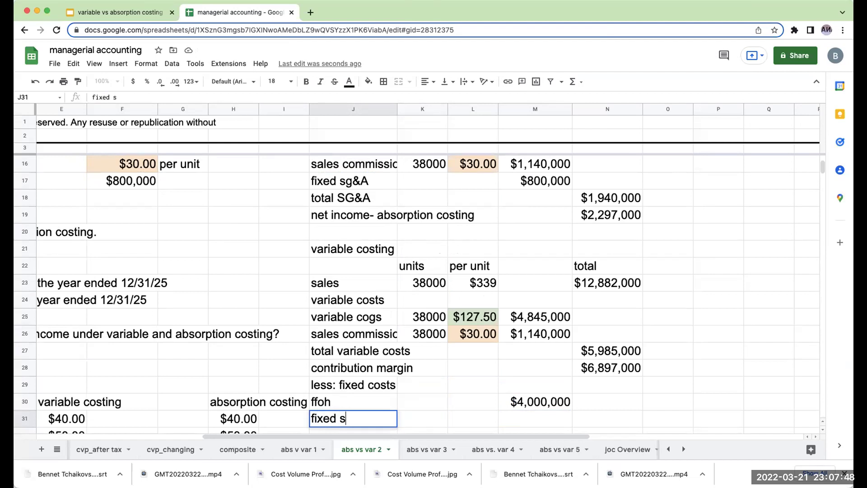
key("Return")
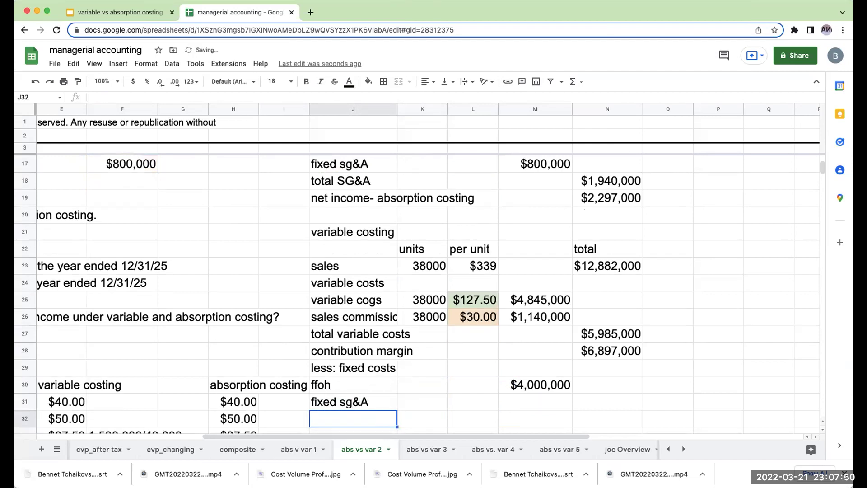
Step: Link the fixed sg&A amount in M31 to M17 in the absorption costing statement
key("Up")
key("Right")
key("Right")
key("Right")
type("+")
key("Up")
key("Up")
key("Up")
key("Up")
key("Up")
key("Up")
key("Up")
key("Up")
key("Up")
key("Up")
key("Up")
key("Up")
key("Up")
key("Up")
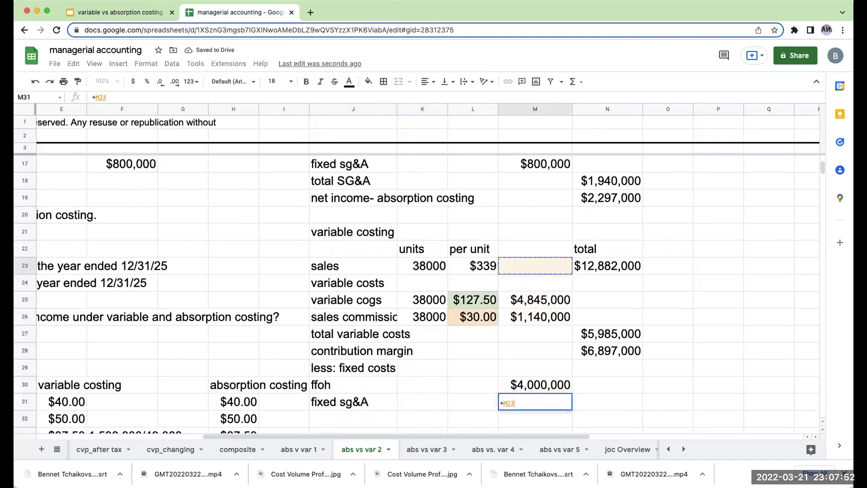
key("Return")
Step: Enter the label "total fixed costs" in J32
key("Left")
key("Left")
key("Left")
type("total ")
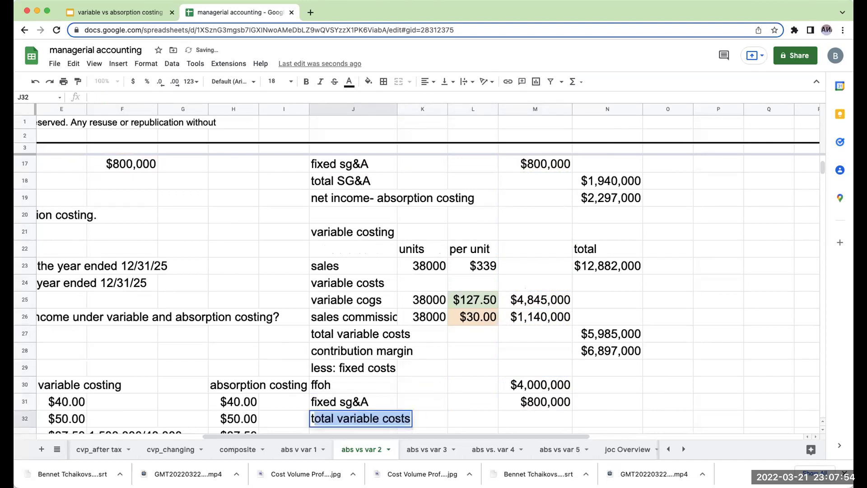
type("fixed costs")
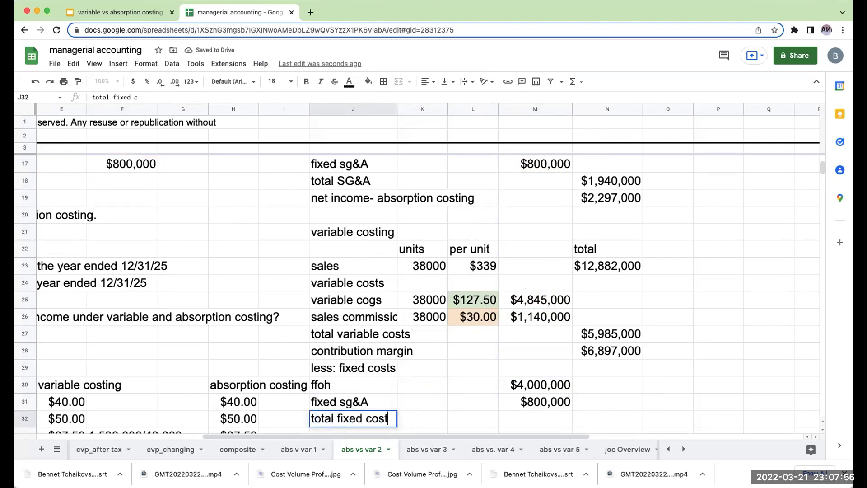
key("Return")
Step: Calculate total fixed costs in N32 as +M30+M31
key("Up")
key("Right")
key("Right")
key("Right")
key("Right")
type("+M30+M31")
key("Return")
Step: Enter the label "net income- variable costing" in J33 and select its total cell N33
key("Left")
key("Left")
key("Left")
key("Left")
type("net income- variable costing")
key("Right")
key("Right")
key("Right")
key("Right")
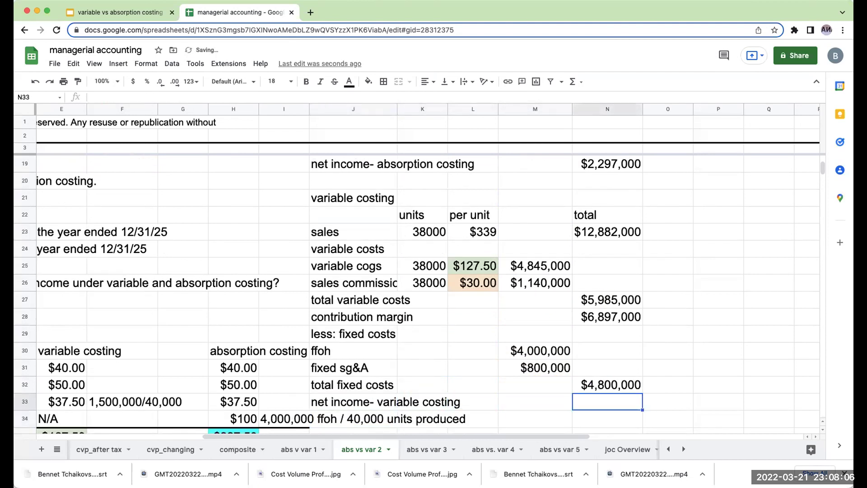
Step: Calculate the variable costing net income in N33 as the contribution margin in N28 minus the total fixed costs in N32
type("+")
key("Up")
key("Up")
key("Up")
key("Up")
key("Up")
type("-")
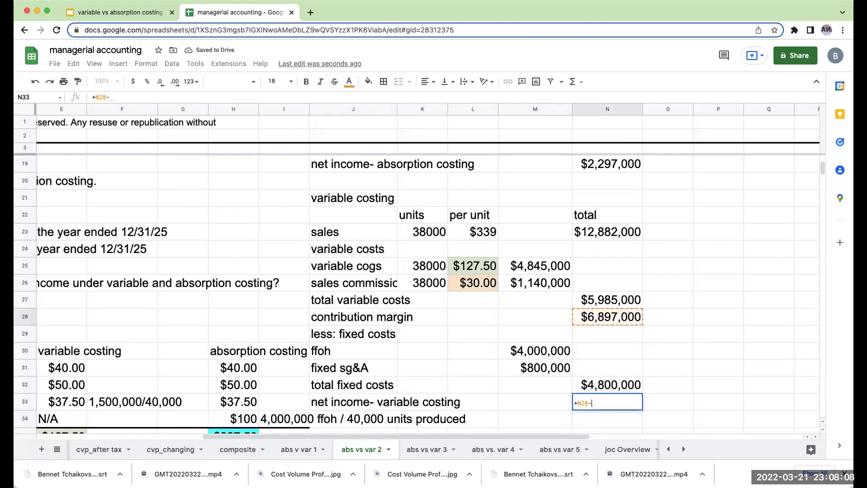
key("Up")
key("Return")
key("Up")
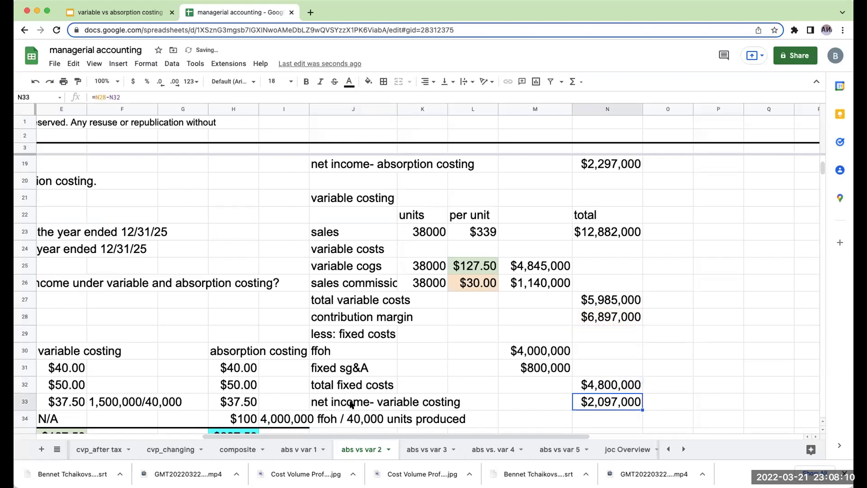
Step: Add a top border across the net income- variable costing row, J33:N33
left_click_drag(340, 401, 585, 402)
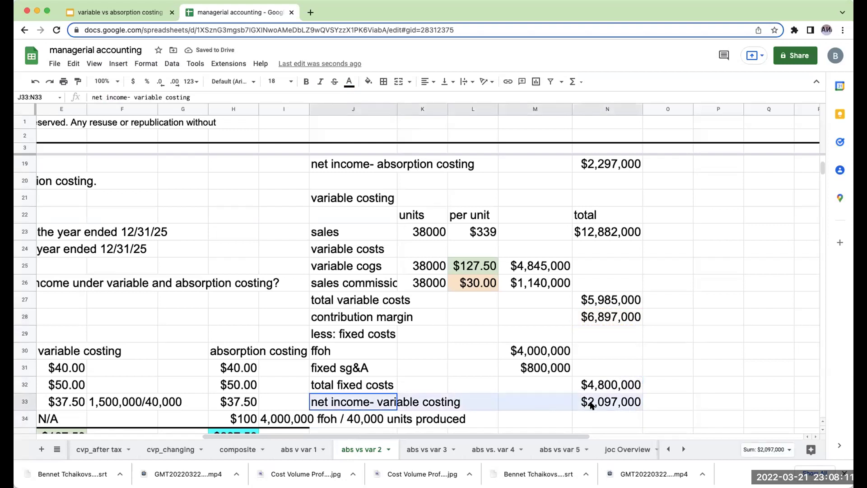
left_click(384, 81)
left_click(401, 116)
left_click(742, 310)
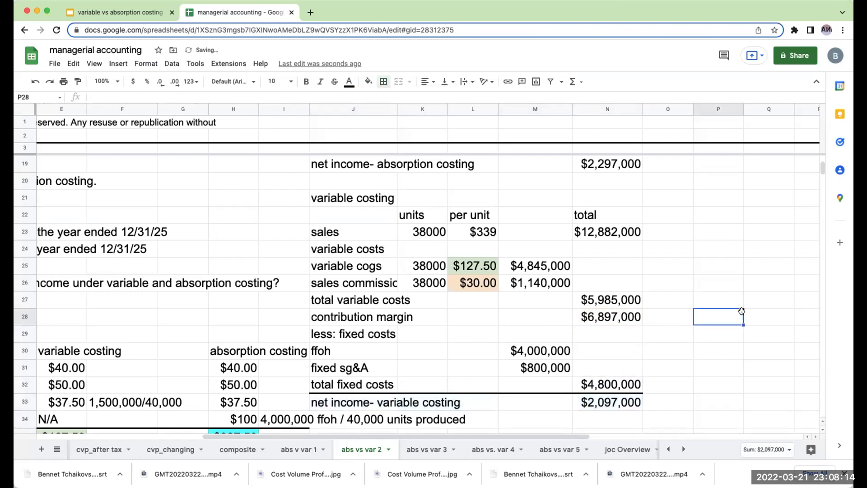
Step: Link P23 to the "net income- absorption costing" label in J19
key("Up")
key("Right")
key("Right")
key("Up")
key("Left")
key("Up")
key("Up")
key("Left")
key("Up")
type("+")
key("Left")
key("Left")
key("Left")
key("Left")
key("Left")
key("Left")
key("Up")
key("Up")
key("Up")
key("Up")
key("Return")
key("Up")
Step: Link S23 to the absorption costing net income amount in N19
key("Right")
key("Right")
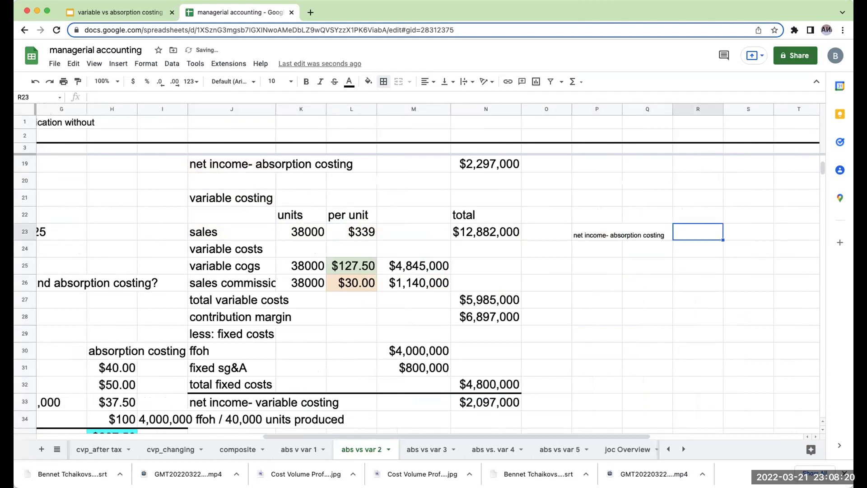
key("Right")
type("+")
key("Left")
key("Left")
key("Left")
key("Left")
key("Up")
key("Left")
key("Up")
key("Up")
key("Up")
key("Return")
Step: Link P24 to the "net income- variable costing" label in J33
key("Left")
key("Left")
key("Left")
type("+")
key("Left")
key("Down")
key("Down")
key("Down")
key("Down")
key("Down")
key("Down")
key("Down")
key("Down")
key("Down")
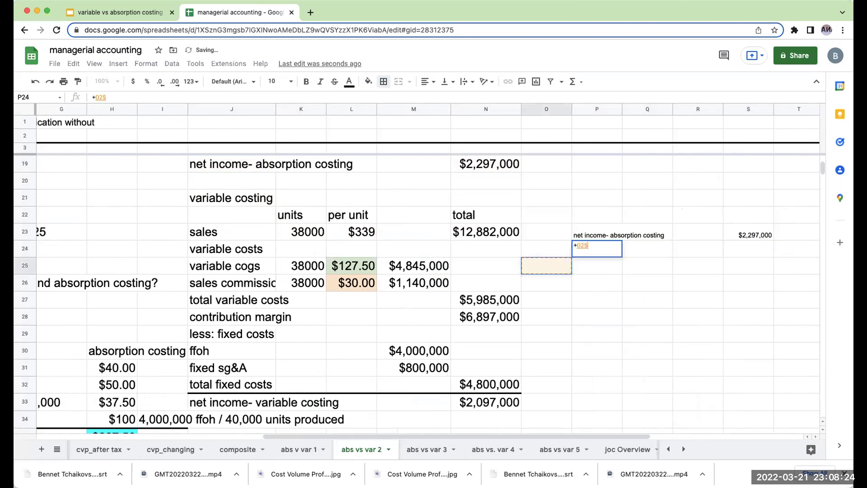
key("Left")
key("Left")
key("Left")
key("Left")
key("Left")
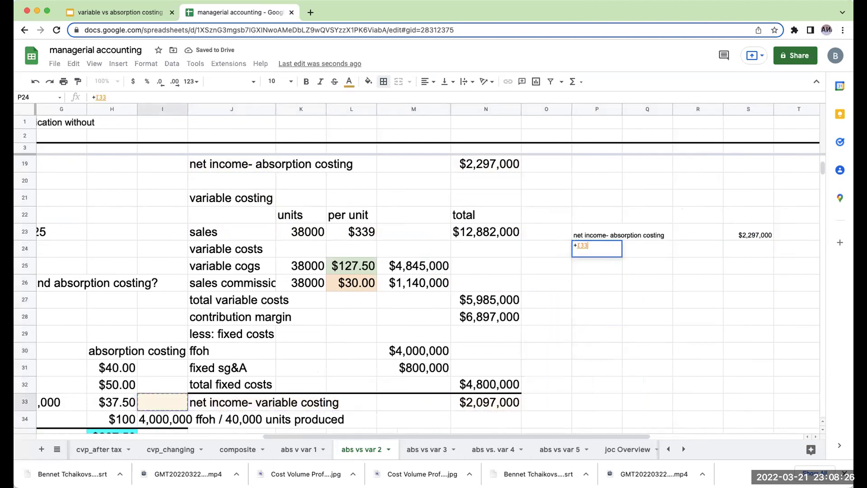
key("Tab")
Step: Link S24 to the variable costing net income amount in N33
key("Right")
key("Right")
type("+")
key("Left")
key("Left")
key("Down")
key("Down")
key("Down")
key("Down")
key("Down")
key("Down")
key("Down")
key("Down")
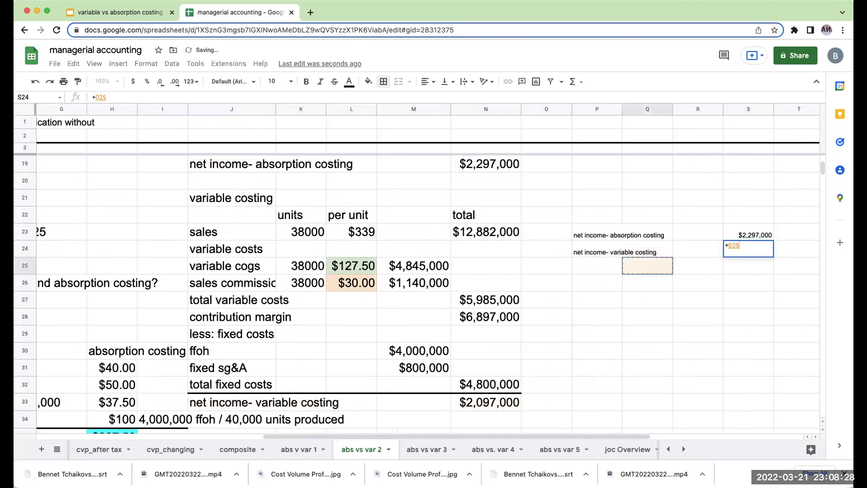
key("Left")
key("Left")
key("Left")
key("Down")
key("Return")
key("Up")
Step: Set the font size of the net income comparison range P21:S28 to 14
left_click_drag(601, 198, 763, 318)
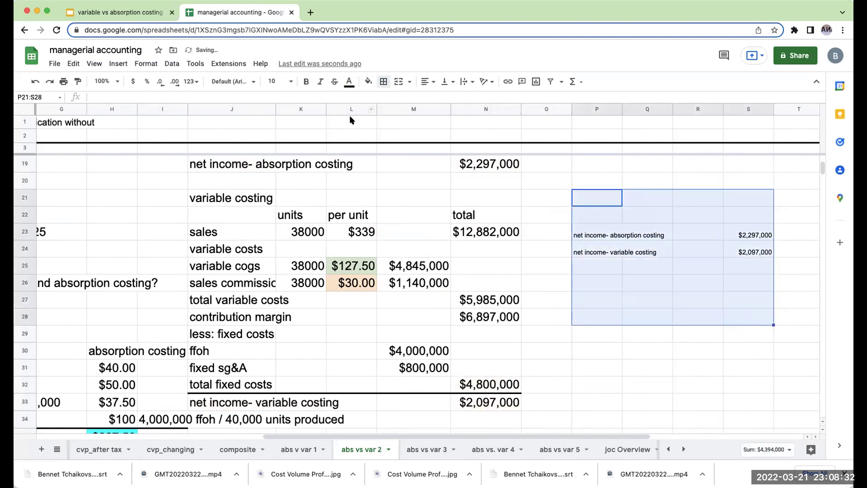
left_click(275, 81)
left_click(274, 212)
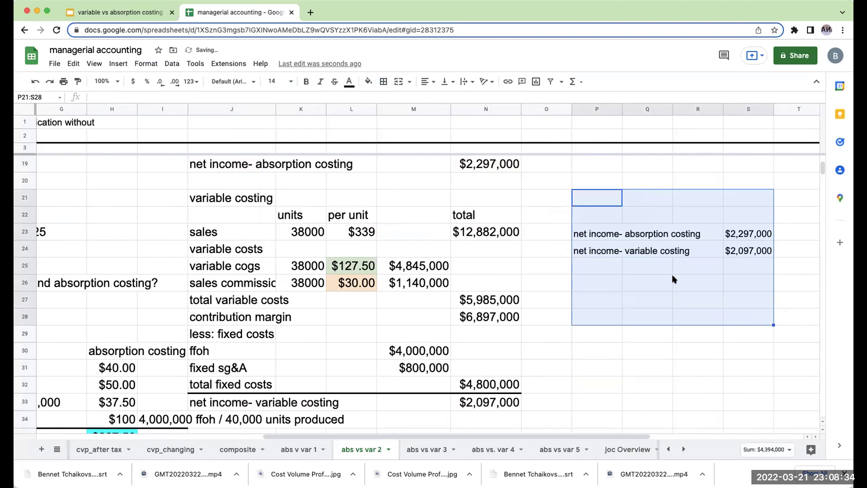
Step: Calculate the difference between the two net incomes in S25 as +S23-S24
left_click(738, 265)
type("=S23-S24")
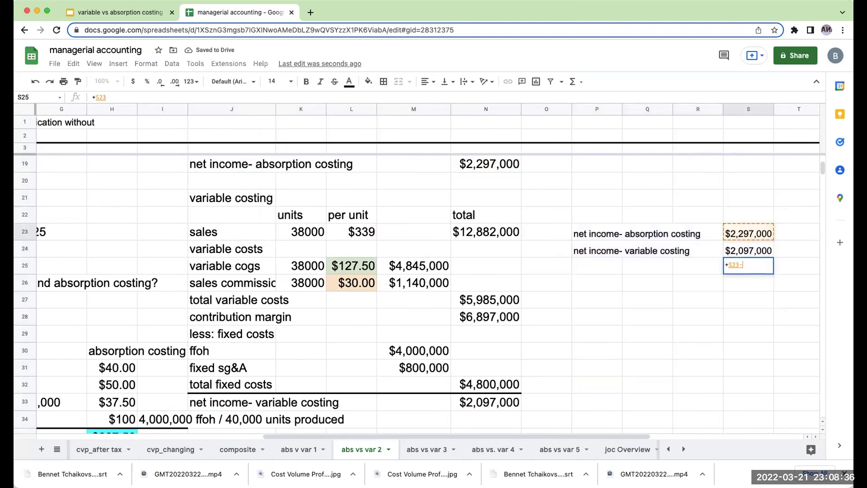
key("Return")
key("Up")
key("Left")
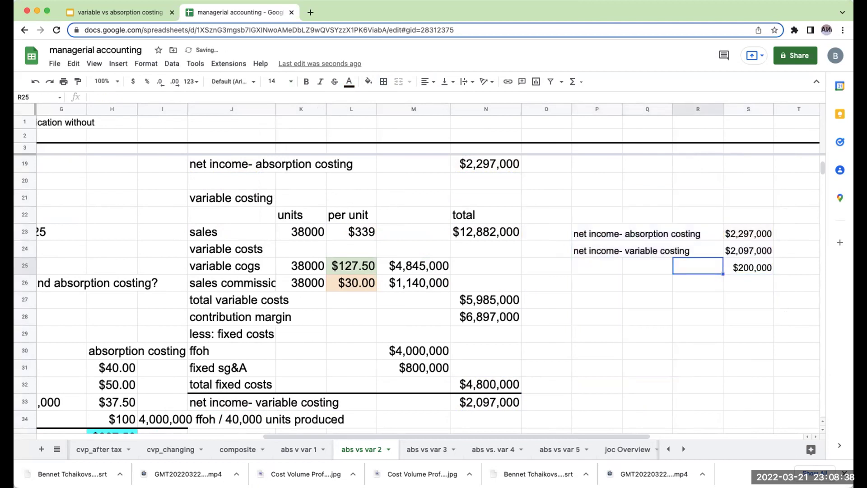
Step: Examine both net income totals, the ffoh amount, the absorption ffoh cost per unit and the ending inventory units to explain the income difference
left_click(481, 168)
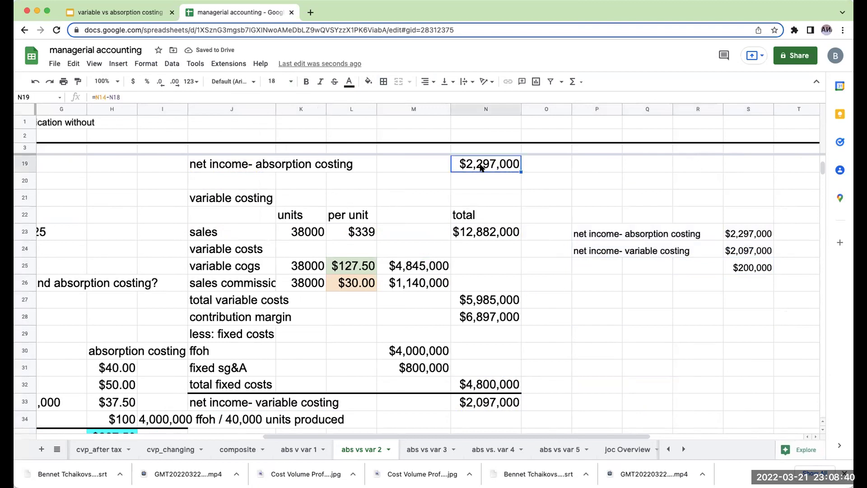
left_click(490, 399)
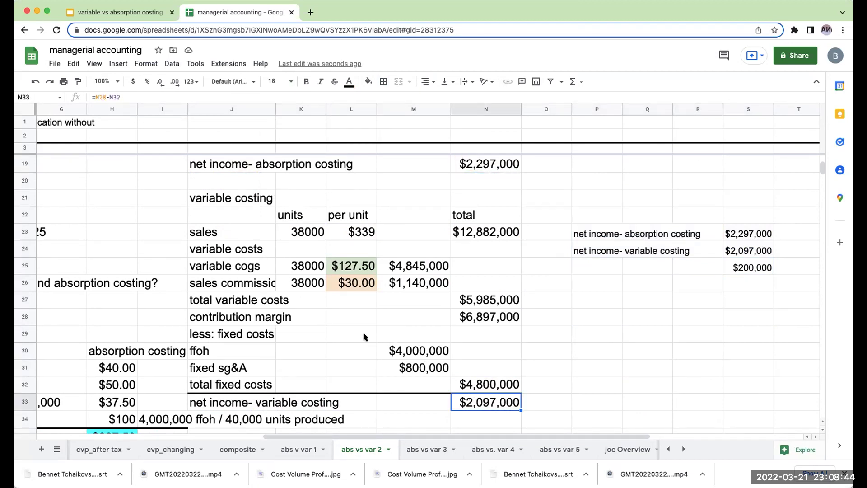
scroll(322, 339, "up", 1)
left_click_drag(193, 368, 380, 367)
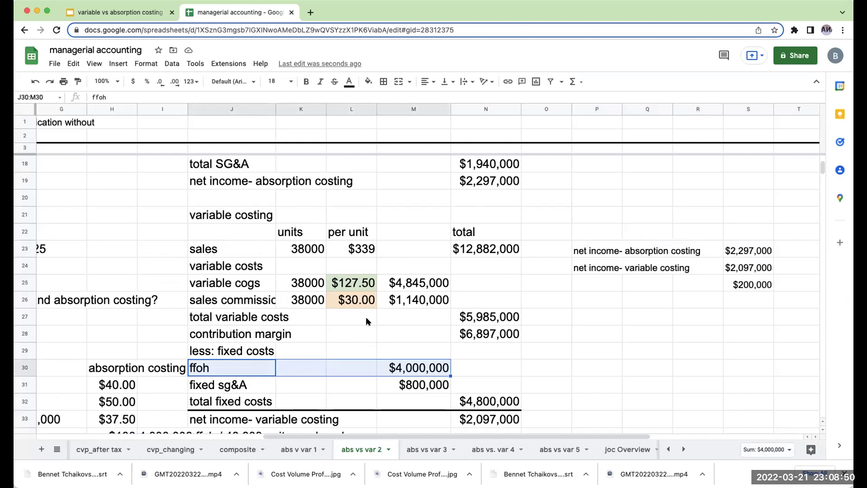
left_click(416, 366)
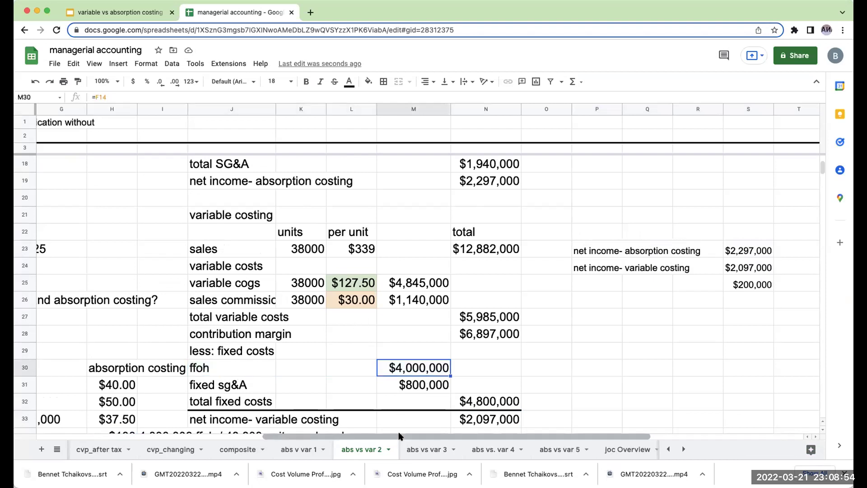
scroll(407, 371, "left", 5)
left_click(381, 380)
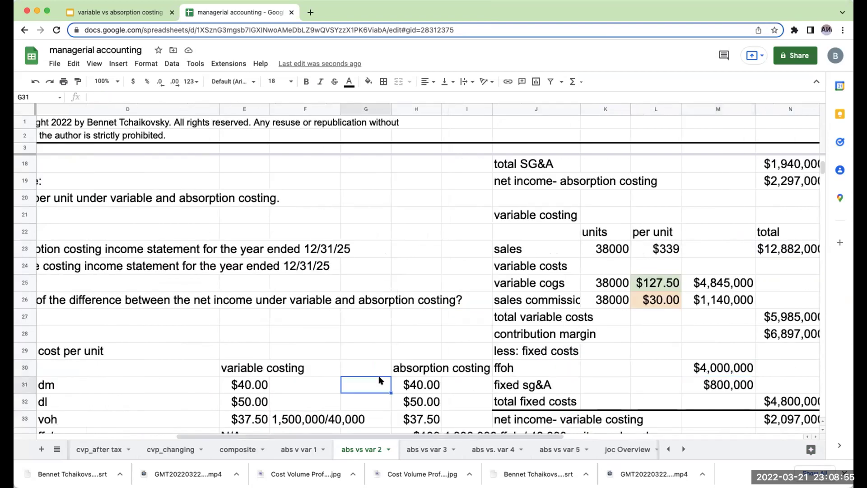
left_click(401, 369)
scroll(400, 369, "down", 2)
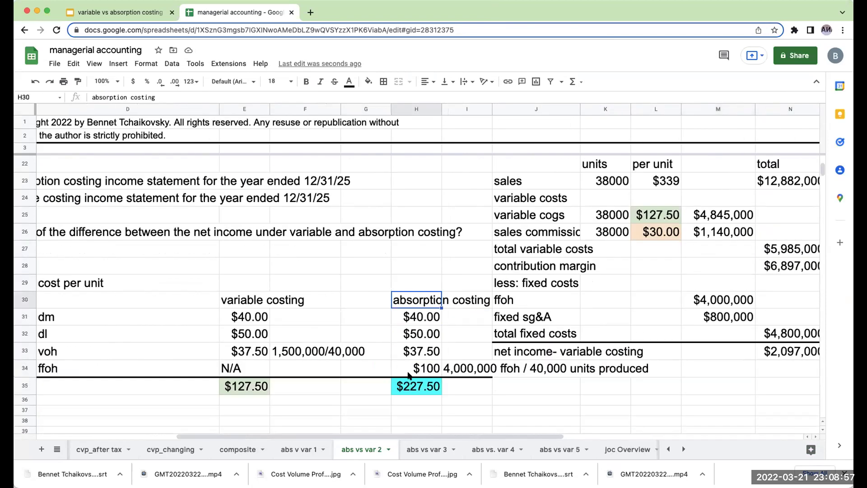
left_click(447, 372)
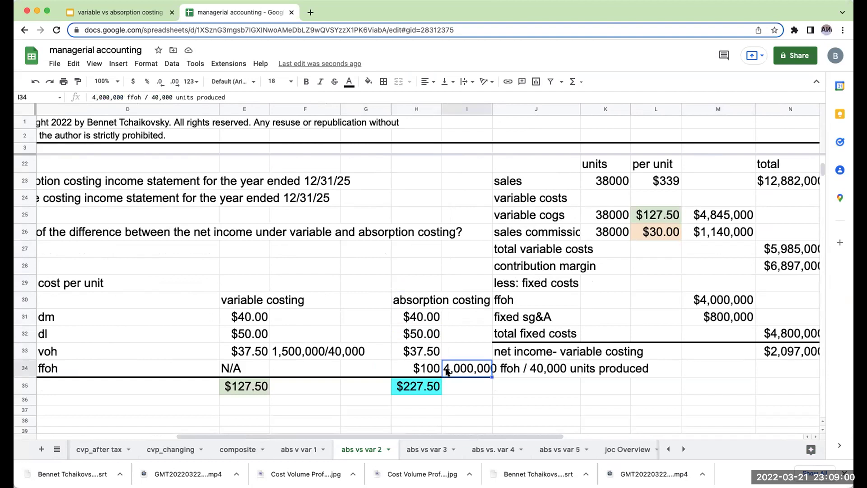
scroll(444, 368, "up", 8)
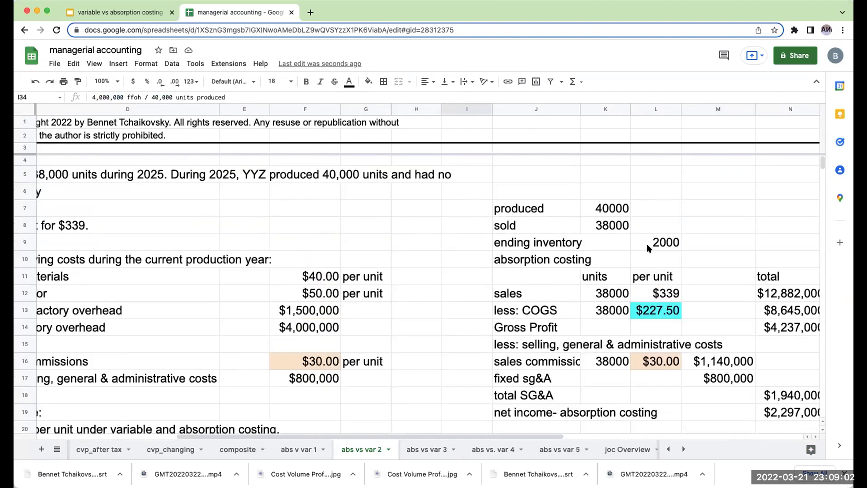
left_click(648, 248)
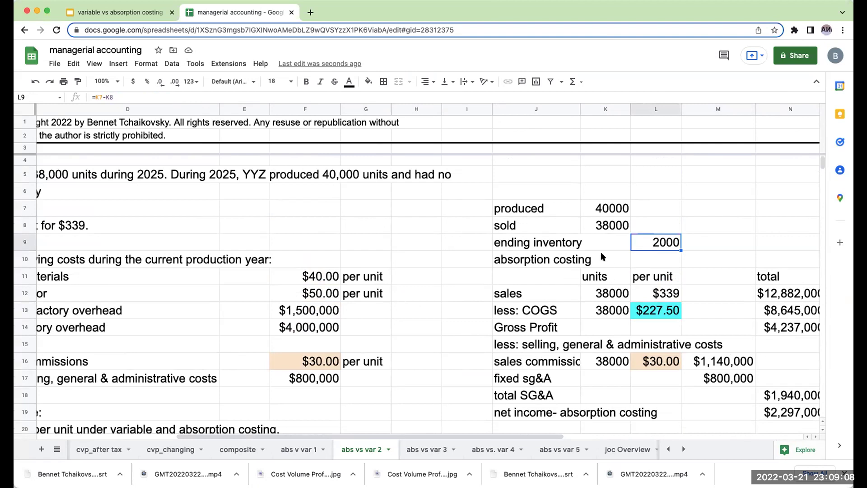
scroll(602, 257, "down", 7)
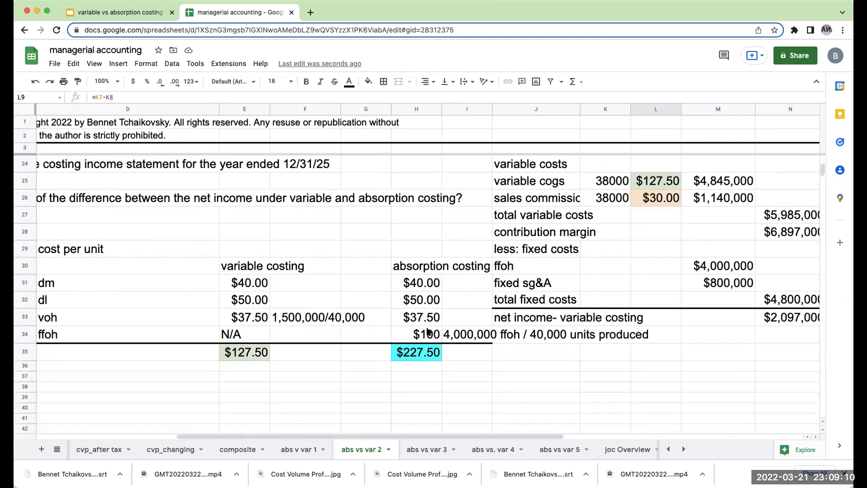
left_click(428, 333)
scroll(439, 330, "up", 7)
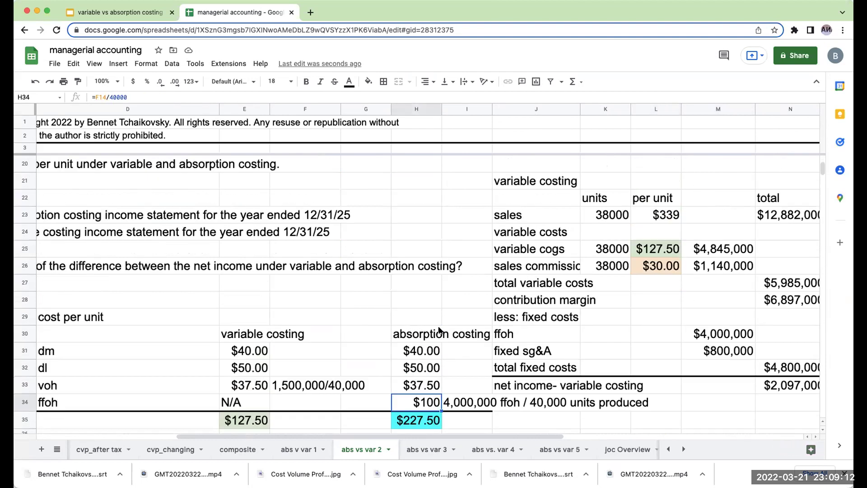
Step: Enter the label "ending inventory" in P27, below the net income comparison
left_click(697, 320)
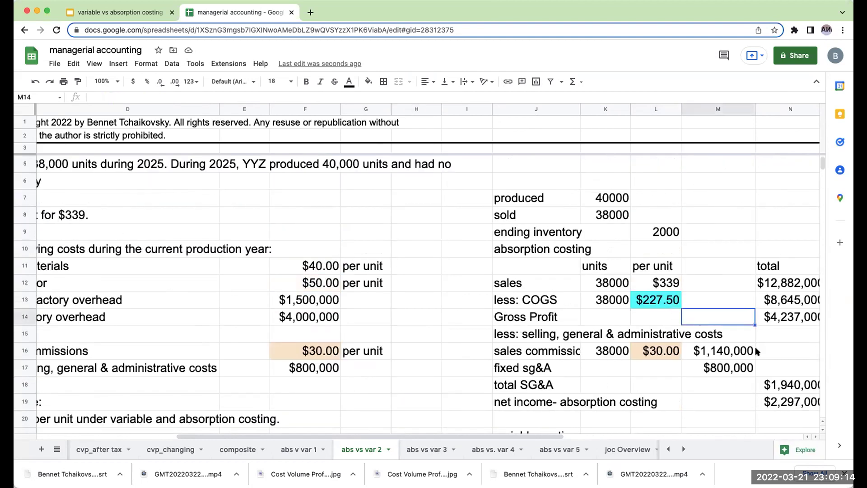
left_click(787, 317)
left_click(806, 334)
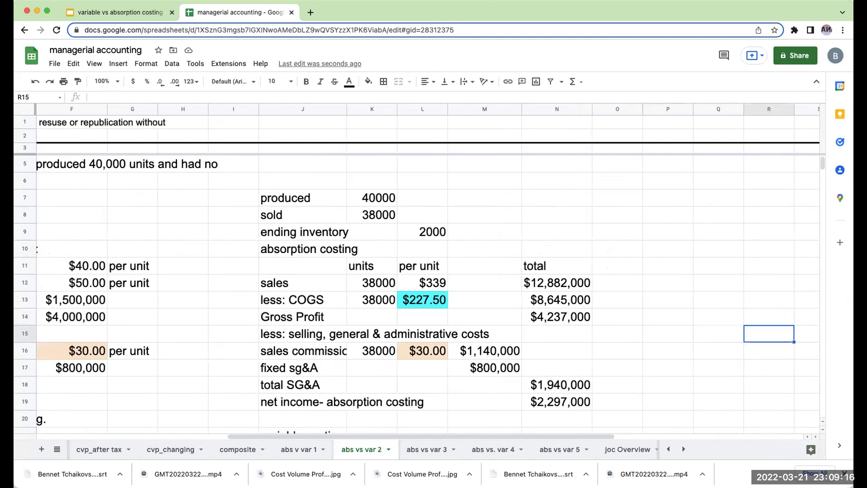
key("Down")
key("Down")
key("Down")
key("Down")
key("Down")
key("Down")
key("Down")
key("Down")
key("Down")
key("Down")
key("Down")
key("Down")
key("Left")
key("Left")
type("en ding")
key("BackSpace")
key("BackSpace")
key("BackSpace")
key("BackSpace")
key("BackSpace")
type("ding inventory")
key("Return")
key("Up")
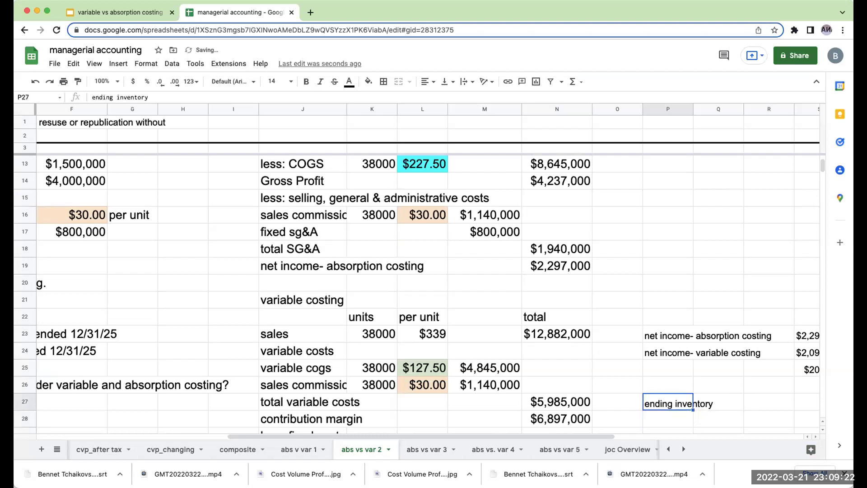
Step: Link R27 to the ending inventory units in L9
key("Right")
key("Right")
type("+")
scroll(406, 281, "up", 3)
left_click(420, 244)
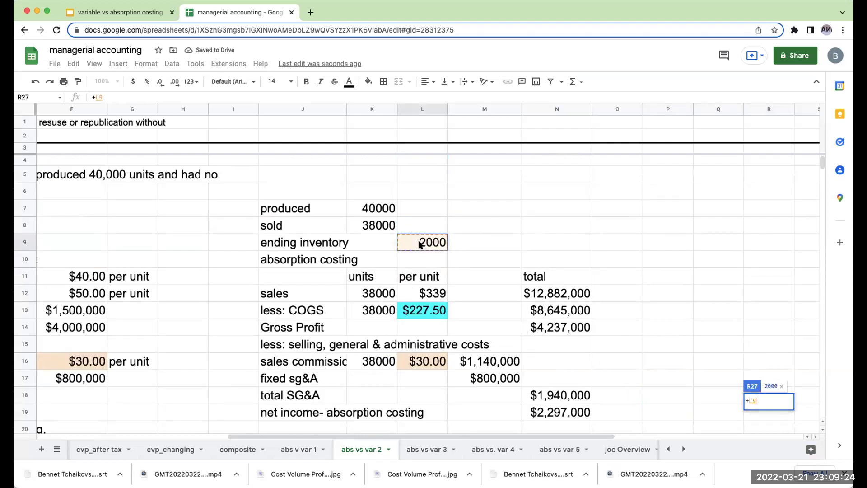
key("Return")
scroll(387, 237, "up", 4)
left_click(380, 210)
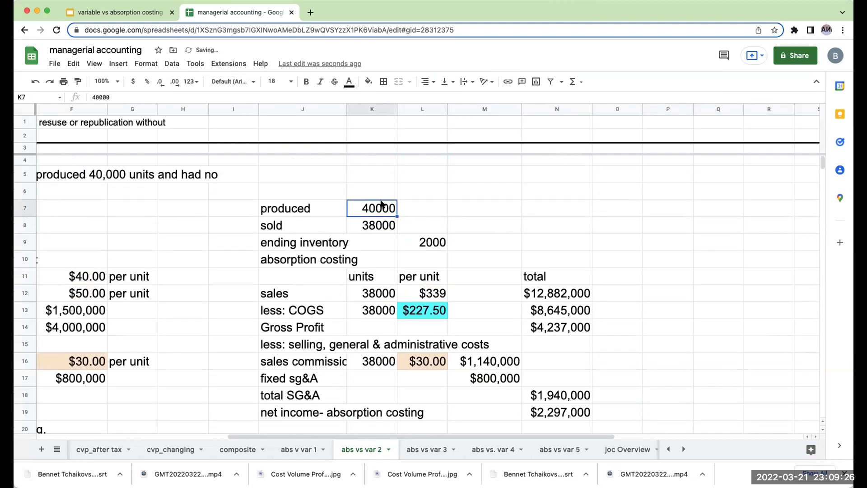
left_click(377, 293)
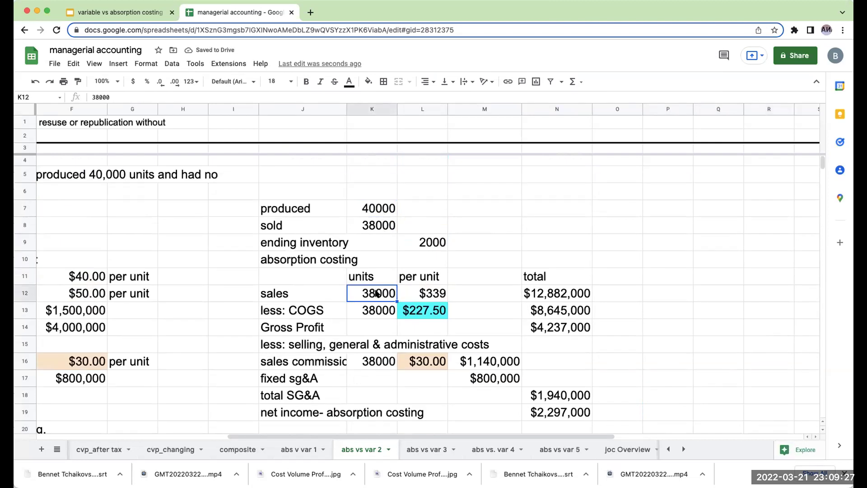
left_click(427, 245)
Step: Enter the label "ffoh/unit" in P28, under the ending inventory label
scroll(650, 307, "down", 5)
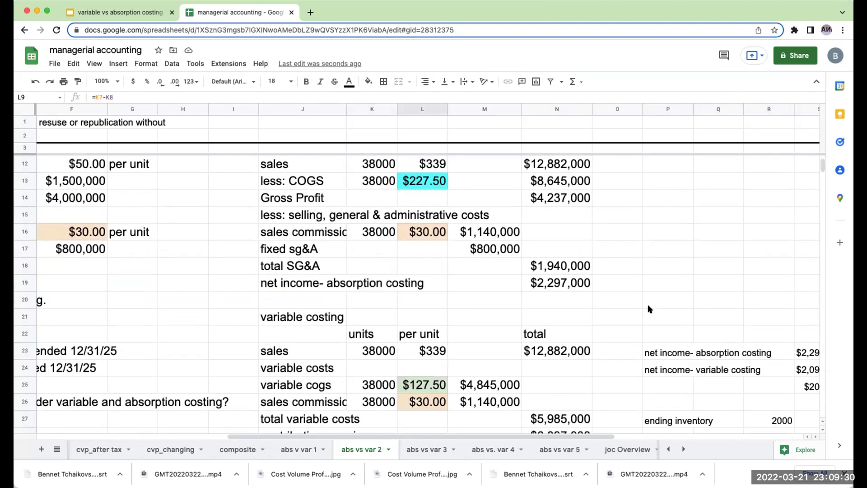
left_click(667, 357)
type("ffoh")
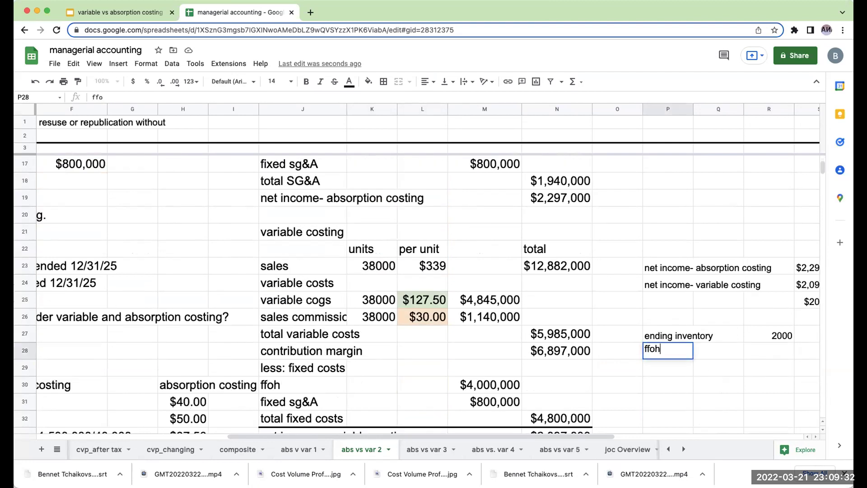
key("Return")
key("Up")
Step: Link R28 to the absorption costing ffoh per unit in H34
key("Right")
key("Right")
type("+")
scroll(203, 361, "down", 1)
left_click(195, 418)
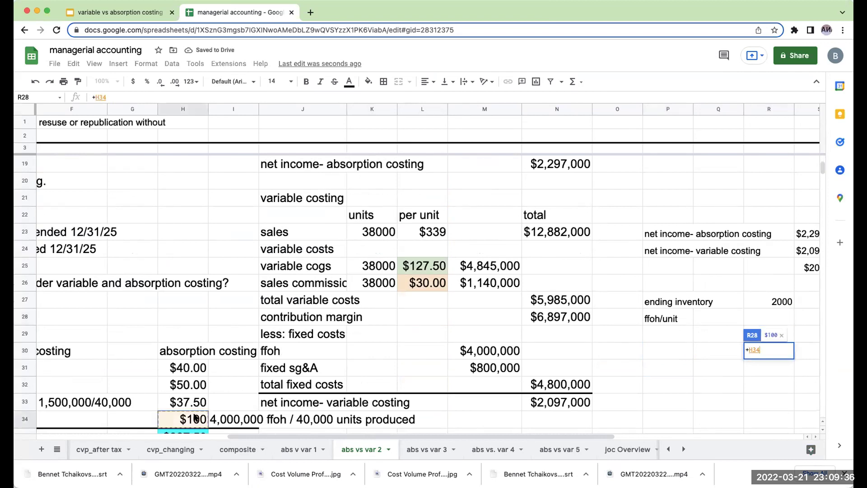
key("Return")
Step: Enter the label "total ffoh in ending inventory- absorption" in P29, below the ffoh/unit label
key("Left")
key("Left")
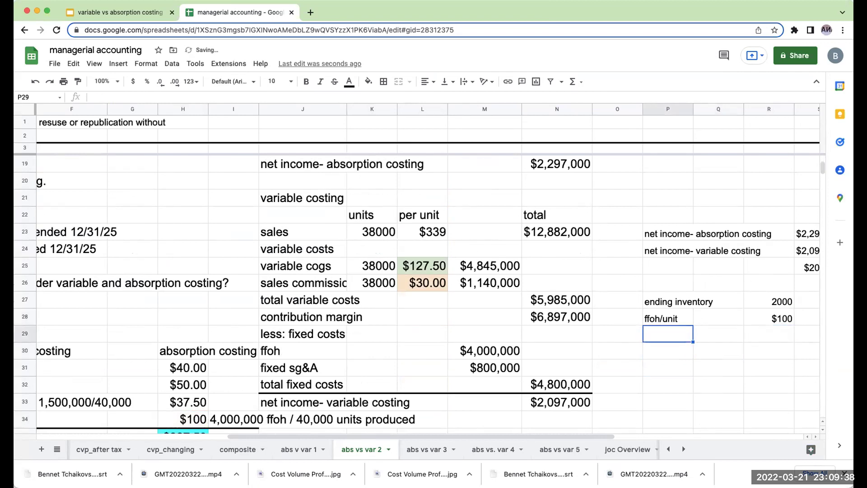
type("to")
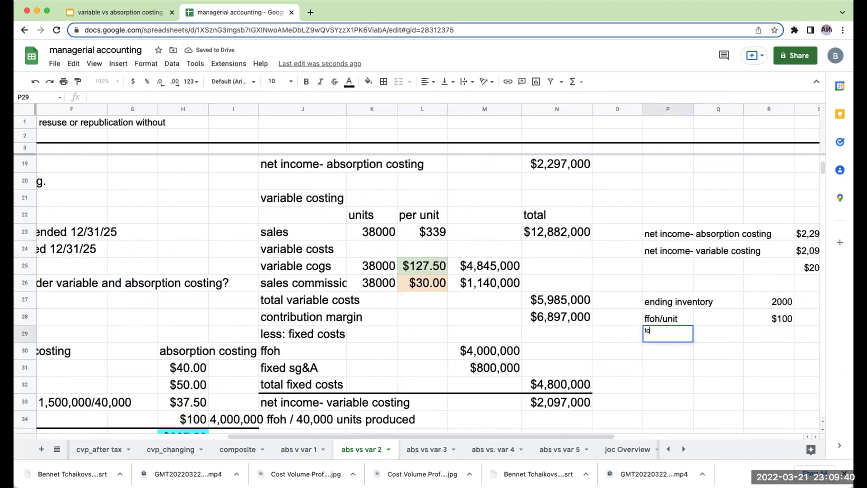
type("tal ffoh/")
key("BackSpace")
type("in ending")
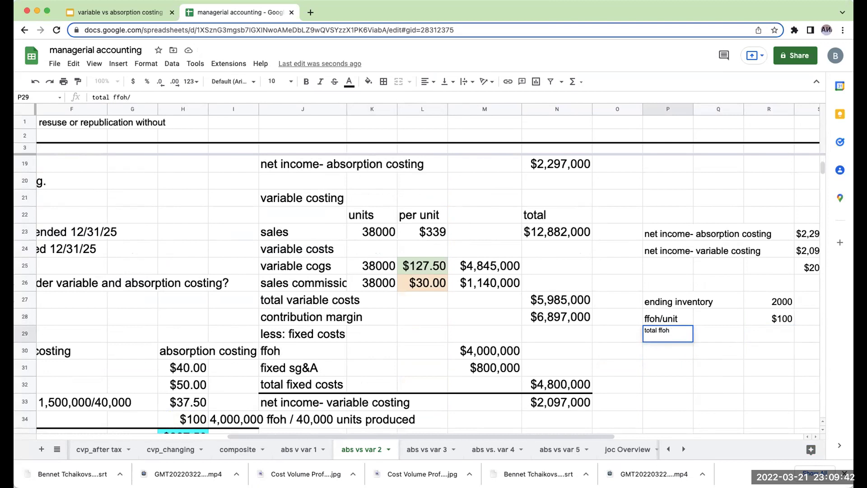
type(" inventory- absrop")
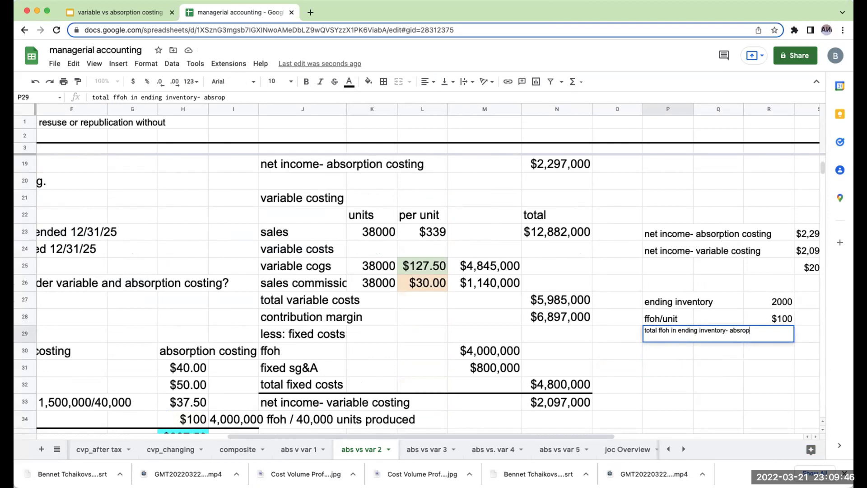
type("tion")
key("Return")
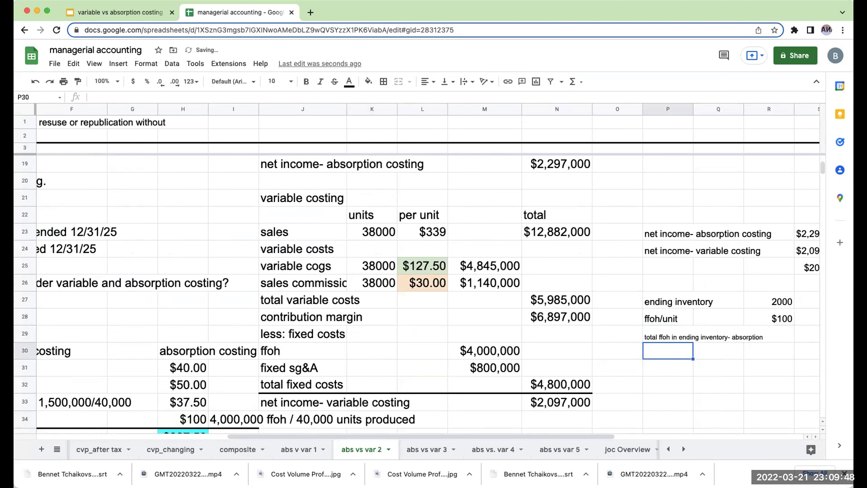
Step: Set the font size of the ending inventory reconciliation range P27:S30 to 18
left_click_drag(668, 301, 808, 352)
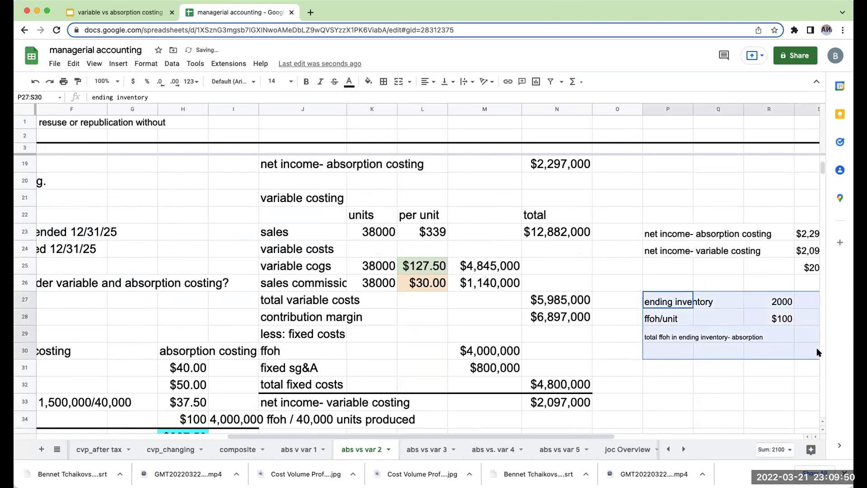
left_click(273, 81)
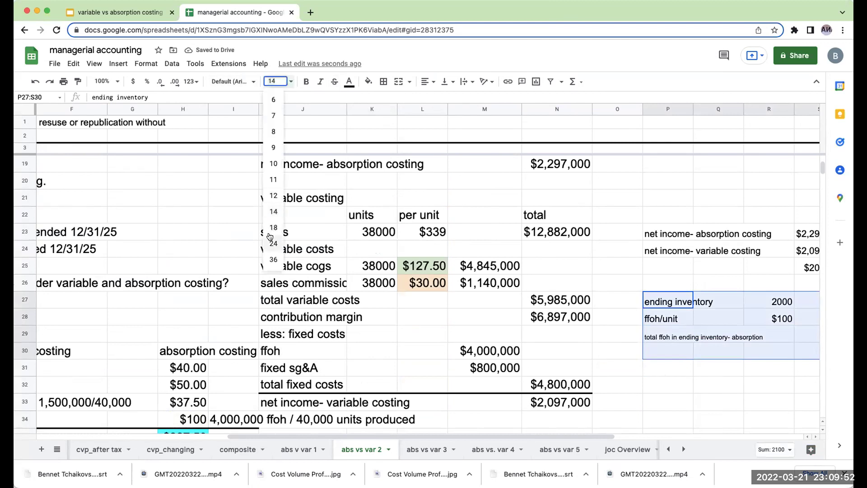
left_click(274, 227)
left_click(722, 319)
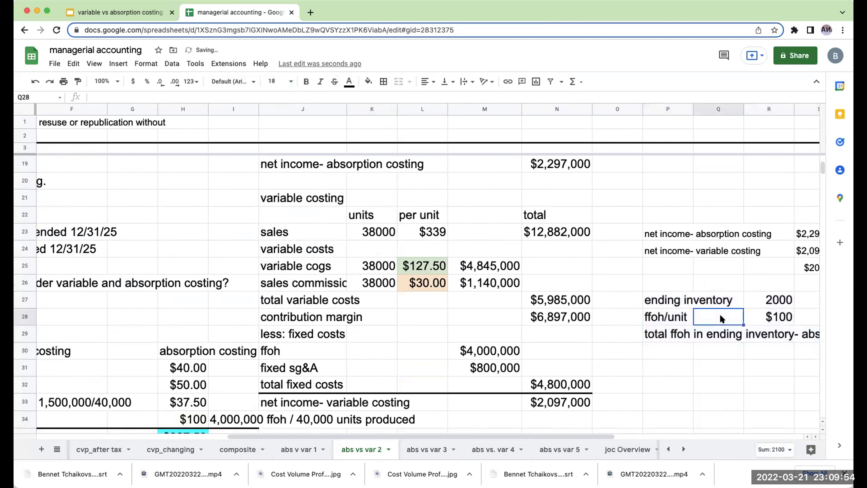
Step: Move the ending inventory and ffoh/unit values from R27:R28 to T27:T28, clear of the long label
key("Right")
key("Right")
key("Right")
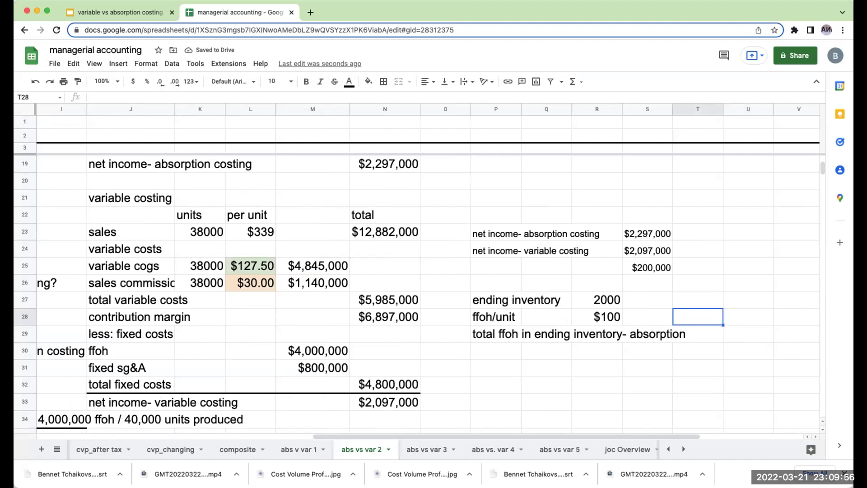
key("Left")
left_click(592, 294)
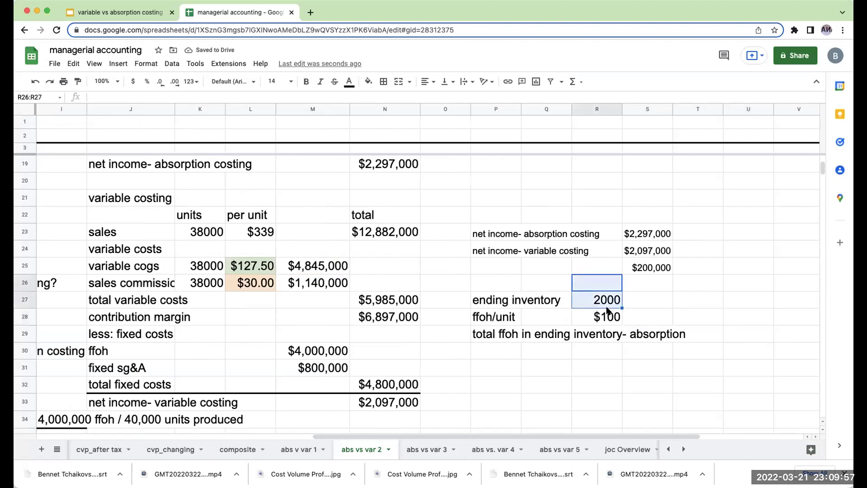
left_click(608, 316, "shift")
key("ctrl+c")
key("Right")
key("Right")
key("super+v")
Step: Calculate total ffoh in ending inventory in T29 as T27*T28 and set its font size to 18
key("Down")
type("=")
key("Escape")
key("Up")
key("Up")
type("*")
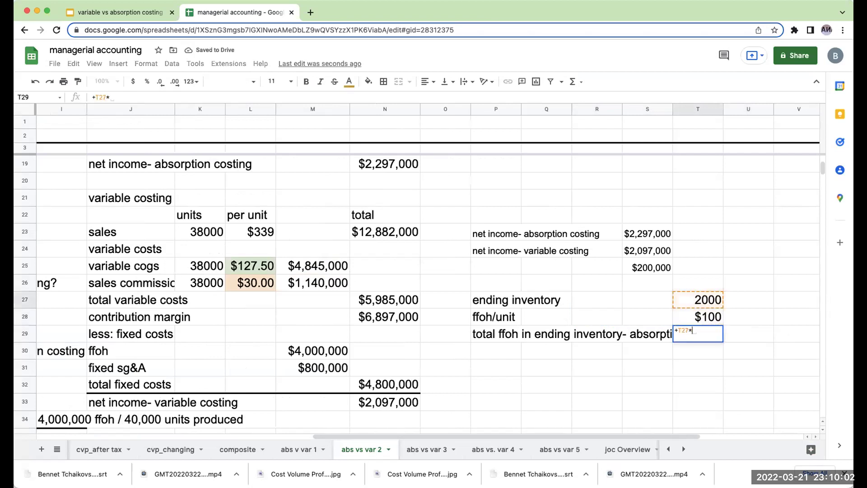
key("Up")
key("Return")
key("Up")
left_click(275, 81)
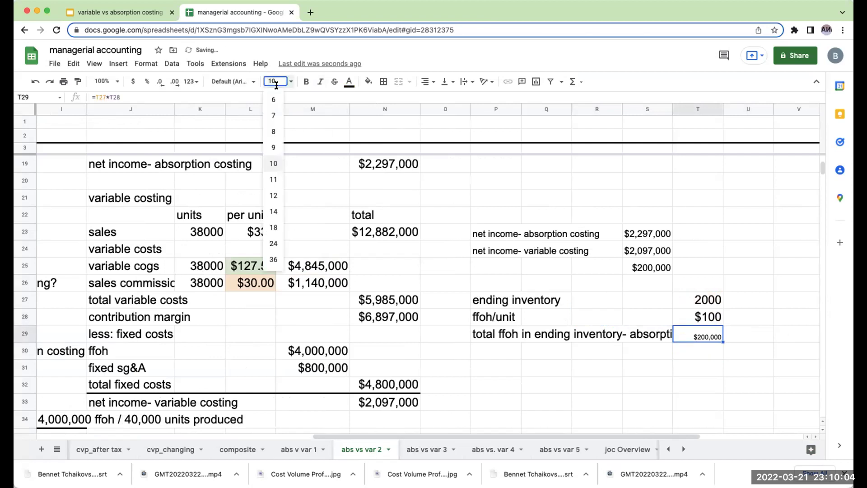
left_click(271, 231)
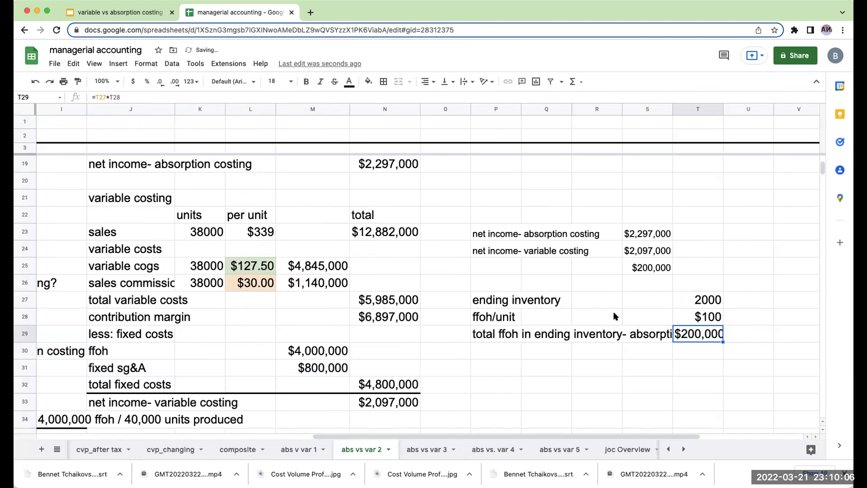
Step: Add a top border across the total ffoh row P29:T29 and widen column S to fit the label
left_click(652, 269)
left_click_drag(498, 333, 697, 334)
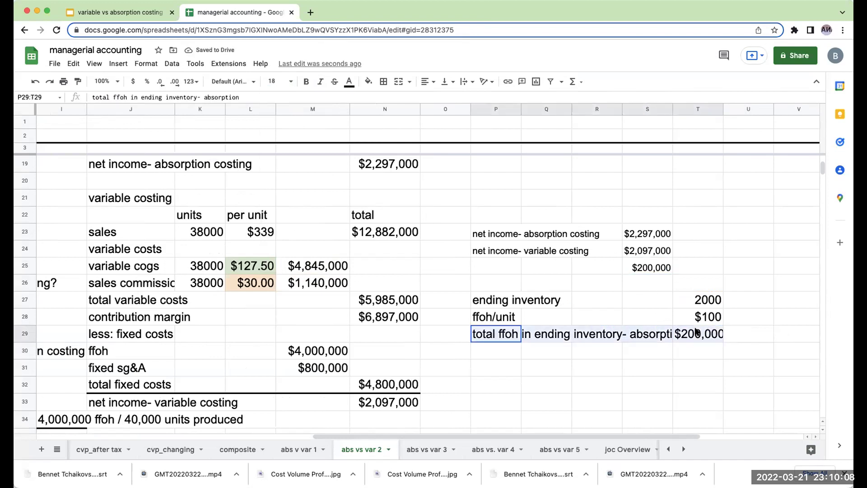
left_click(383, 82)
left_click(400, 117)
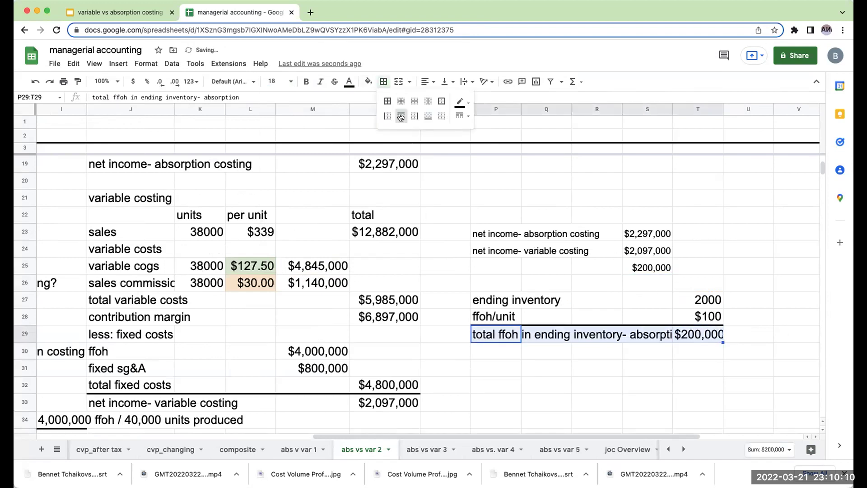
left_click_drag(671, 109, 702, 109)
left_click(707, 356)
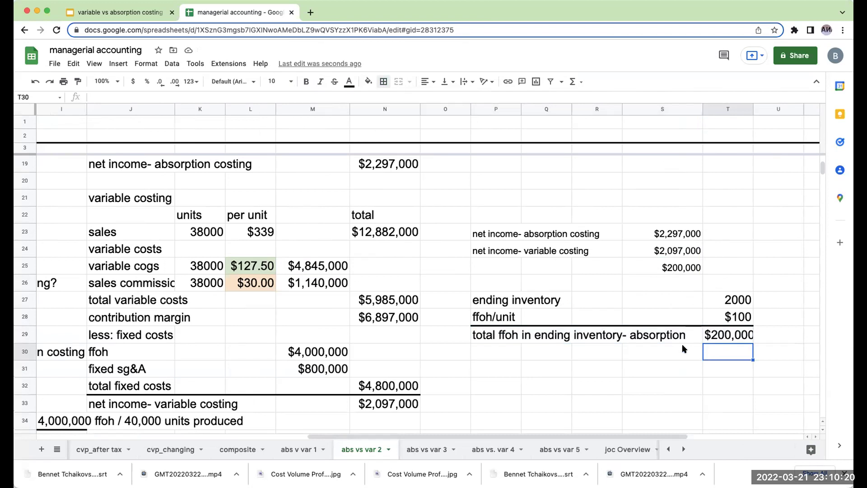
Step: Add a top border across P25:S25, above the net income difference
left_click_drag(475, 262, 677, 267)
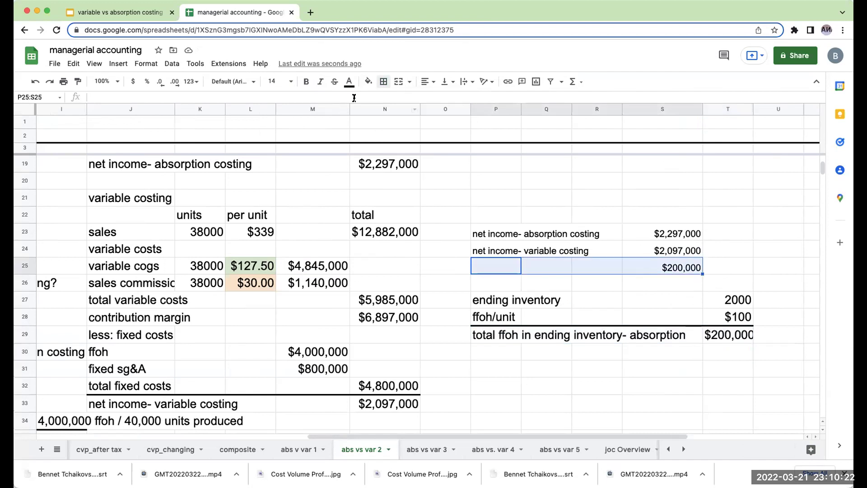
left_click(384, 81)
left_click(401, 116)
left_click(632, 265)
Step: Compare the net incomes under both methods and examine the ffoh amount in the variable costing statement
scroll(492, 328, "down", 5)
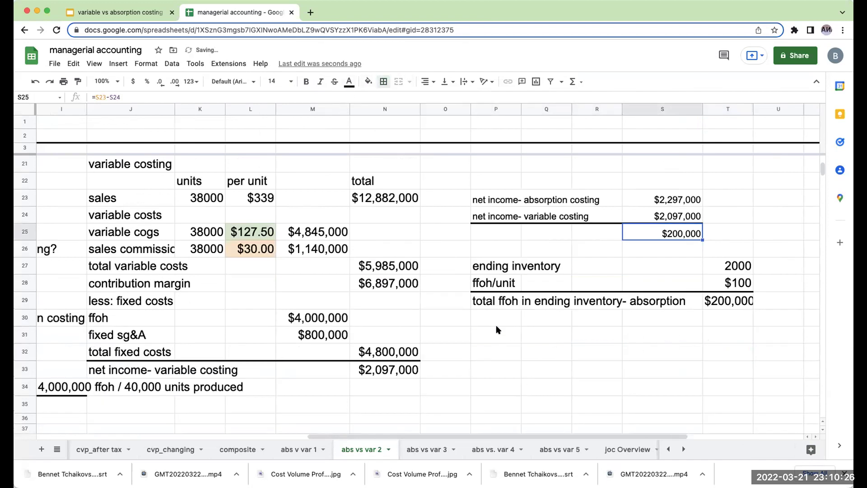
left_click(396, 321)
scroll(406, 316, "up", 5)
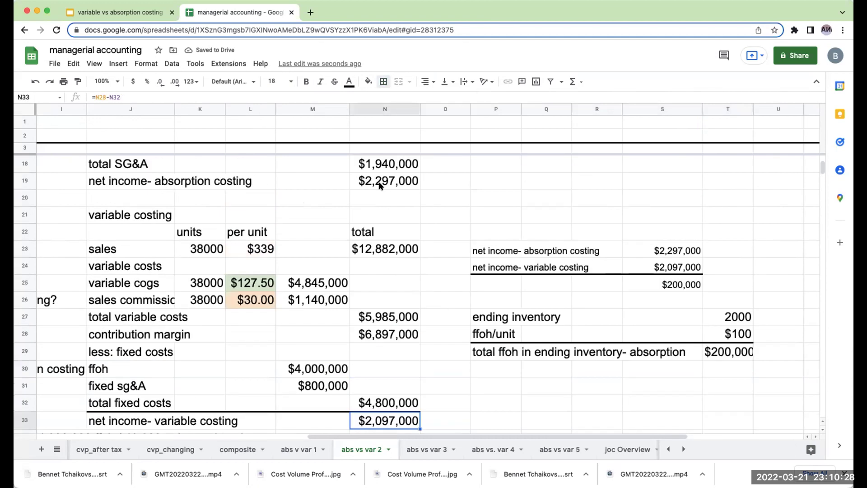
left_click(332, 367)
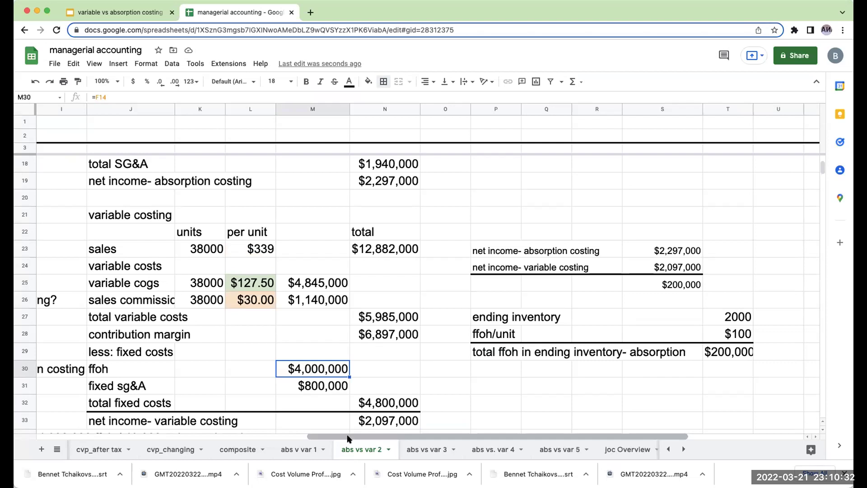
Step: Calculate the ffoh expensed under absorption costing in H37 as 38000 times the ffoh per unit in H34
scroll(182, 432, "left", 5)
scroll(182, 432, "left", 7)
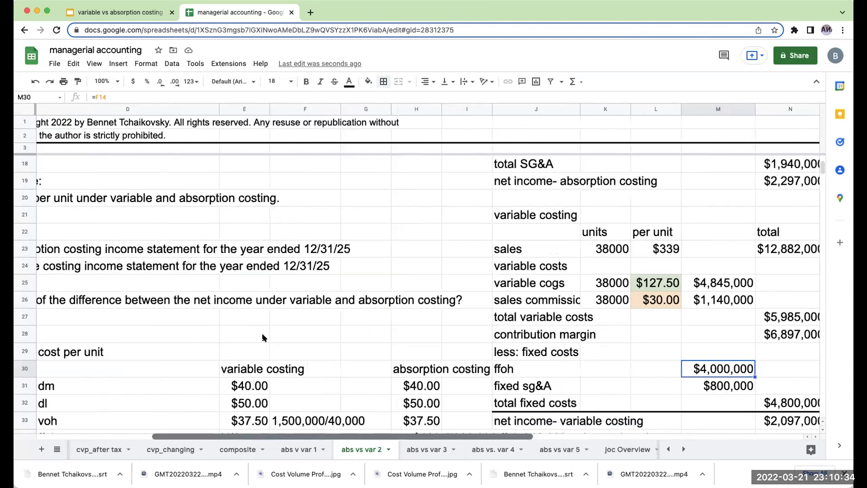
scroll(338, 361, "down", 3)
left_click(487, 388)
key("Down")
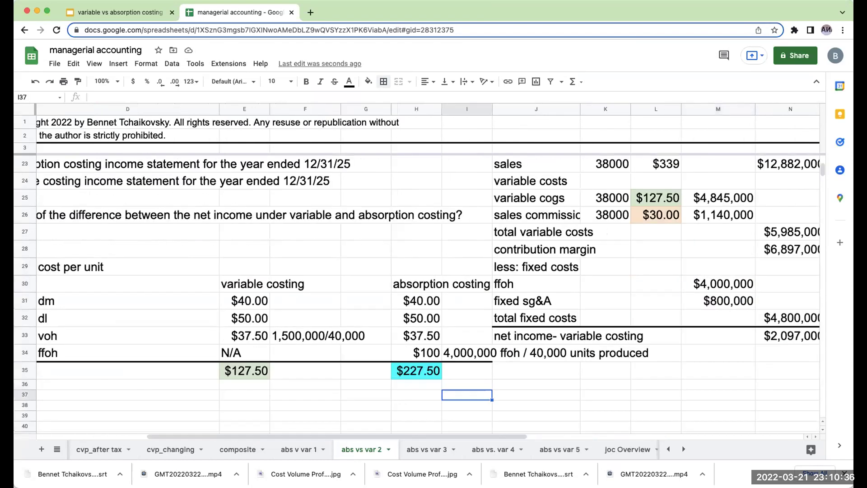
key("Left")
type("+38000")
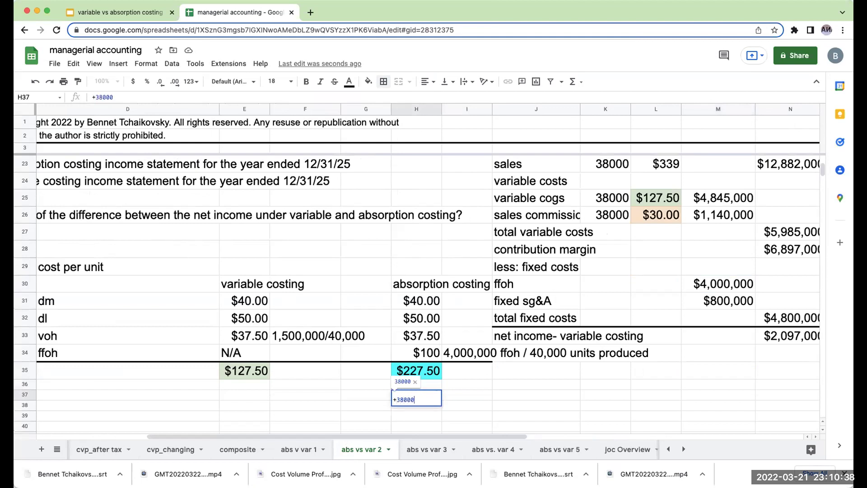
type("*")
key("Up")
key("Up")
key("Up")
key("Return")
key("Up")
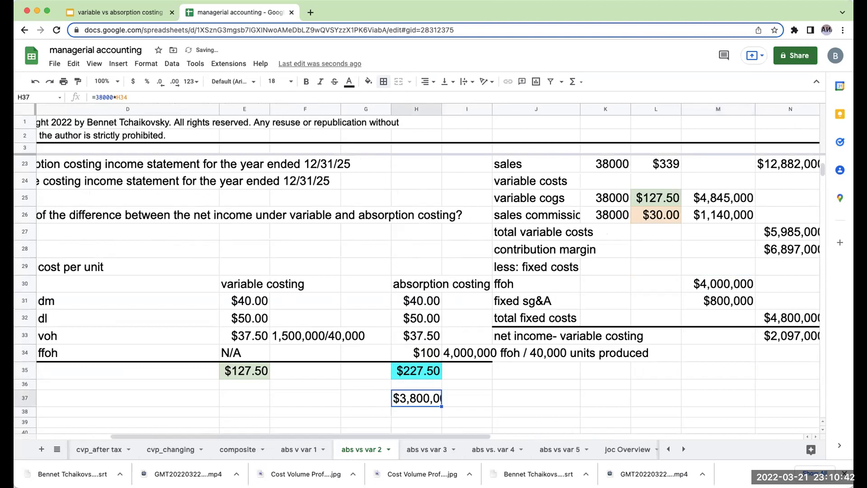
Step: Review the COGS and net income in the absorption statement against the ffoh and net income in the variable costing statement
scroll(595, 365, "up", 6)
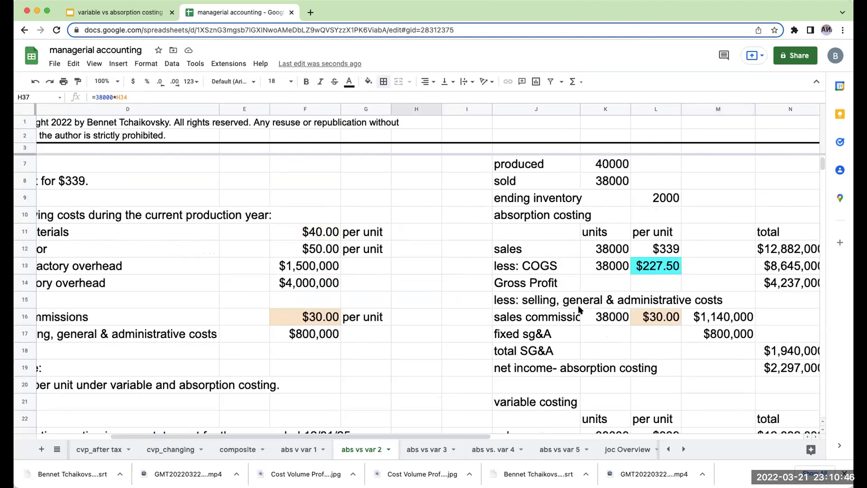
scroll(658, 270, "down", 6)
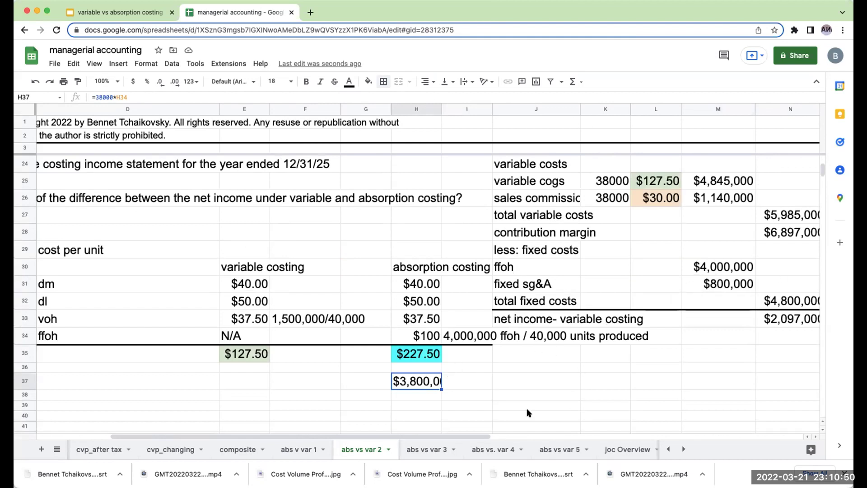
scroll(566, 337, "right", 5)
scroll(565, 336, "up", 5)
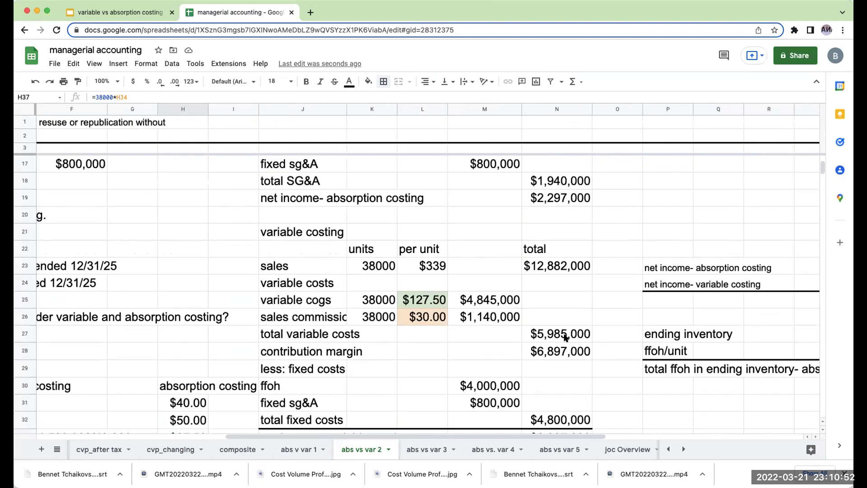
scroll(547, 307, "down", 2)
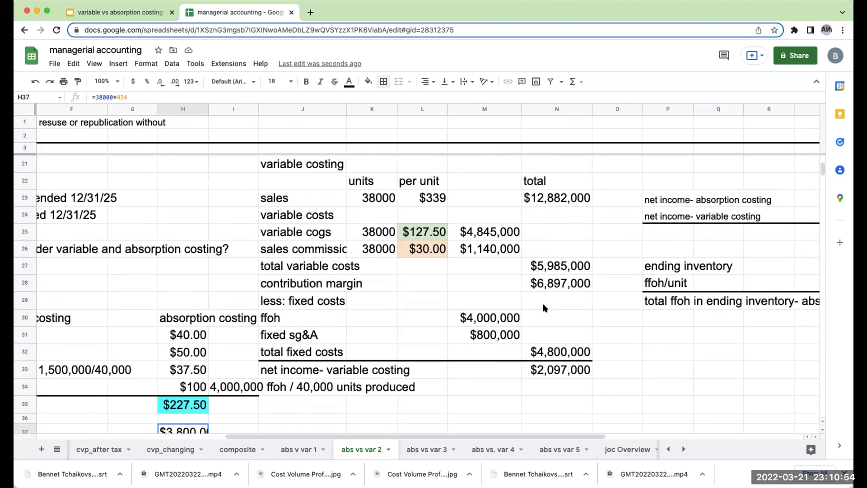
Step: Switch to the variable vs absorption costing presentation in Google Slides and present the "Thank you!" slide 8 full screen
left_click(120, 12)
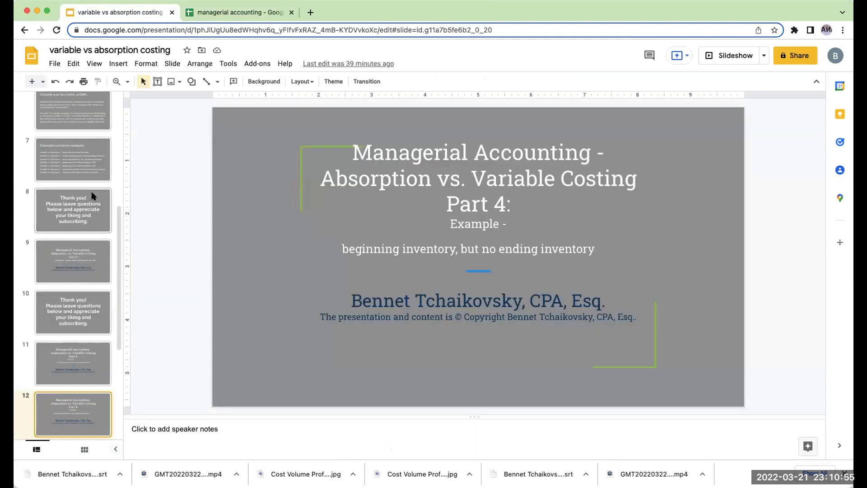
left_click(64, 215)
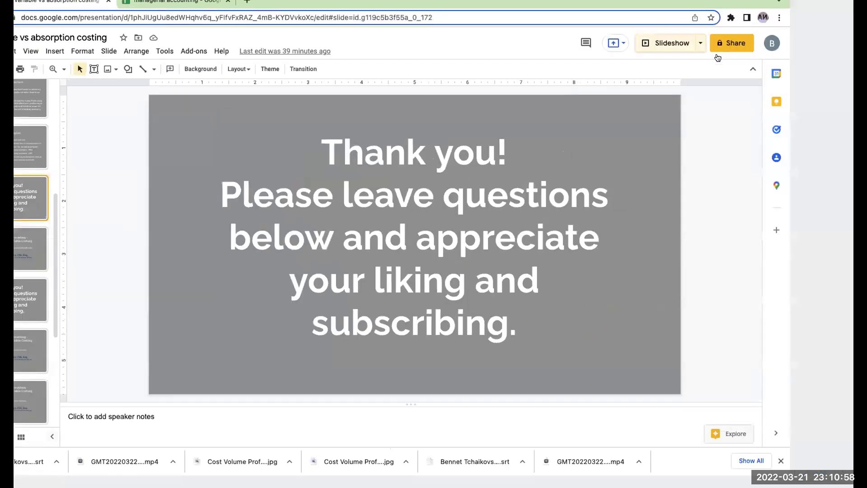
key("super+Return")
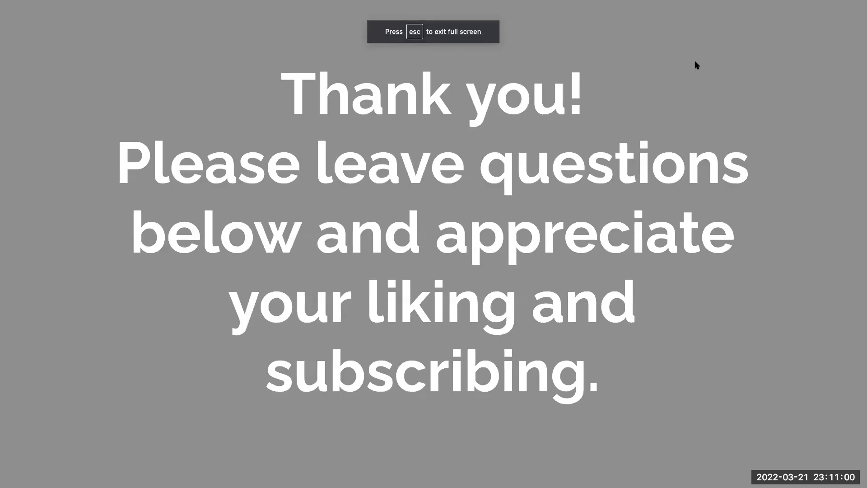